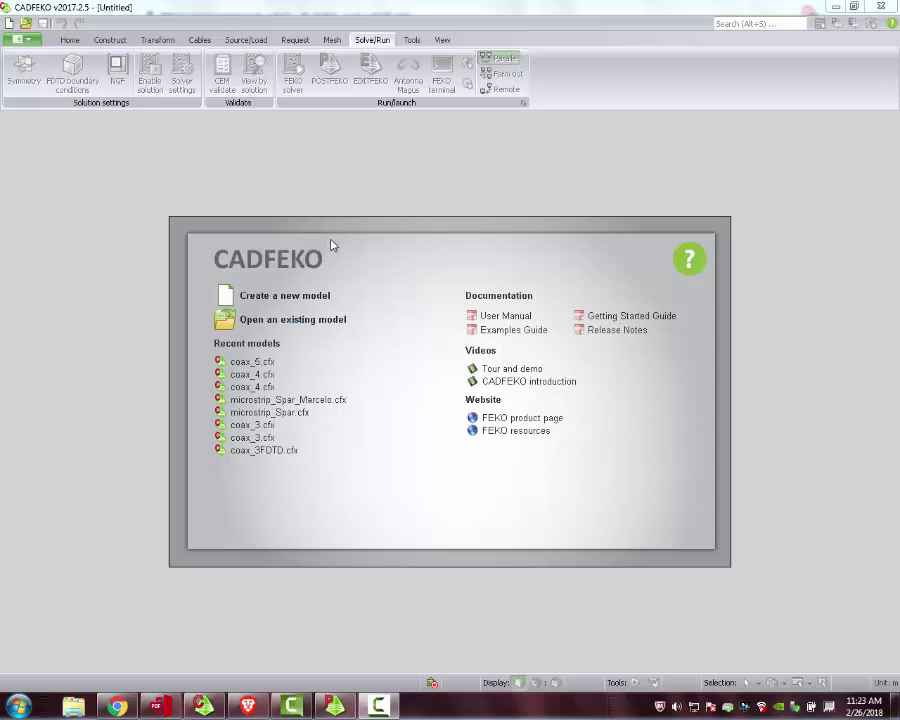
Switch to the browser and review the coaxial cable calculator's diameters, dielectric constant and resulting impedance
{"action": "left_click", "coordinate": [248, 707]}
{"action": "scroll", "coordinate": [3, 165], "scroll_direction": "down", "scroll_amount": 2}
{"action": "scroll", "coordinate": [301, 257], "scroll_direction": "up", "scroll_amount": 2}
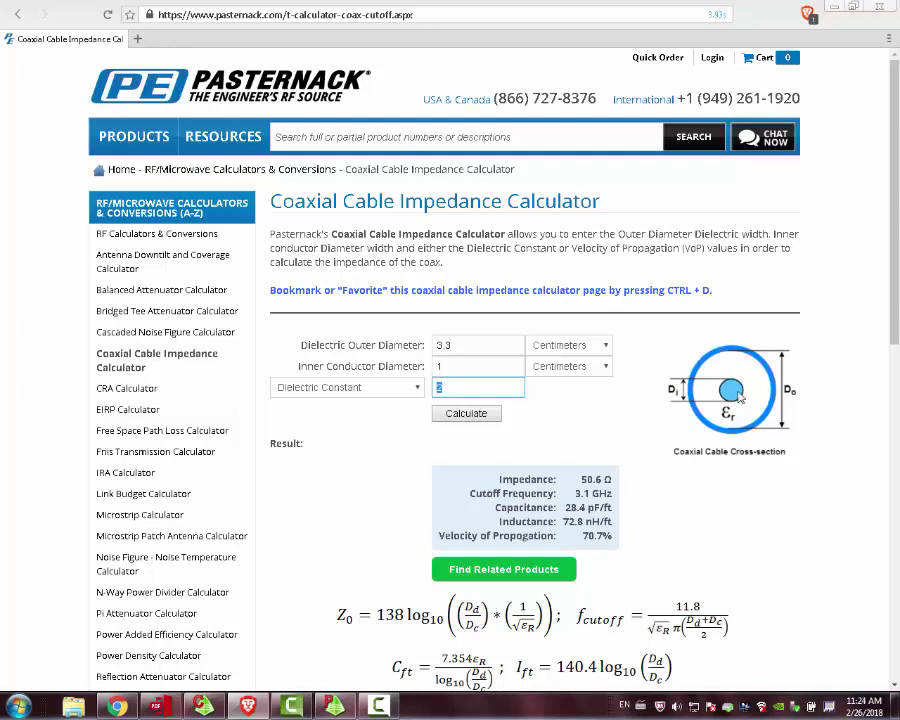
{"action": "double_click", "coordinate": [464, 346]}
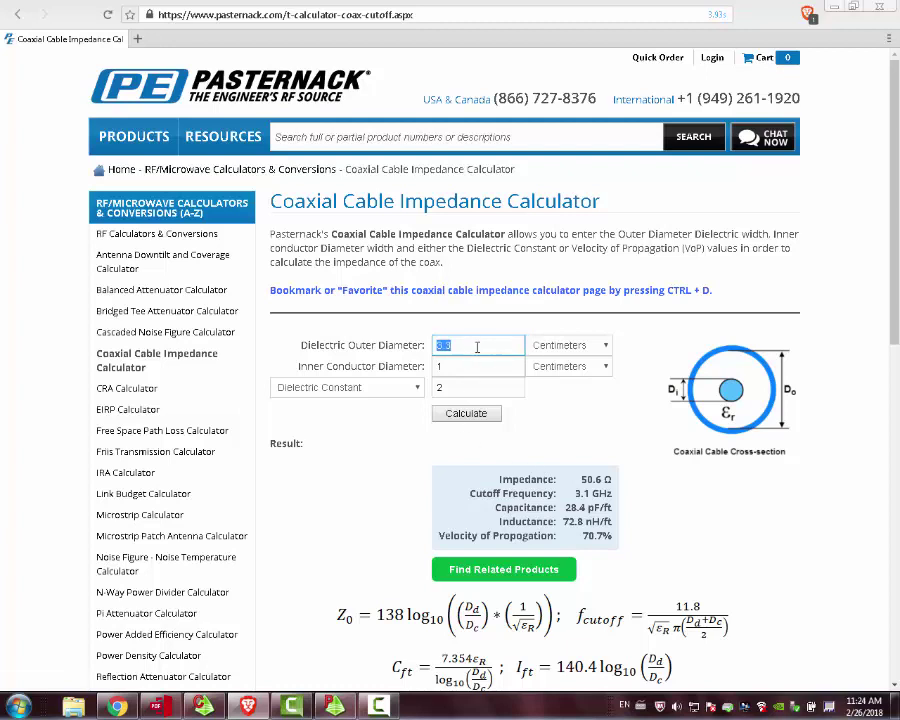
{"action": "left_click", "coordinate": [481, 345]}
{"action": "left_click_drag", "start_coordinate": [583, 479], "coordinate": [623, 478]}
{"action": "left_click", "coordinate": [697, 526]}
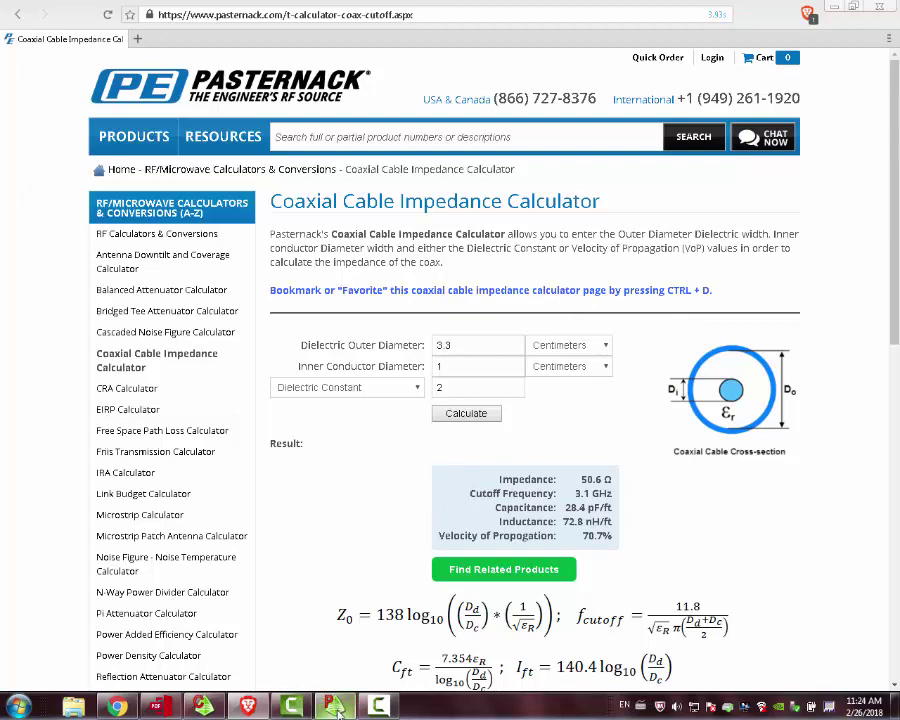
Close the coax_5 results in POSTFEKO, return to CADFEKO and create a new model
{"action": "mouse_move", "coordinate": [338, 709]}
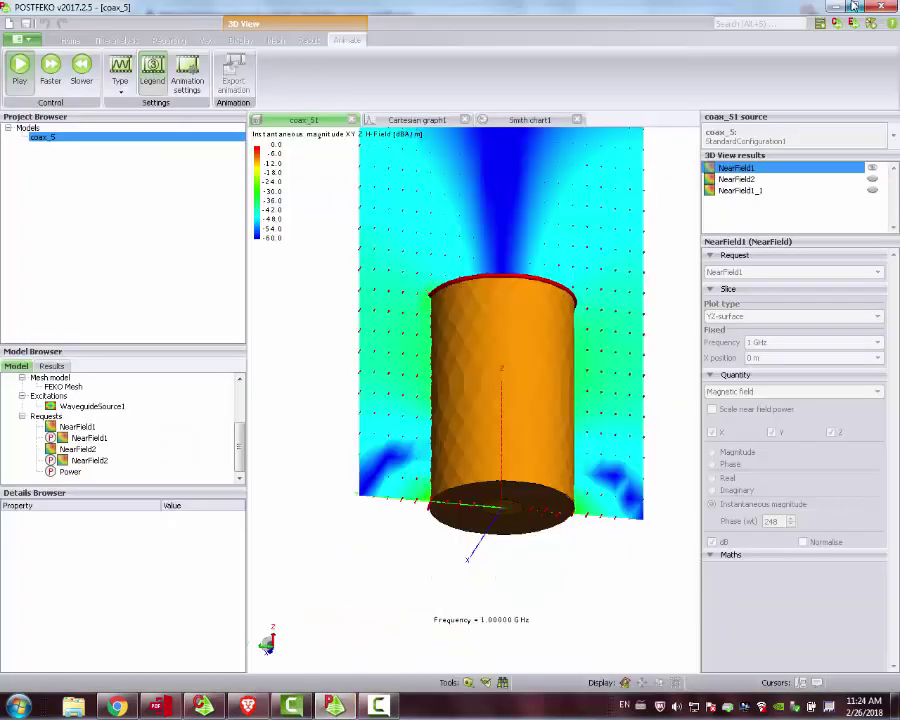
{"action": "left_click", "coordinate": [407, 557]}
{"action": "left_click", "coordinate": [203, 707]}
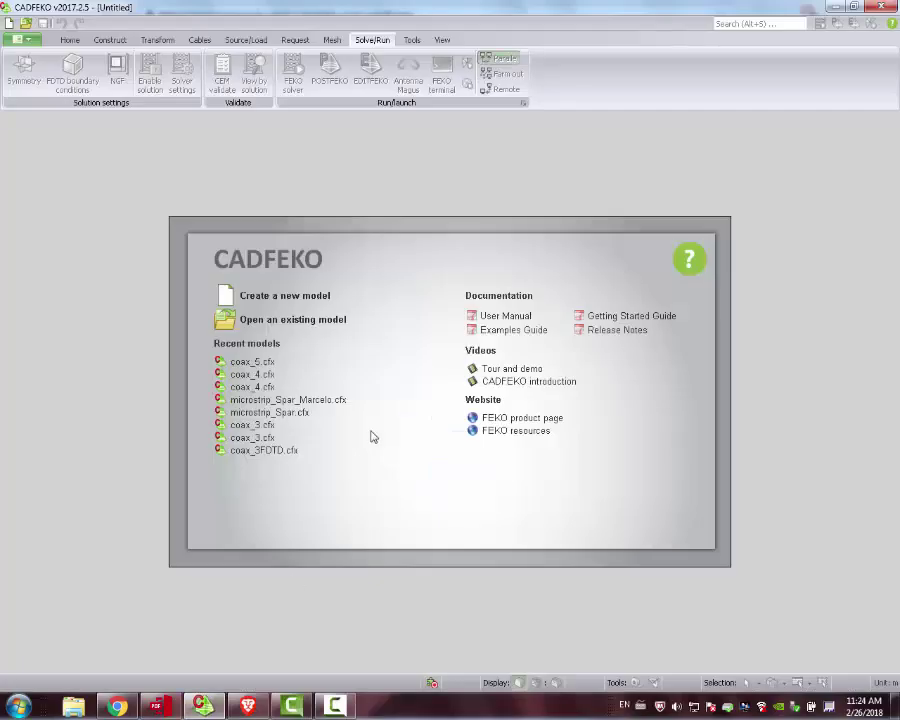
{"action": "left_click", "coordinate": [282, 297]}
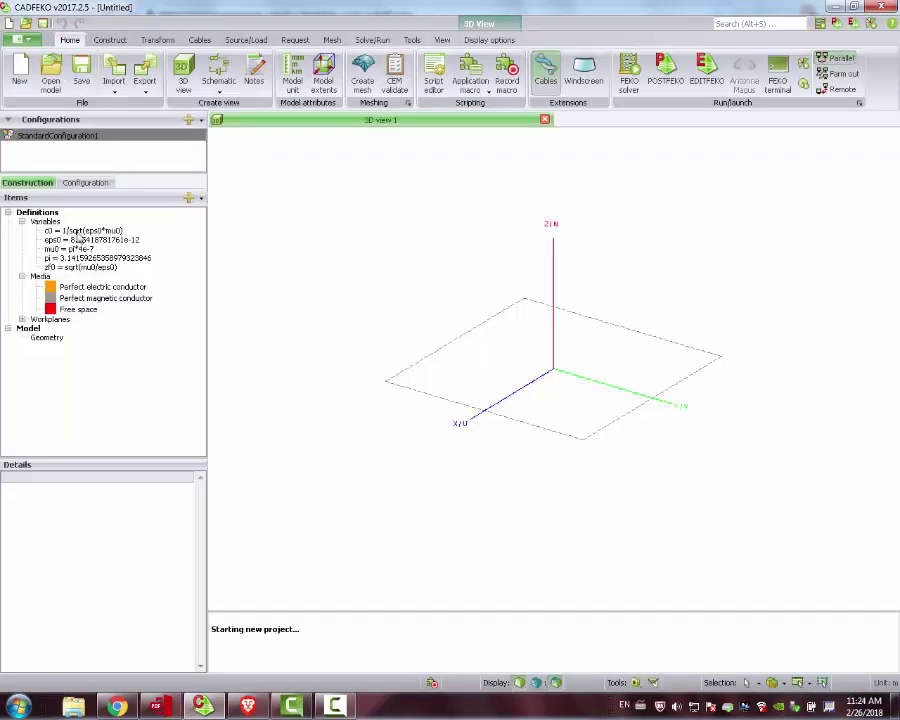
Add a variable named fmin with the expression 1e9
{"action": "right_click", "coordinate": [47, 221]}
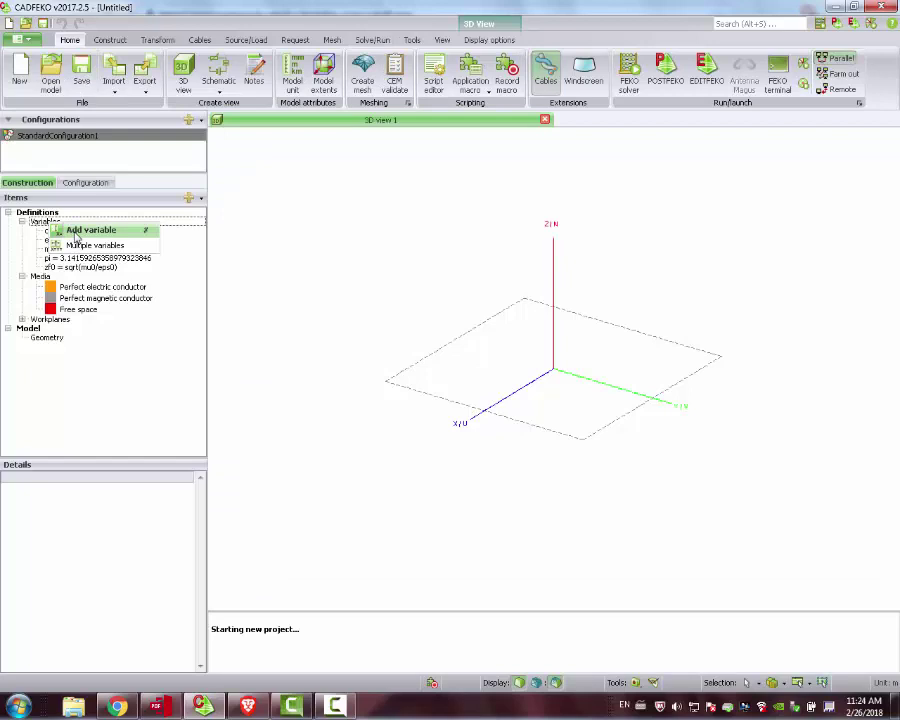
{"action": "left_click", "coordinate": [72, 230]}
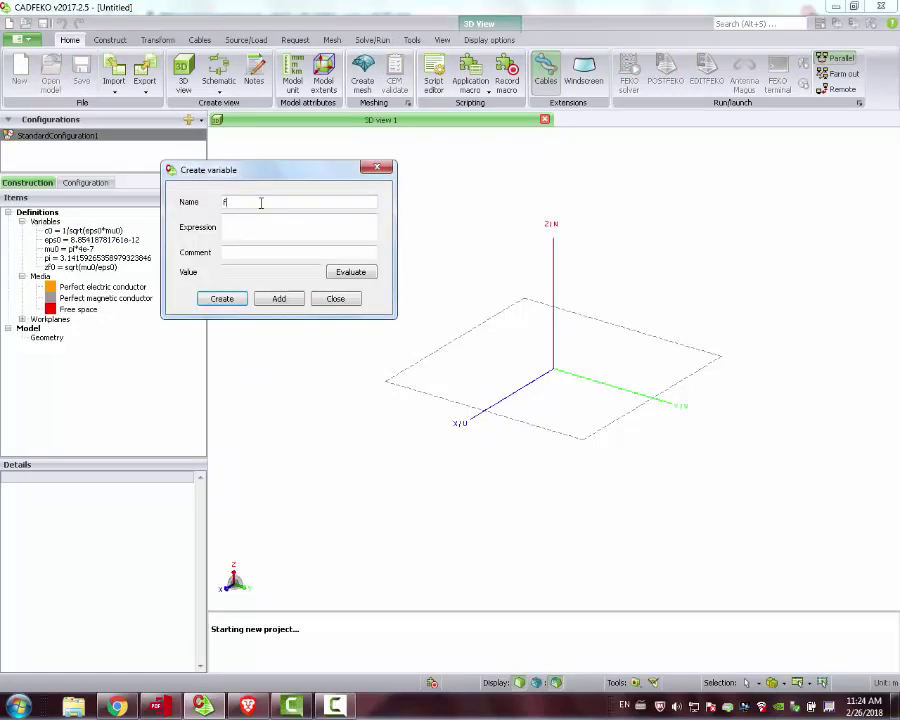
{"action": "type", "text": "fmin"}
{"action": "key", "text": "Tab"}
{"action": "left_click", "coordinate": [276, 301]}
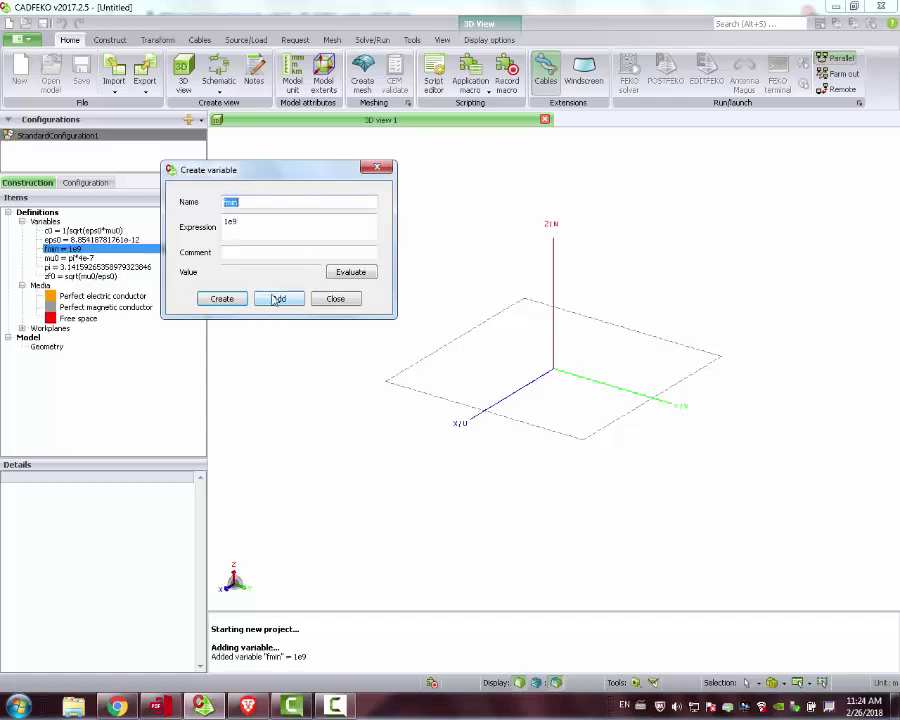
Add a variable named fmax with the expression 2e9
{"action": "type", "text": "fmax"}
{"action": "key", "text": "Tab"}
{"action": "type", "text": "2"}
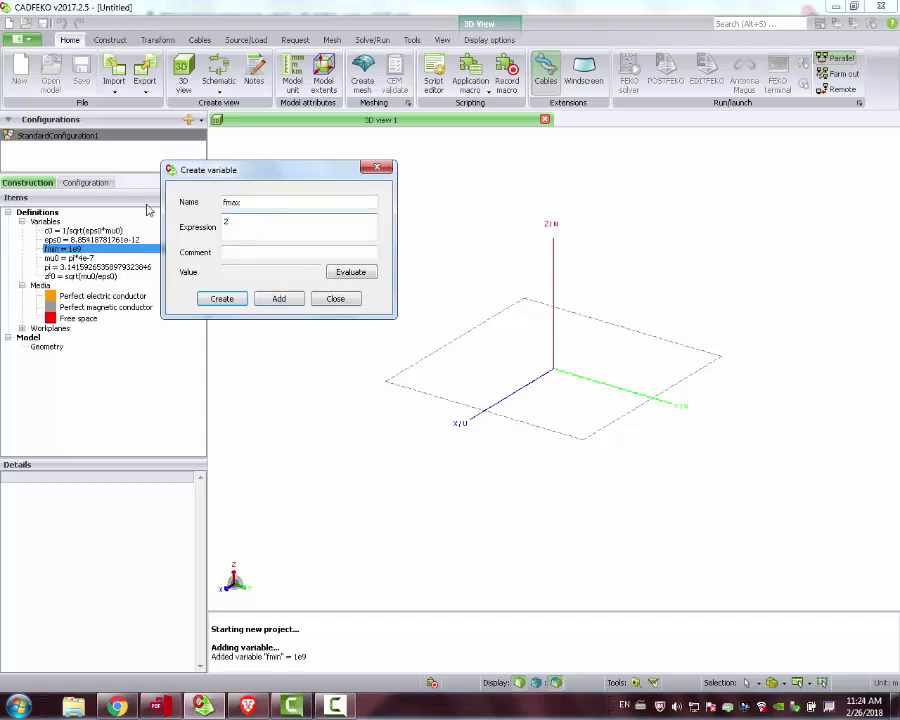
{"action": "left_click", "coordinate": [277, 301]}
Check the inner conductor diameter in the browser's coax calculator and add a CADFEKO variable named r_int with the expression 1
{"action": "type", "text": "f"}
{"action": "key", "text": "Tab"}
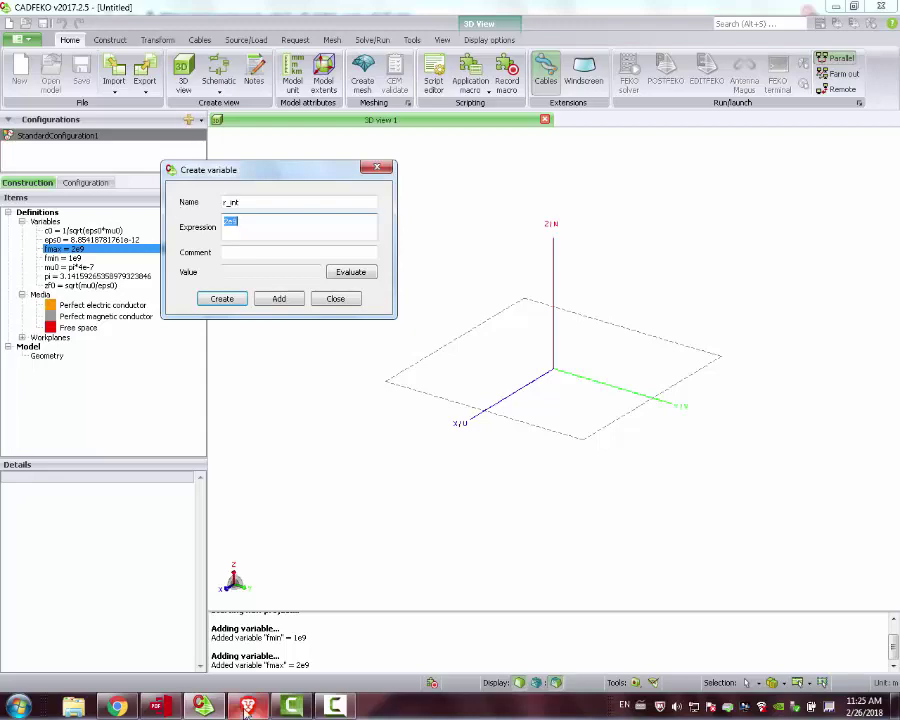
{"action": "key", "text": "alt+Tab"}
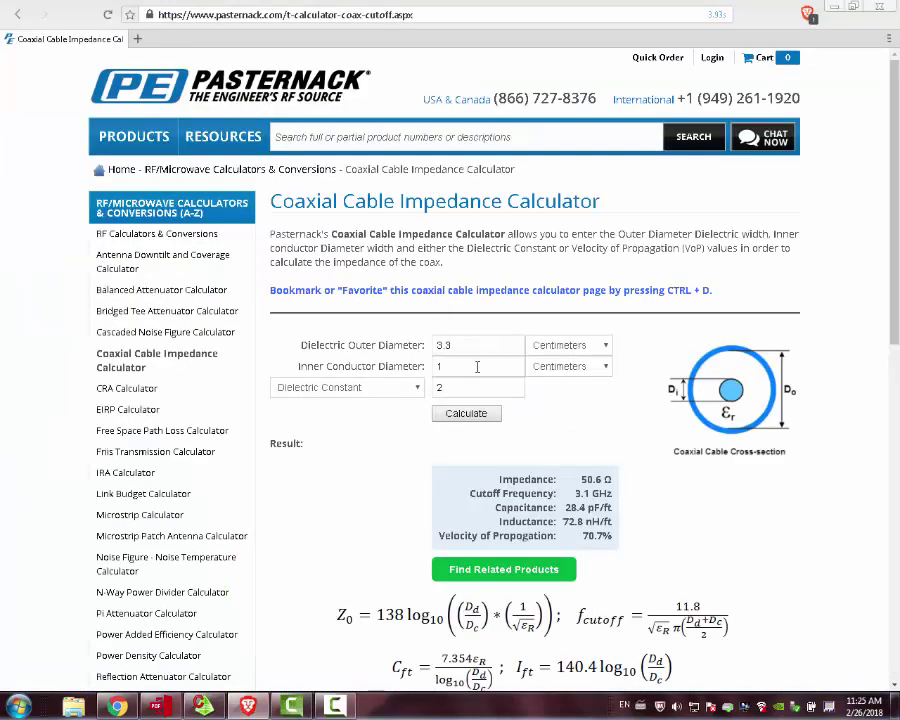
{"action": "double_click", "coordinate": [466, 365]}
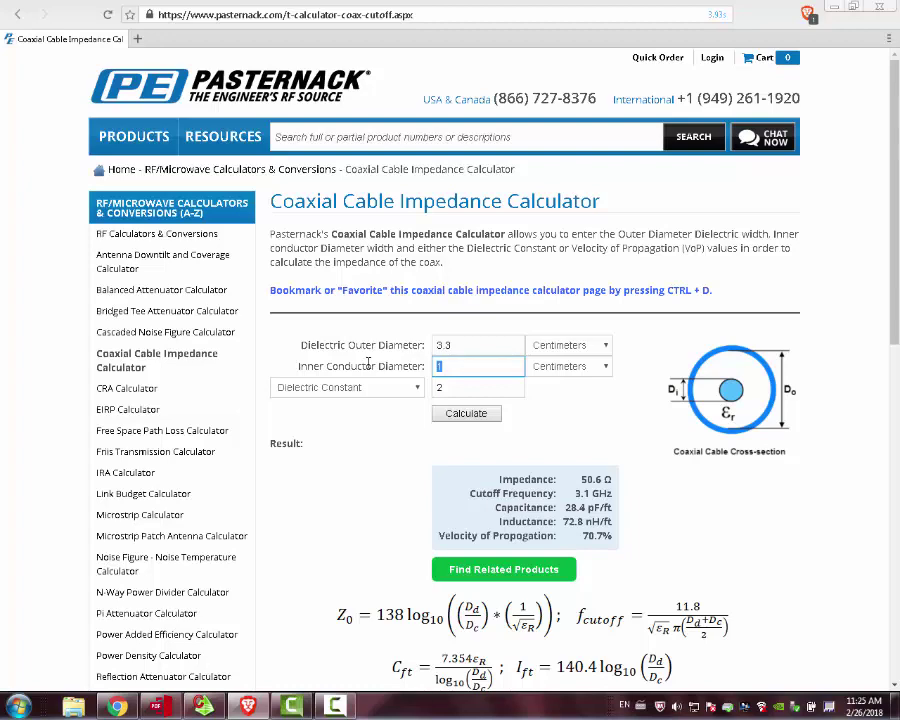
{"action": "left_click_drag", "start_coordinate": [379, 364], "coordinate": [426, 366]}
{"action": "scroll", "coordinate": [460, 376], "scroll_direction": "down", "scroll_amount": 1}
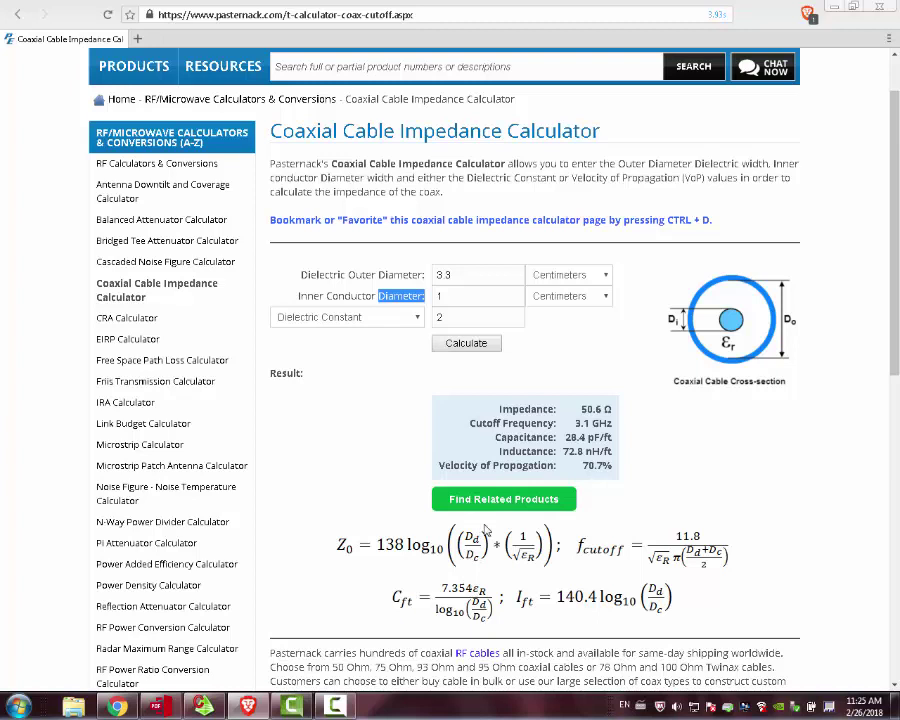
{"action": "left_click", "coordinate": [436, 296]}
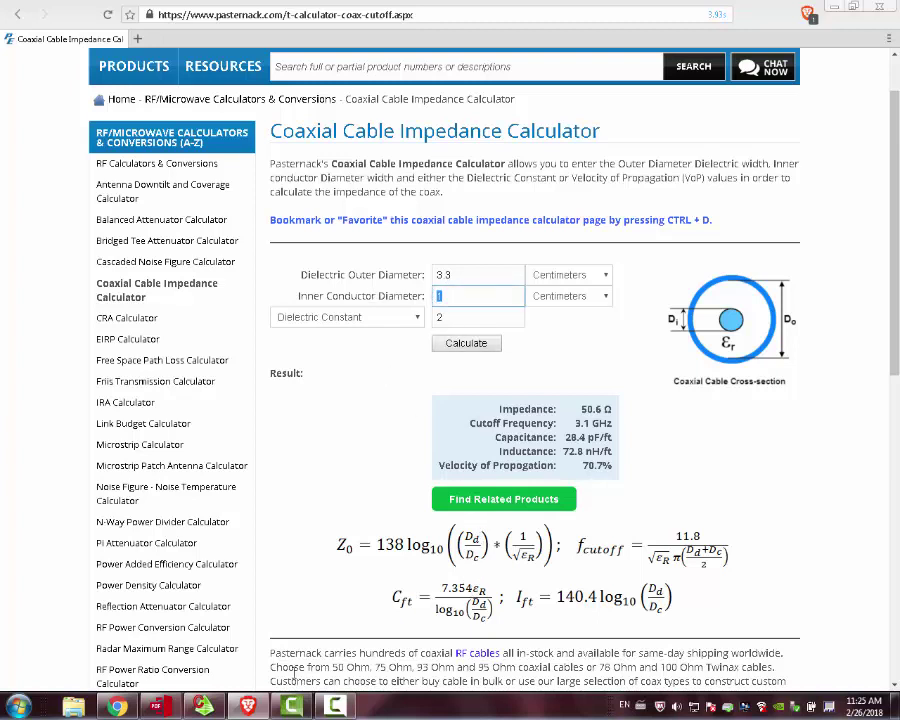
{"action": "mouse_move", "coordinate": [244, 708]}
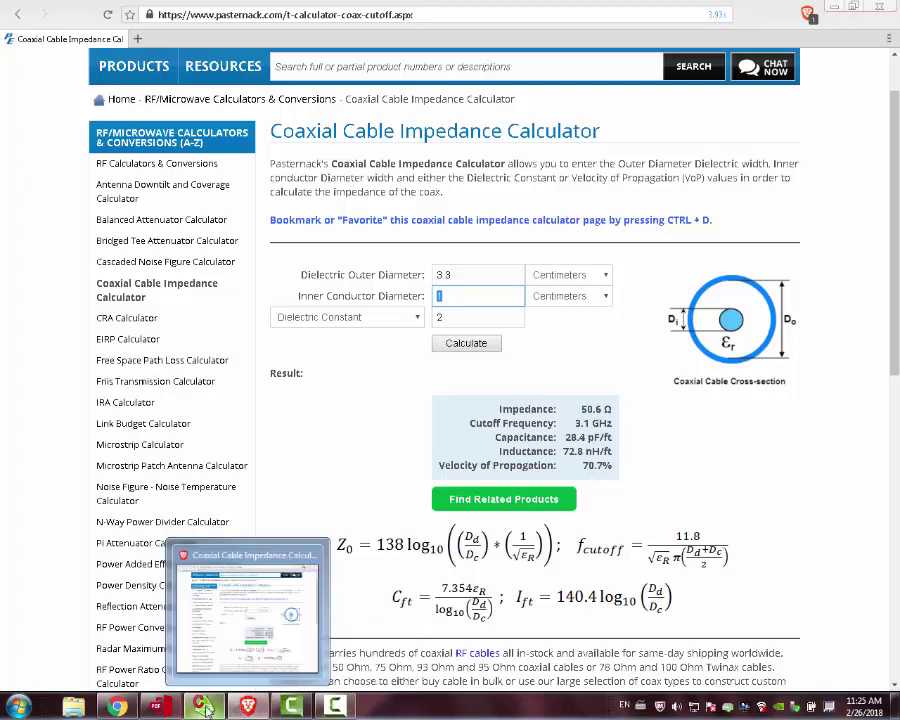
{"action": "left_click", "coordinate": [203, 707]}
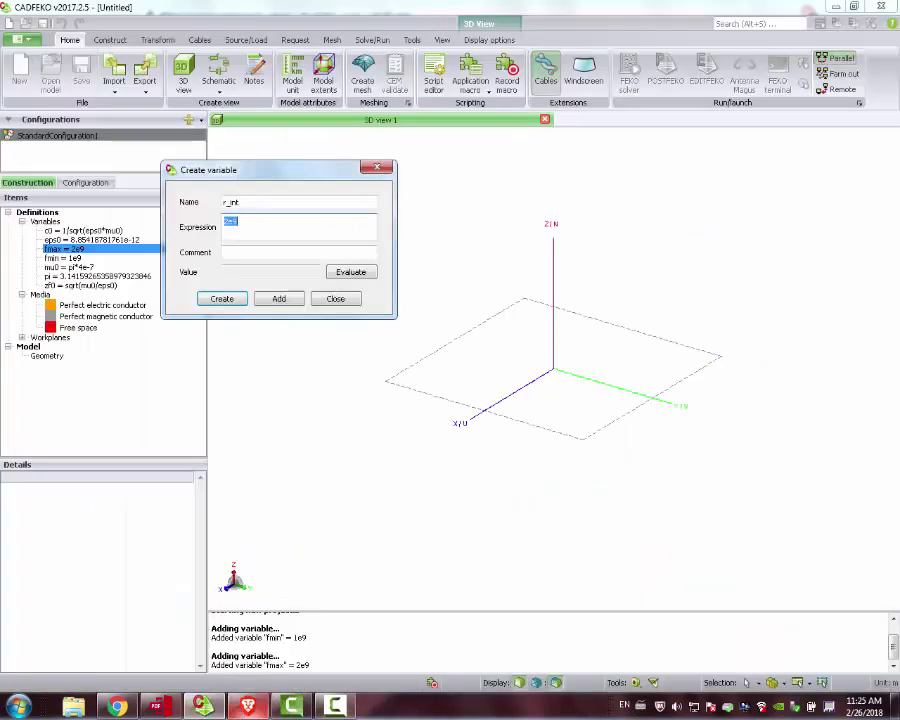
{"action": "type", "text": "1"}
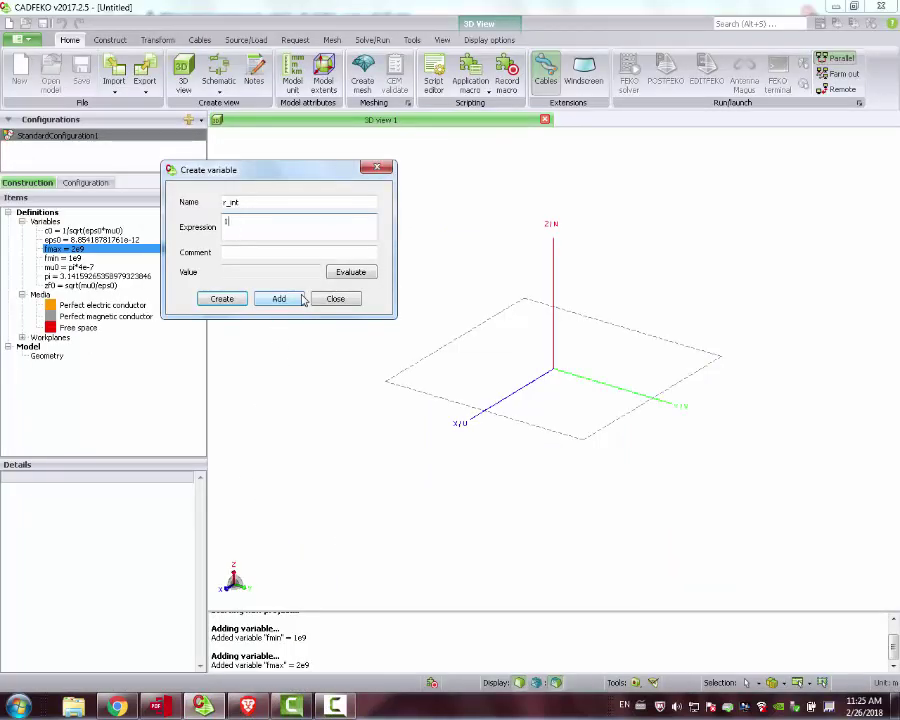
{"action": "left_click", "coordinate": [247, 706]}
{"action": "left_click", "coordinate": [247, 706]}
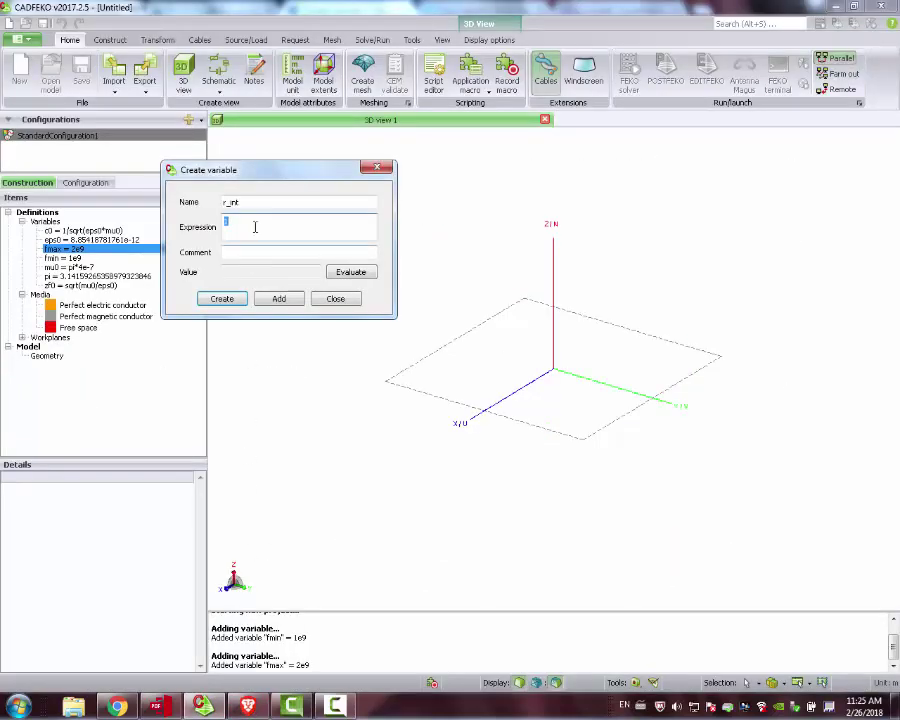
{"action": "left_click", "coordinate": [278, 300]}
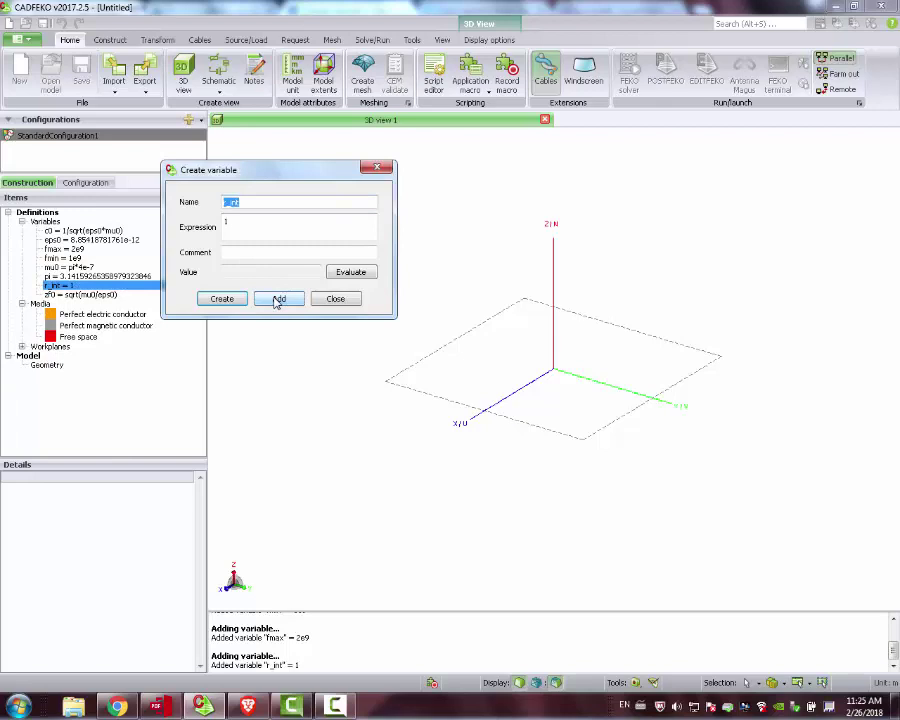
Add a variable named r_ext with the expression 3.3
{"action": "left_click", "coordinate": [268, 203]}
{"action": "type", "text": "ext"}
{"action": "key", "text": "Tab"}
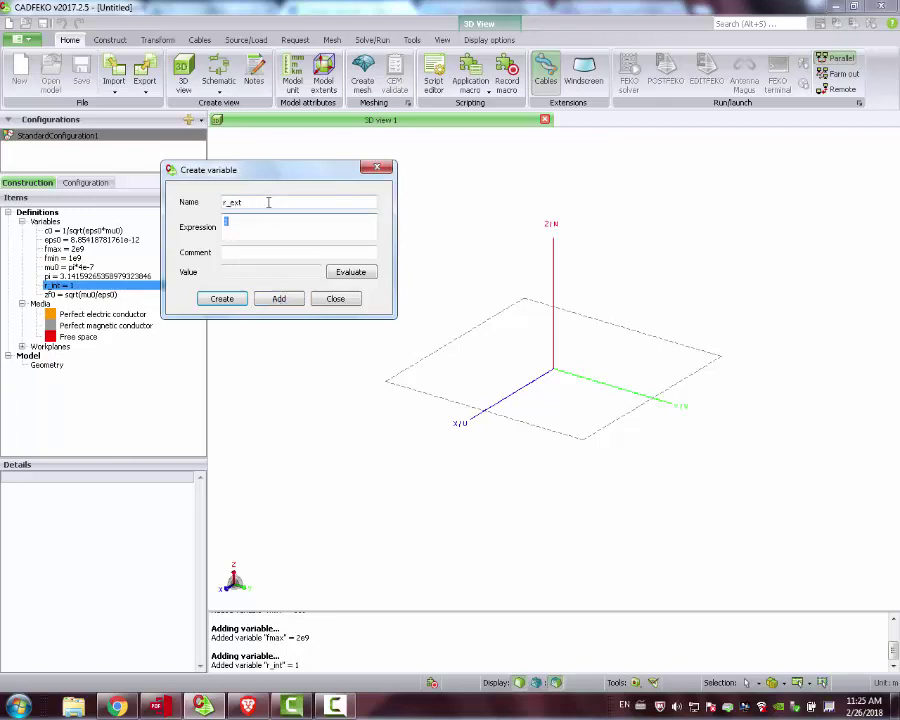
{"action": "type", "text": "3.3"}
{"action": "key", "text": "Return"}
Add a variable named eps_r with the expression 2 for the dielectric constant
{"action": "type", "text": "eps_r"}
{"action": "key", "text": "Tab"}
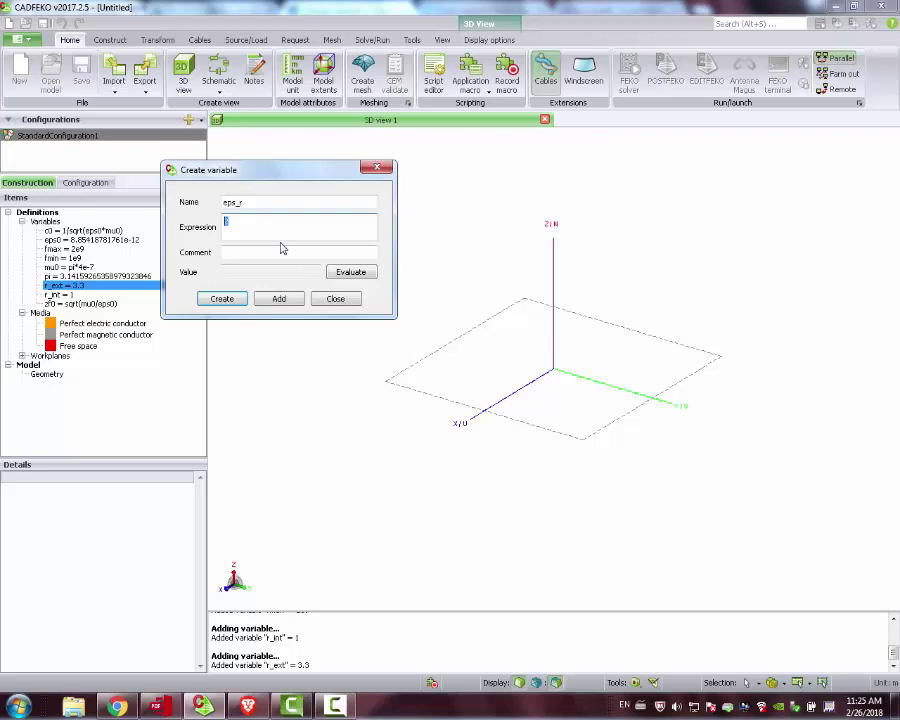
{"action": "left_click", "coordinate": [278, 299]}
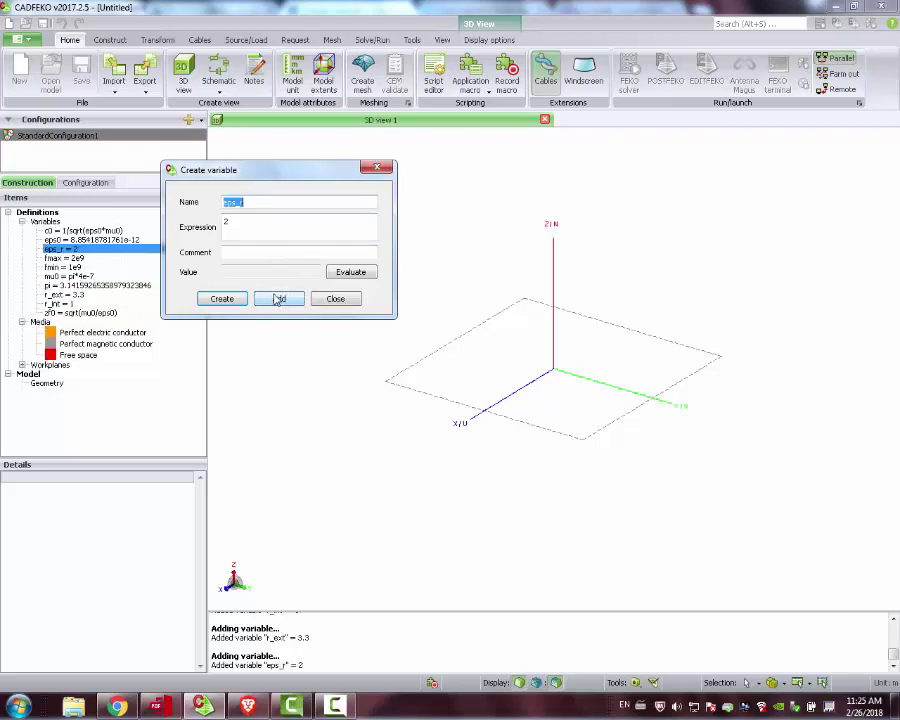
Add a variable named length with the expression 10 and finish creating variables
{"action": "left_click_drag", "start_coordinate": [226, 203], "coordinate": [238, 205]}
{"action": "key", "text": "BackSpace"}
{"action": "key", "text": "Tab"}
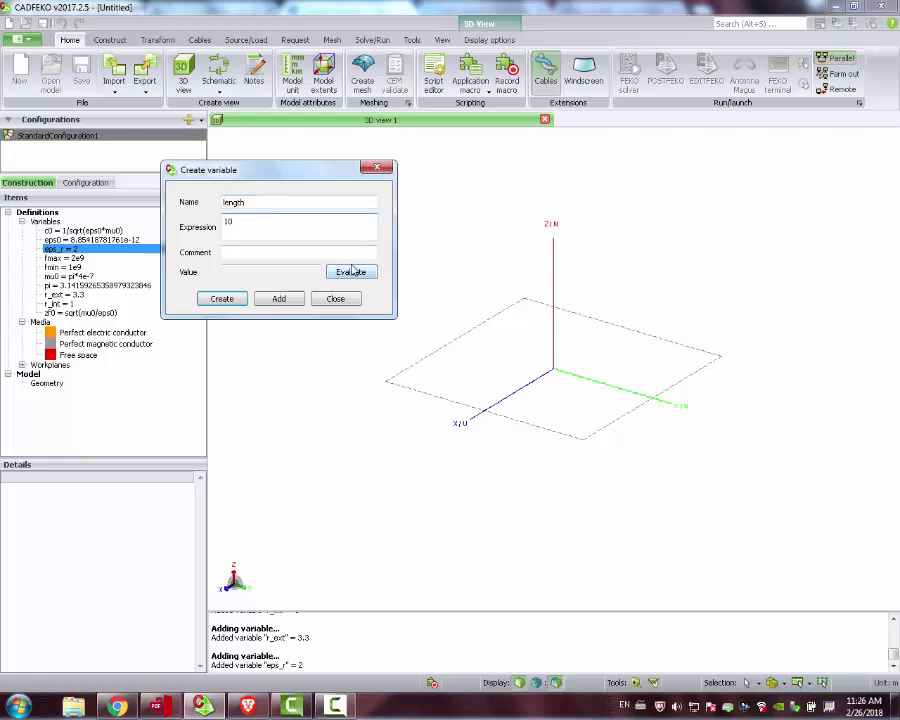
{"action": "left_click", "coordinate": [284, 300]}
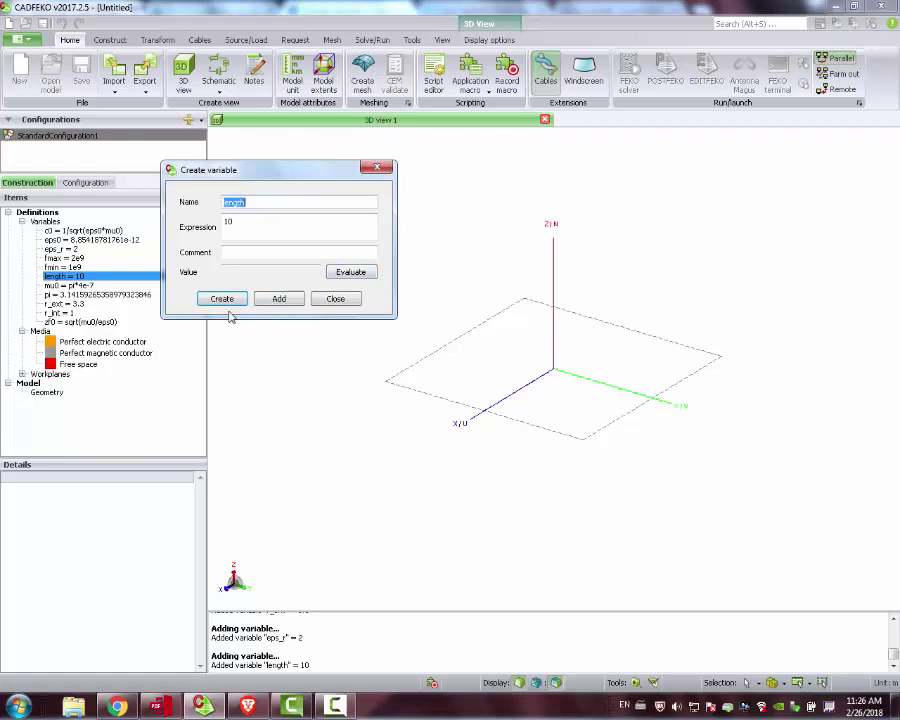
{"action": "left_click", "coordinate": [344, 300]}
{"action": "left_click", "coordinate": [280, 300]}
{"action": "left_click", "coordinate": [333, 300]}
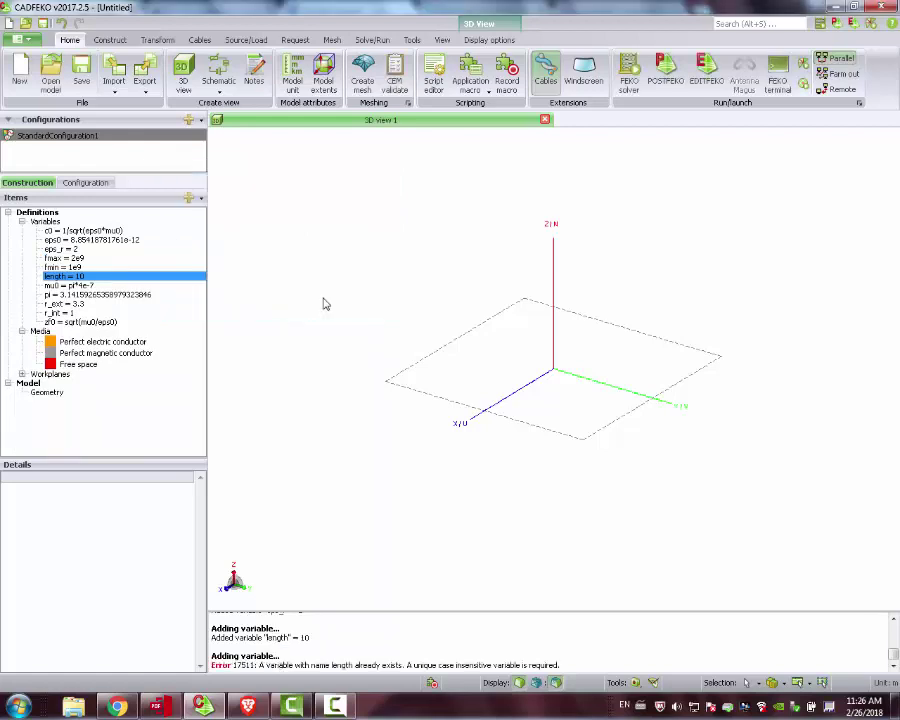
Set the model unit to centimetres (cm)
{"action": "left_click", "coordinate": [293, 75]}
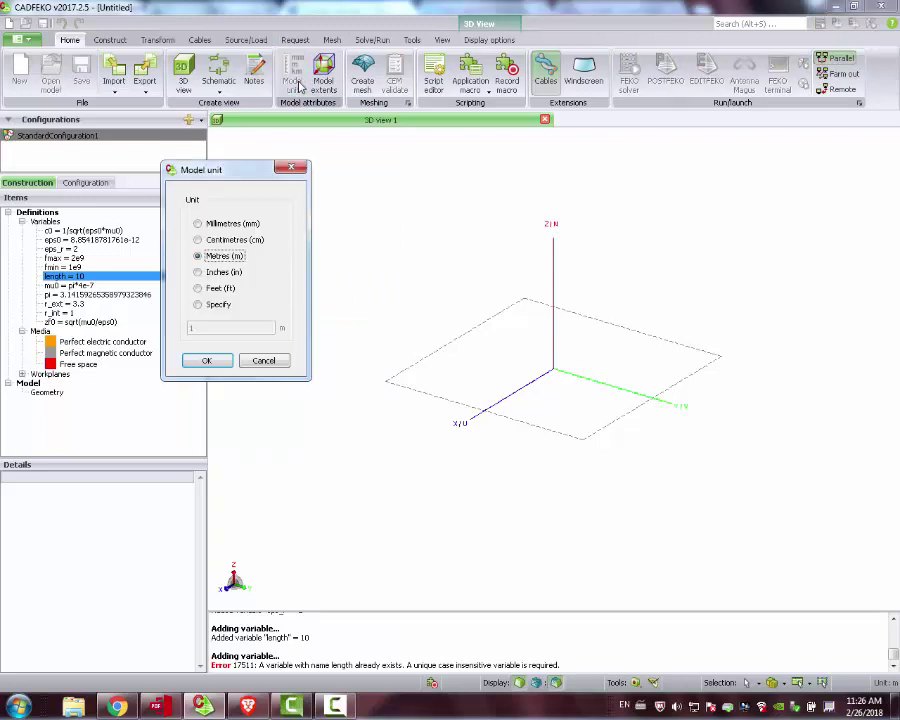
{"action": "left_click", "coordinate": [226, 240]}
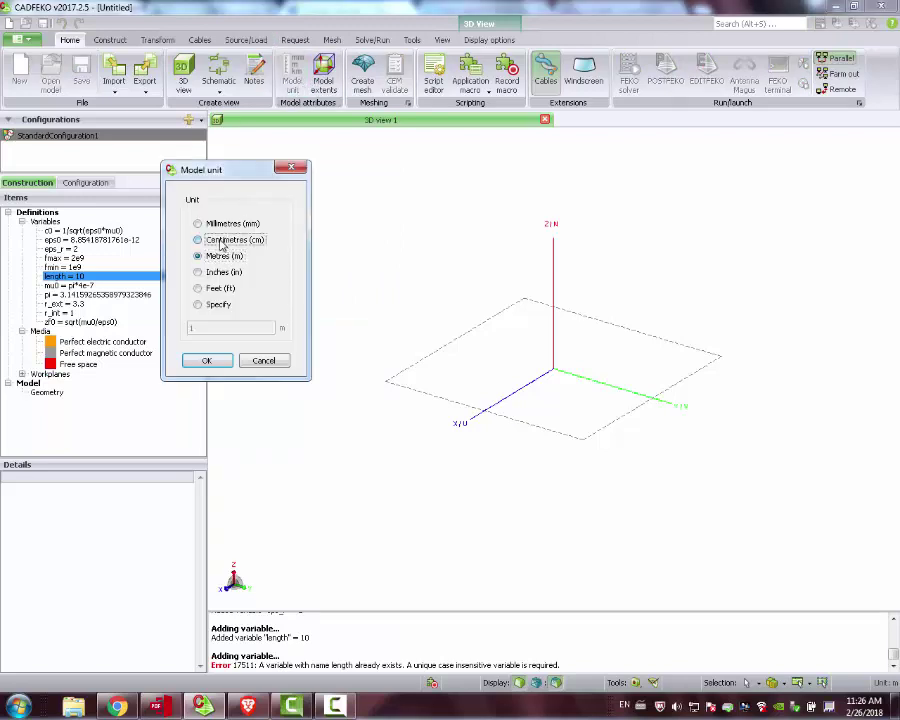
{"action": "left_click", "coordinate": [207, 360]}
{"action": "left_click_drag", "start_coordinate": [347, 359], "coordinate": [388, 227]}
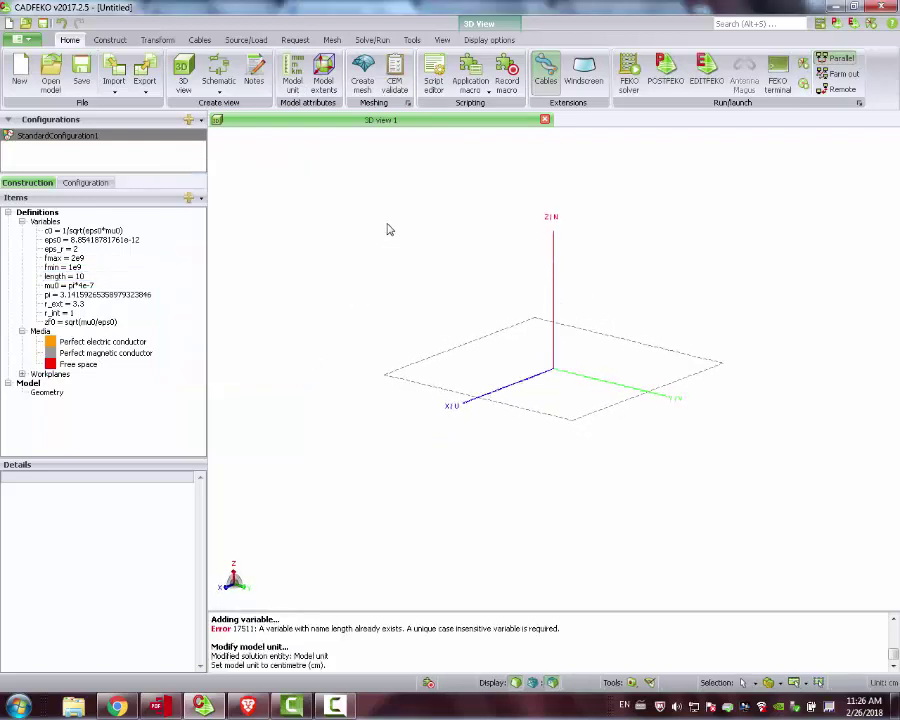
Create a frequency-independent dielectric medium with relative permittivity eps_r and a loss tangent of 0.0
{"action": "left_click", "coordinate": [44, 333]}
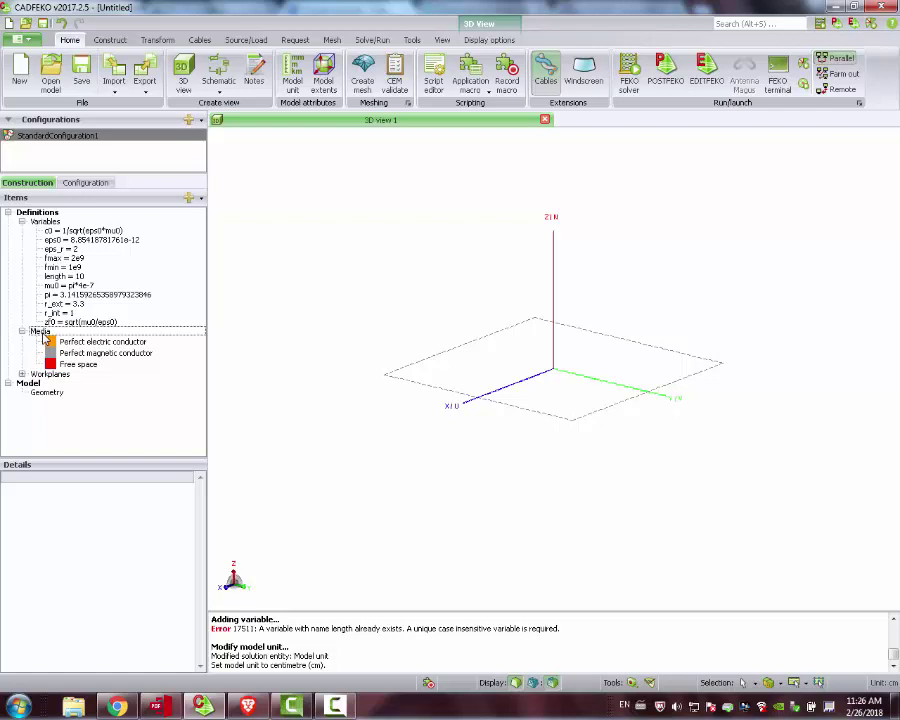
{"action": "right_click", "coordinate": [53, 336]}
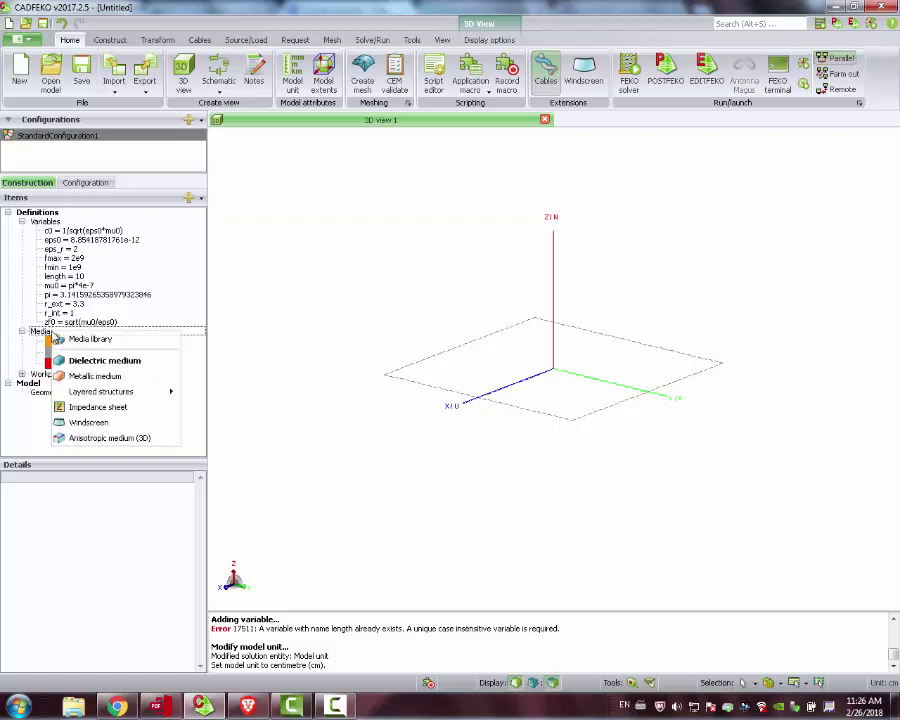
{"action": "left_click", "coordinate": [94, 361]}
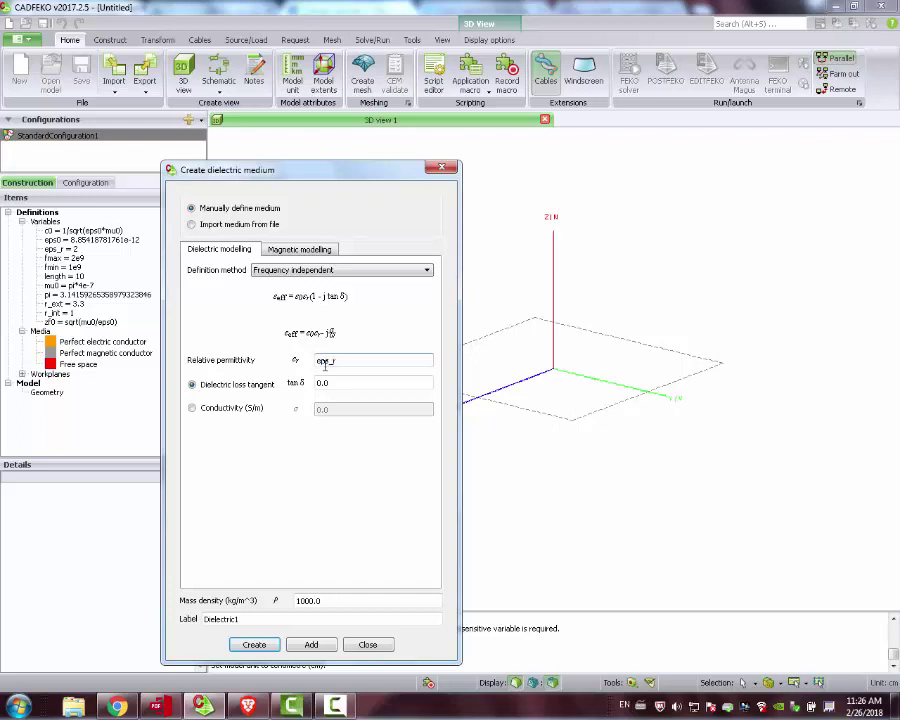
{"action": "left_click", "coordinate": [254, 644]}
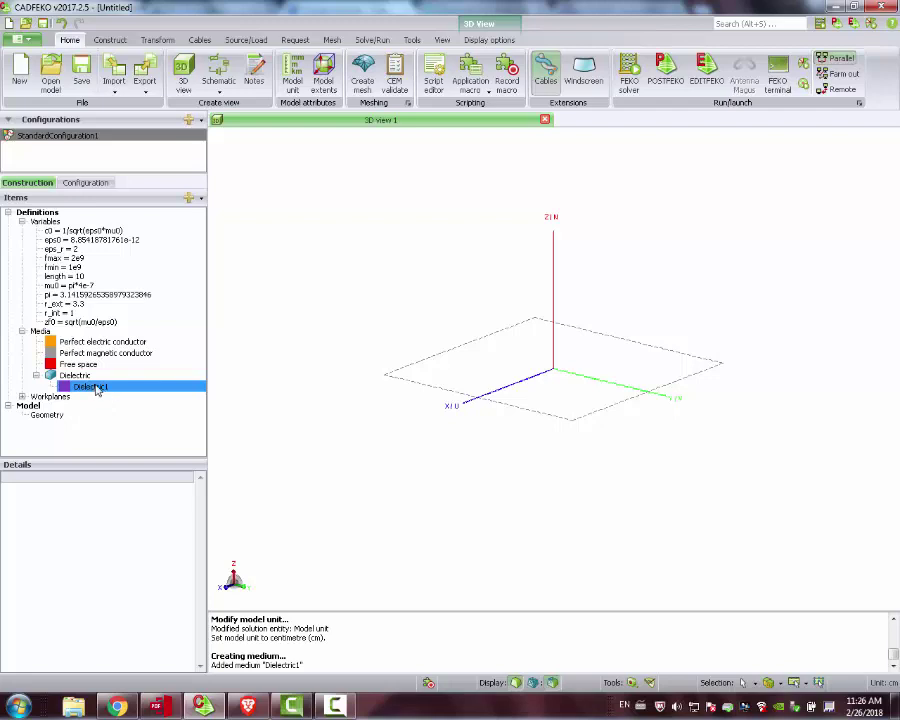
Create a cylinder for the inner conductor at the origin with radius r_int and height length
{"action": "left_click_drag", "start_coordinate": [464, 336], "coordinate": [472, 366]}
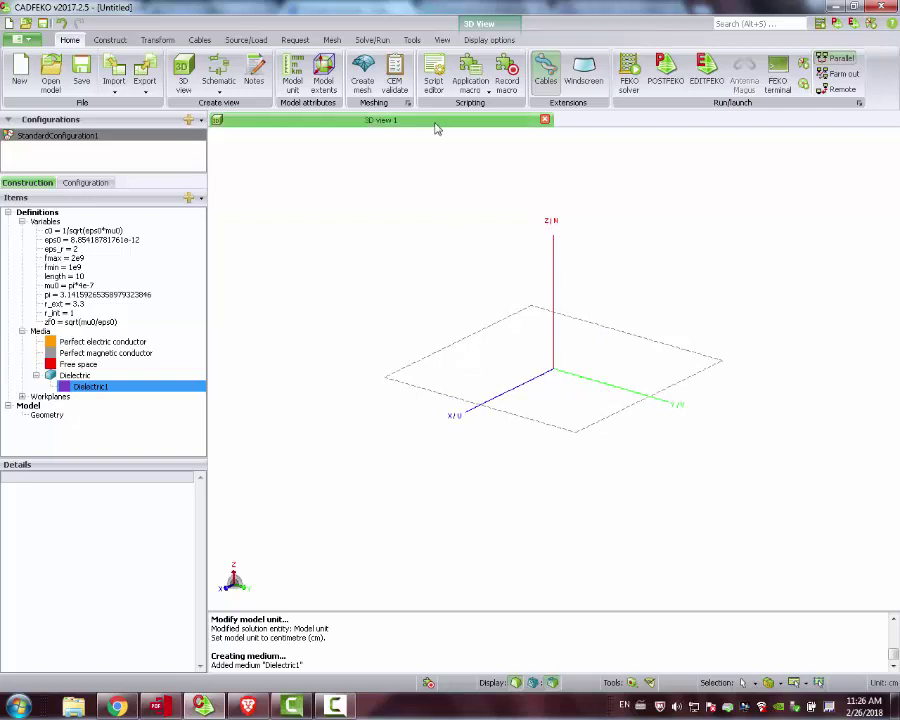
{"action": "left_click", "coordinate": [111, 41]}
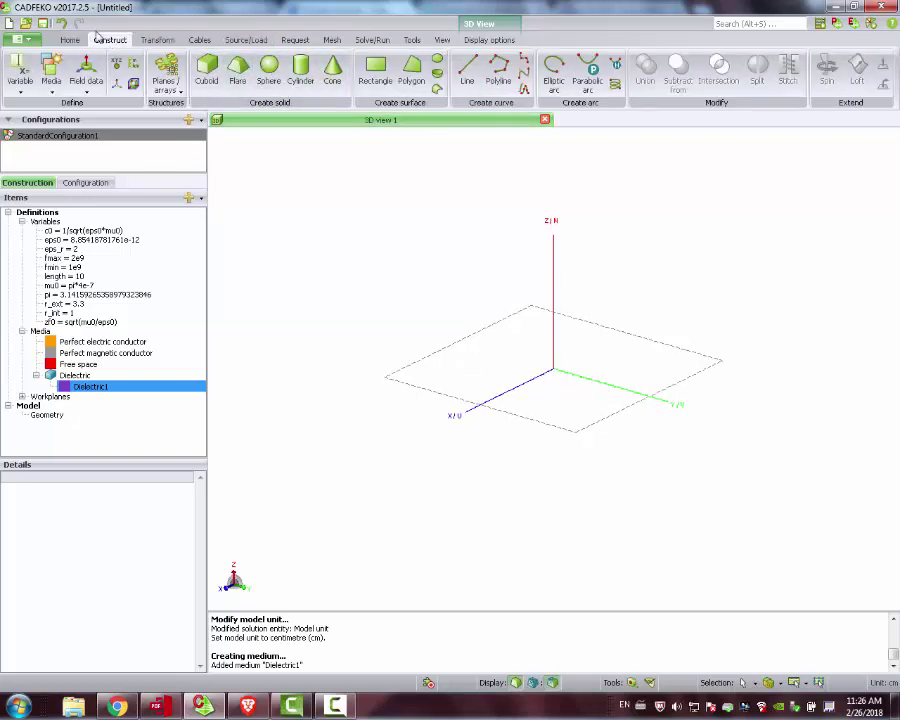
{"action": "left_click", "coordinate": [300, 68]}
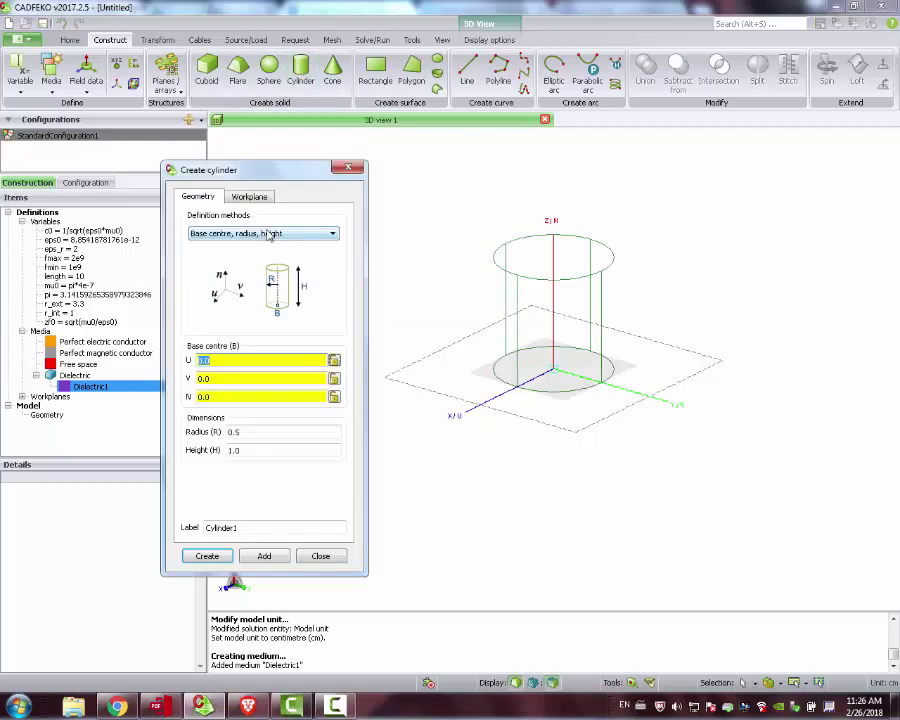
{"action": "left_click", "coordinate": [236, 431]}
{"action": "type", "text": "r_int"}
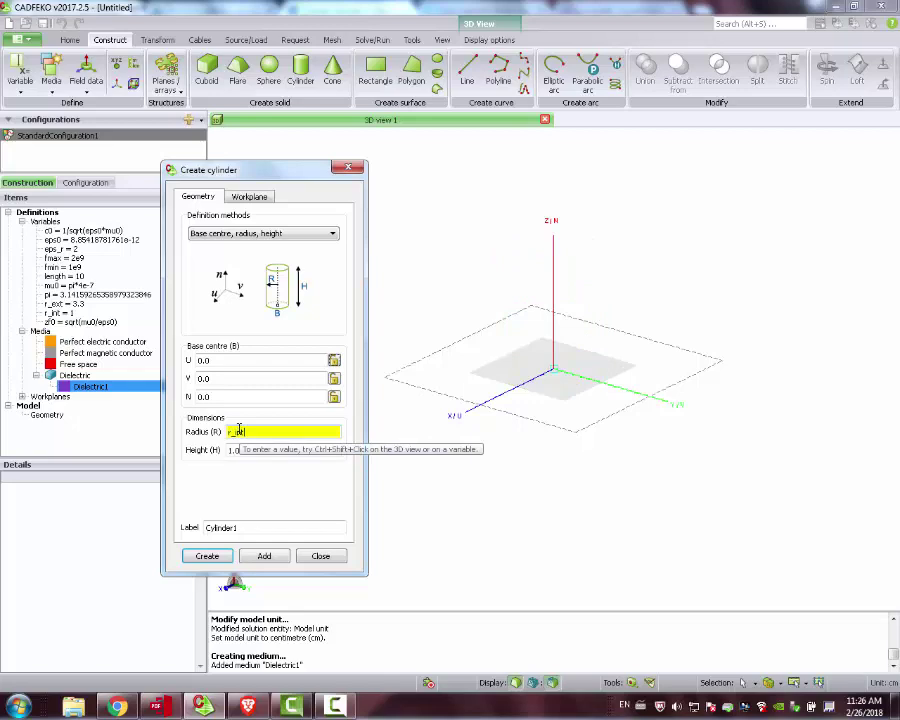
{"action": "key", "text": "Tab"}
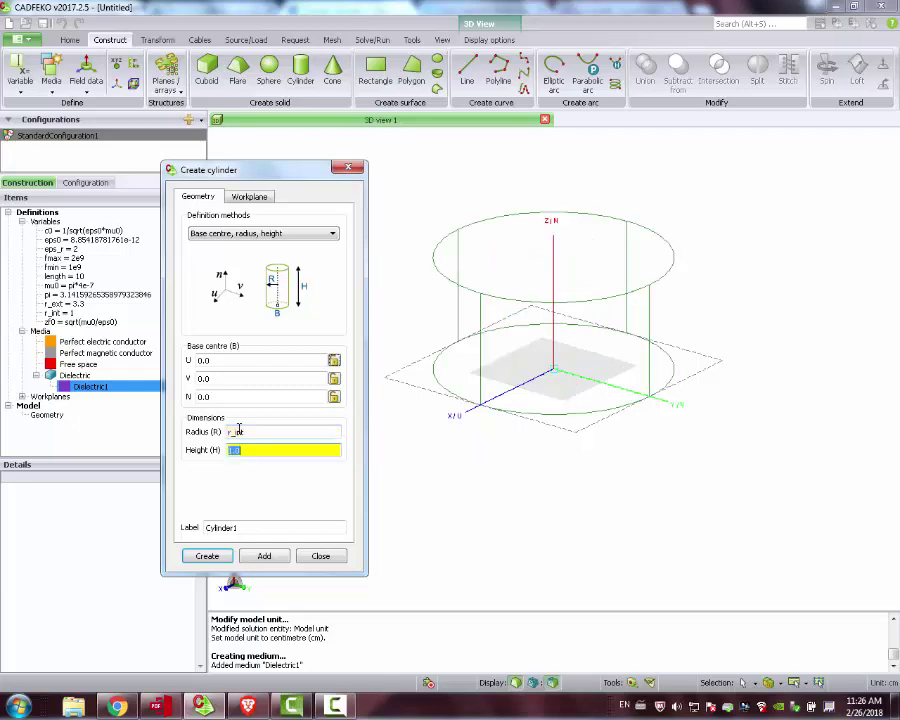
{"action": "type", "text": "length"}
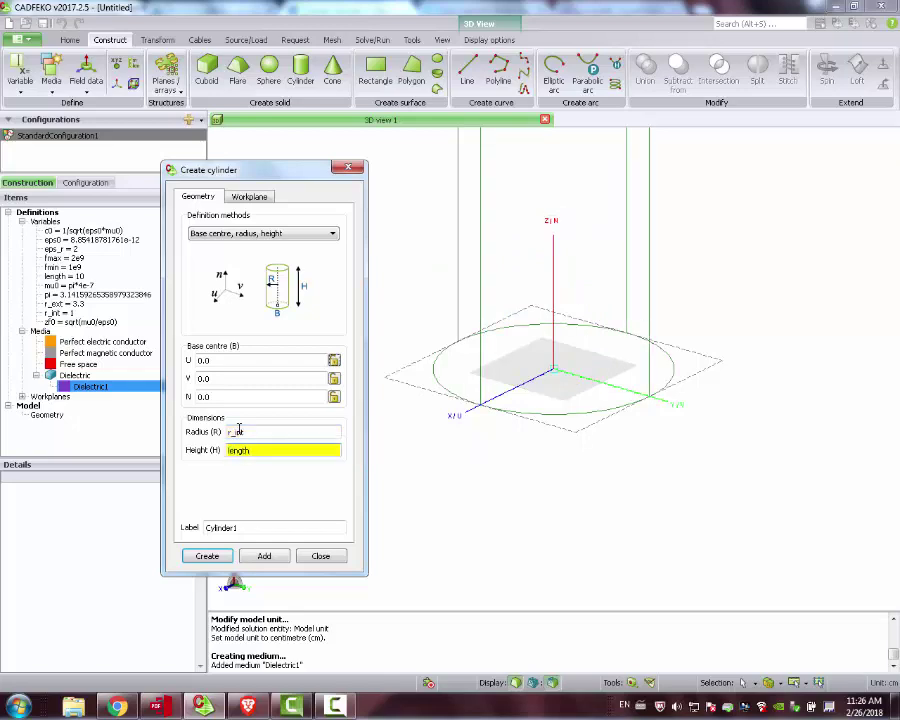
{"action": "left_click", "coordinate": [546, 367]}
{"action": "scroll", "coordinate": [546, 367], "scroll_direction": "down", "scroll_amount": 2}
{"action": "scroll", "coordinate": [494, 375], "scroll_direction": "up", "scroll_amount": 3}
{"action": "scroll", "coordinate": [494, 375], "scroll_direction": "down", "scroll_amount": 4}
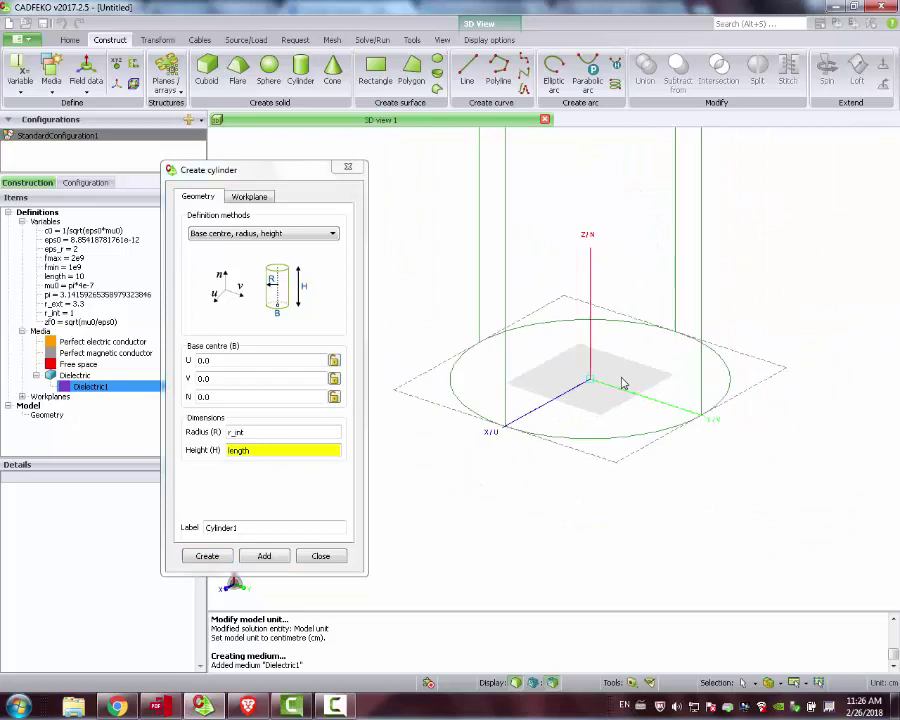
{"action": "scroll", "coordinate": [638, 374], "scroll_direction": "down", "scroll_amount": 2}
{"action": "scroll", "coordinate": [634, 368], "scroll_direction": "up", "scroll_amount": 2}
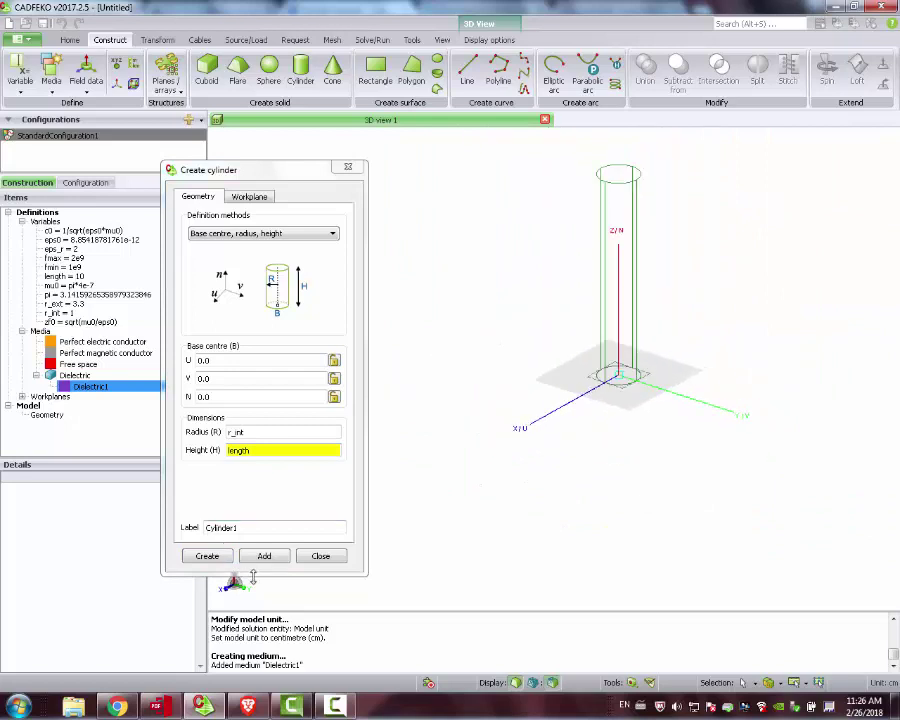
{"action": "left_click", "coordinate": [212, 560]}
{"action": "left_click", "coordinate": [208, 555]}
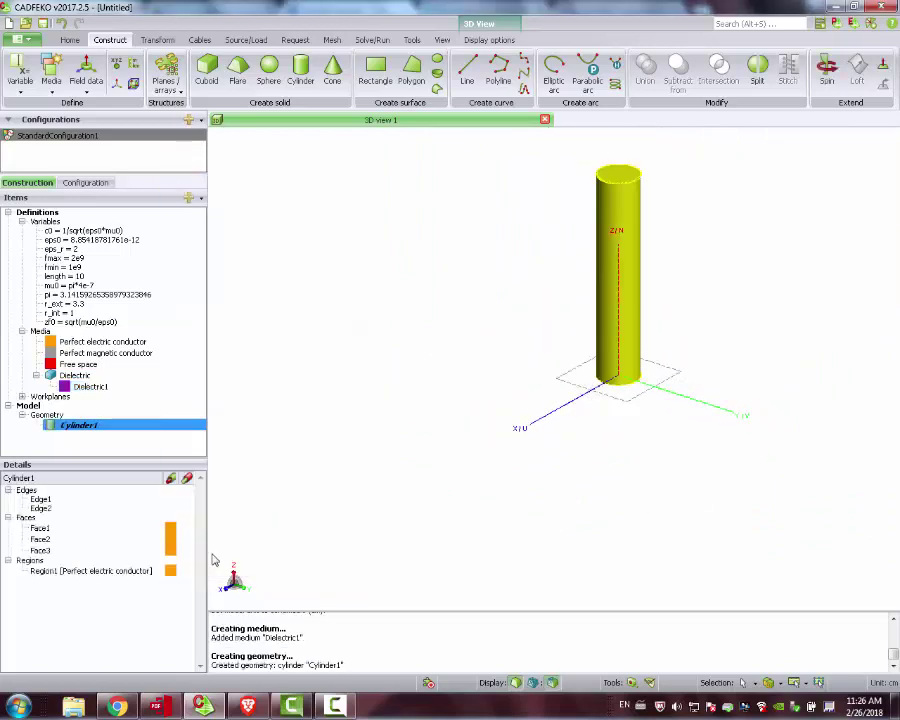
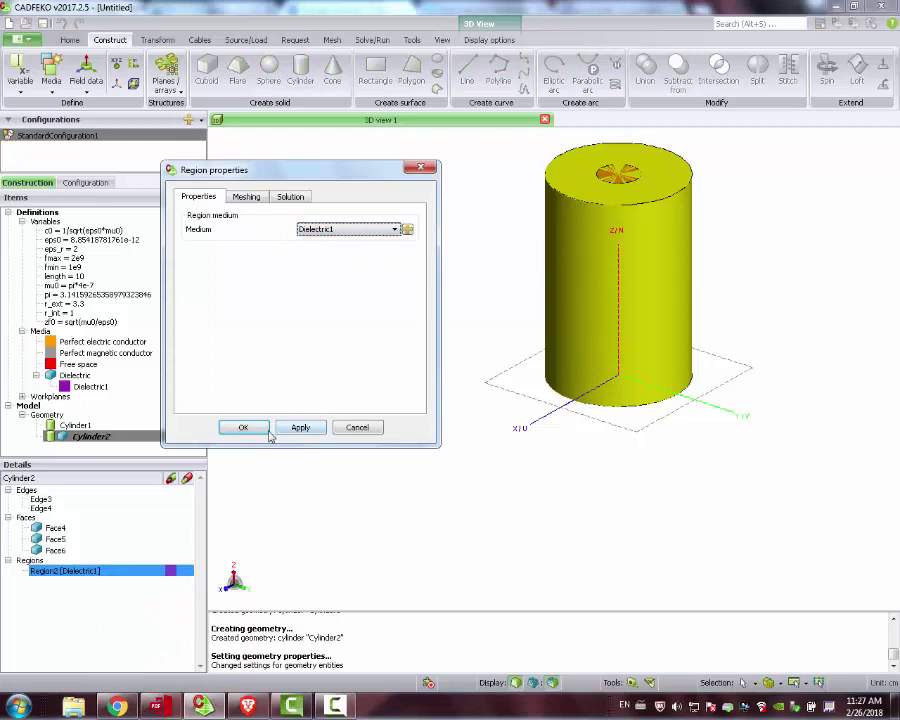
Confirm Dielectric1 as the outer cylinder's region medium and unite Cylinder1 and Cylinder2
{"action": "left_click", "coordinate": [258, 428]}
{"action": "left_click", "coordinate": [95, 438]}
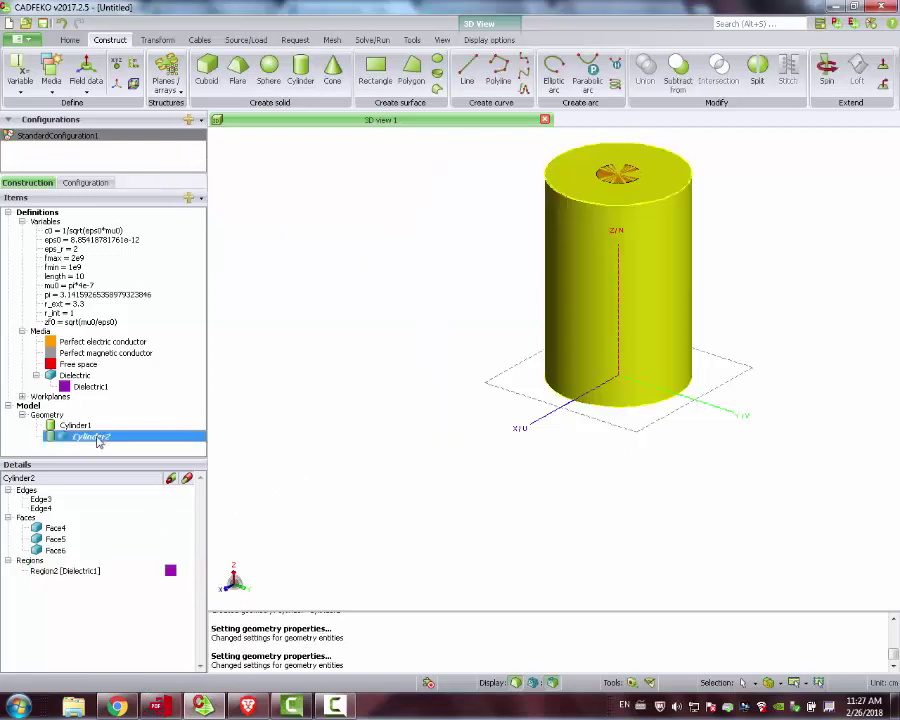
{"action": "left_click", "coordinate": [76, 426]}
{"action": "left_click", "coordinate": [80, 434]}
{"action": "left_click", "coordinate": [79, 427]}
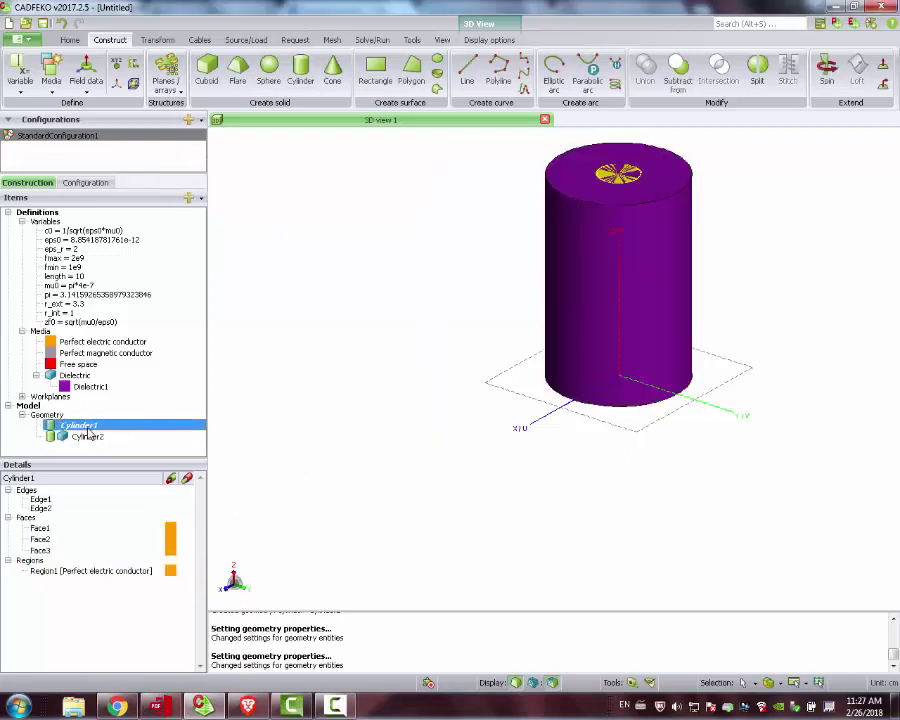
{"action": "left_click", "coordinate": [92, 437], "text": "ctrl"}
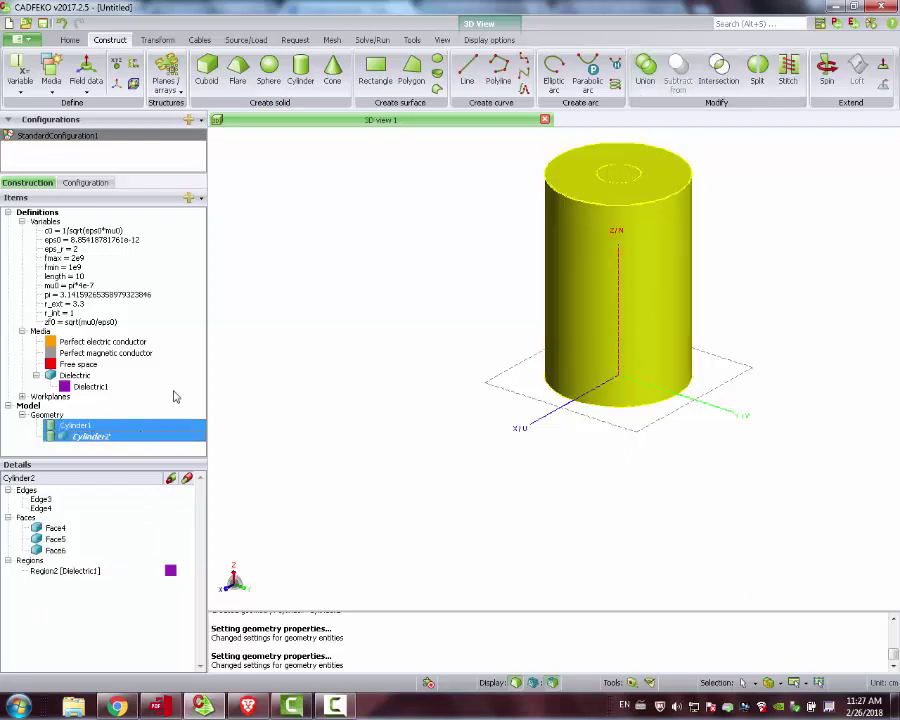
{"action": "left_click", "coordinate": [645, 70]}
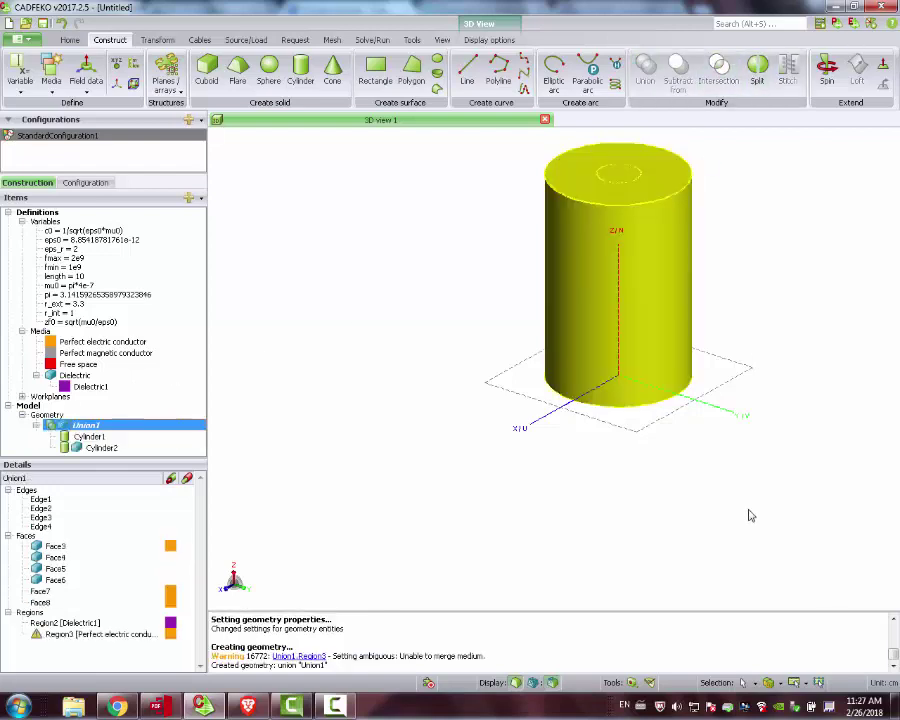
Apply Perfect electric conductor as the medium of the union's inner core region, Region3
{"action": "left_click", "coordinate": [55, 636]}
{"action": "right_click", "coordinate": [55, 636]}
{"action": "left_click", "coordinate": [85, 624]}
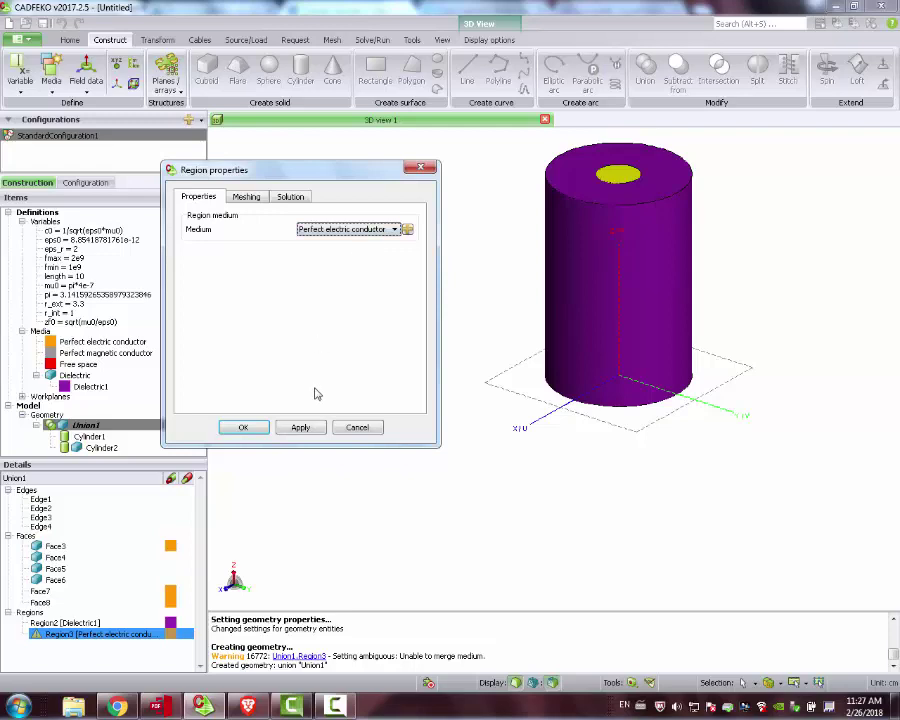
{"action": "left_click", "coordinate": [305, 430]}
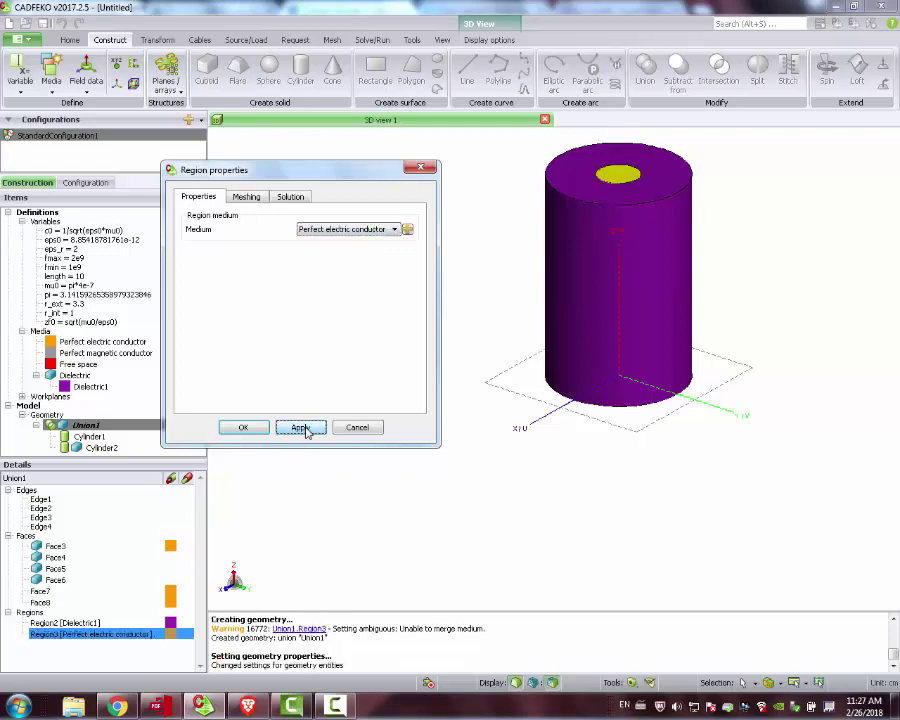
{"action": "left_click", "coordinate": [242, 427]}
Set the face medium of the union's outer curved surface, Face6, to Perfect electric conductor
{"action": "left_click_drag", "start_coordinate": [380, 396], "coordinate": [636, 289]}
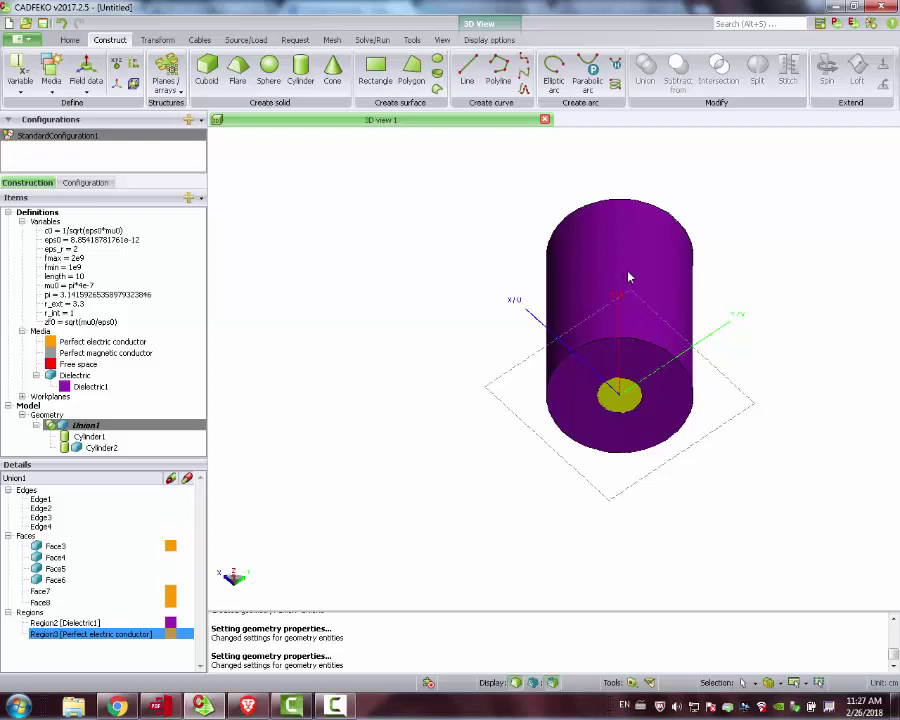
{"action": "left_click", "coordinate": [628, 277]}
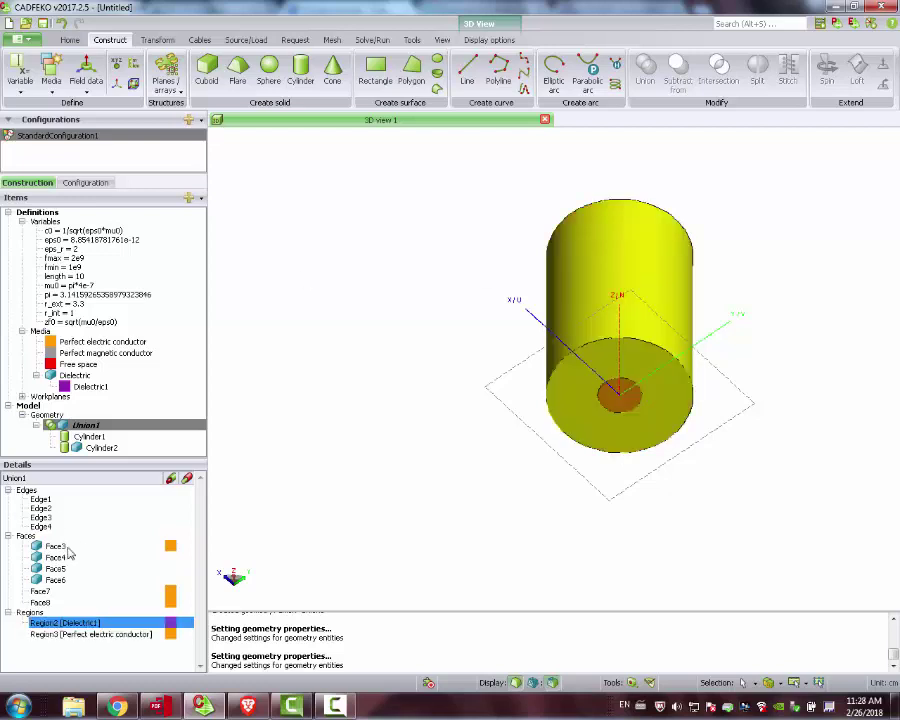
{"action": "left_click", "coordinate": [54, 546]}
{"action": "left_click", "coordinate": [60, 557]}
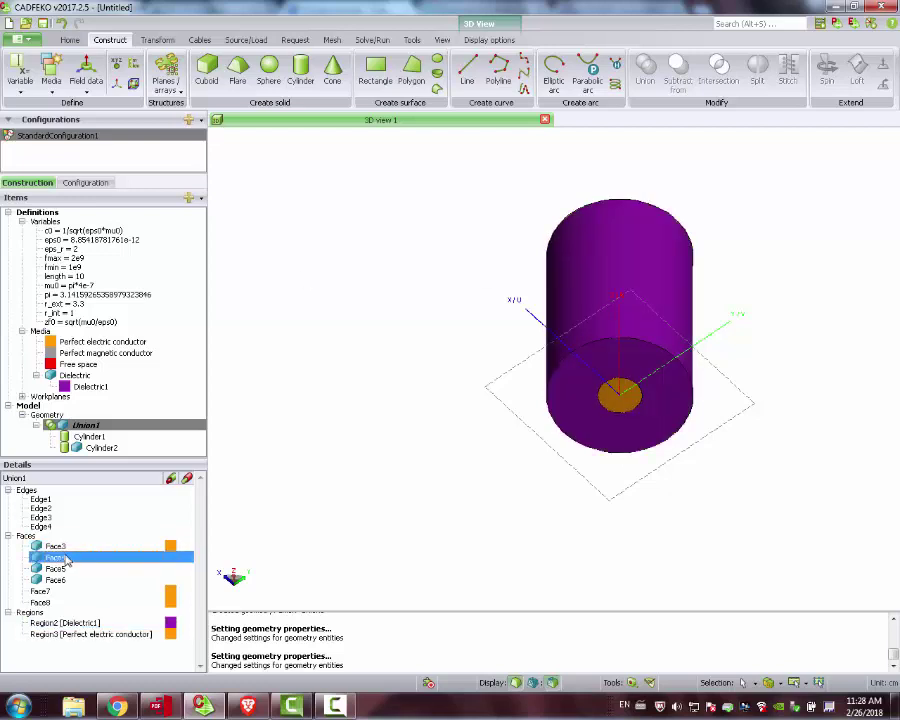
{"action": "left_click", "coordinate": [58, 568]}
{"action": "left_click", "coordinate": [55, 580]}
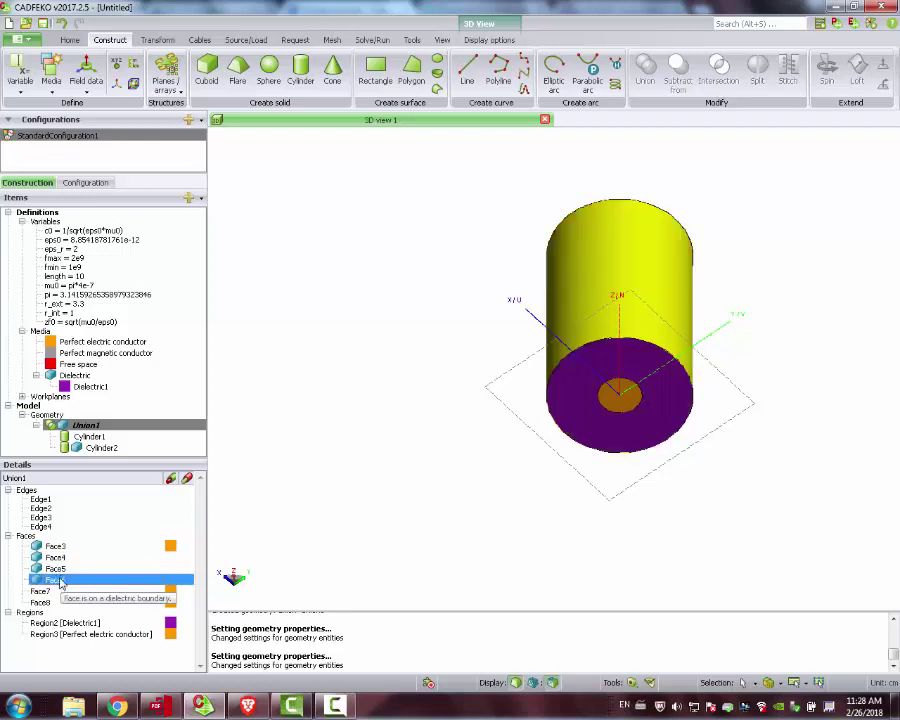
{"action": "right_click", "coordinate": [62, 581]}
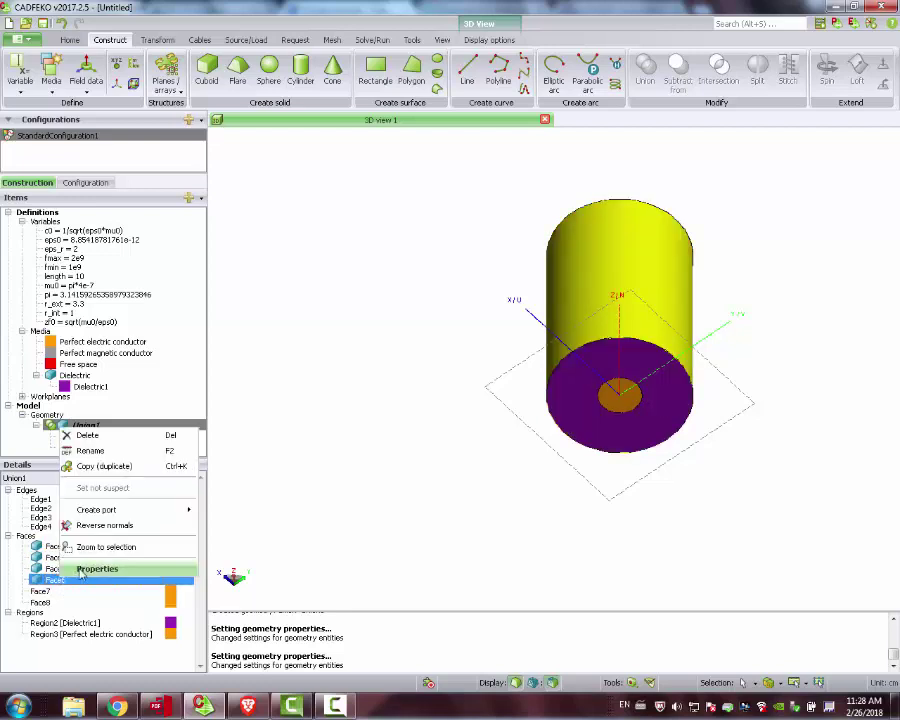
{"action": "left_click", "coordinate": [96, 569]}
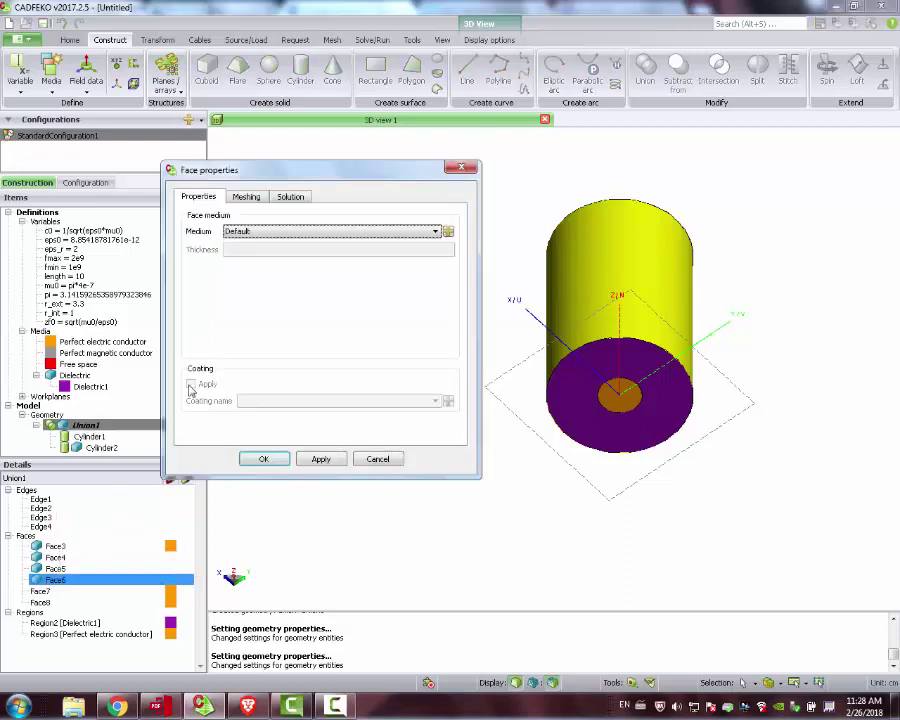
{"action": "left_click", "coordinate": [277, 231]}
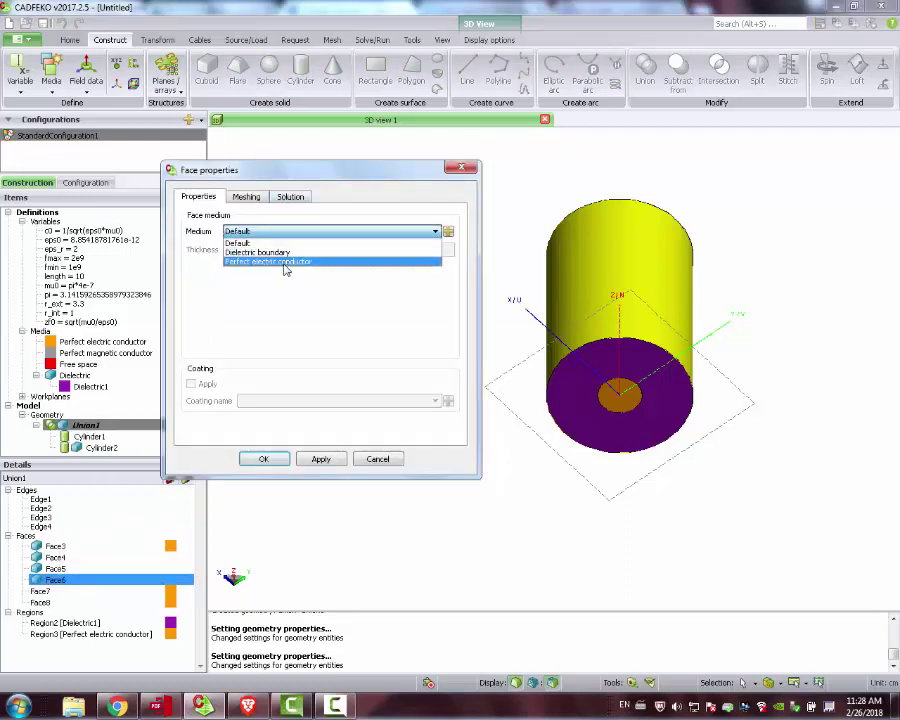
{"action": "left_click", "coordinate": [285, 261]}
{"action": "left_click", "coordinate": [264, 458]}
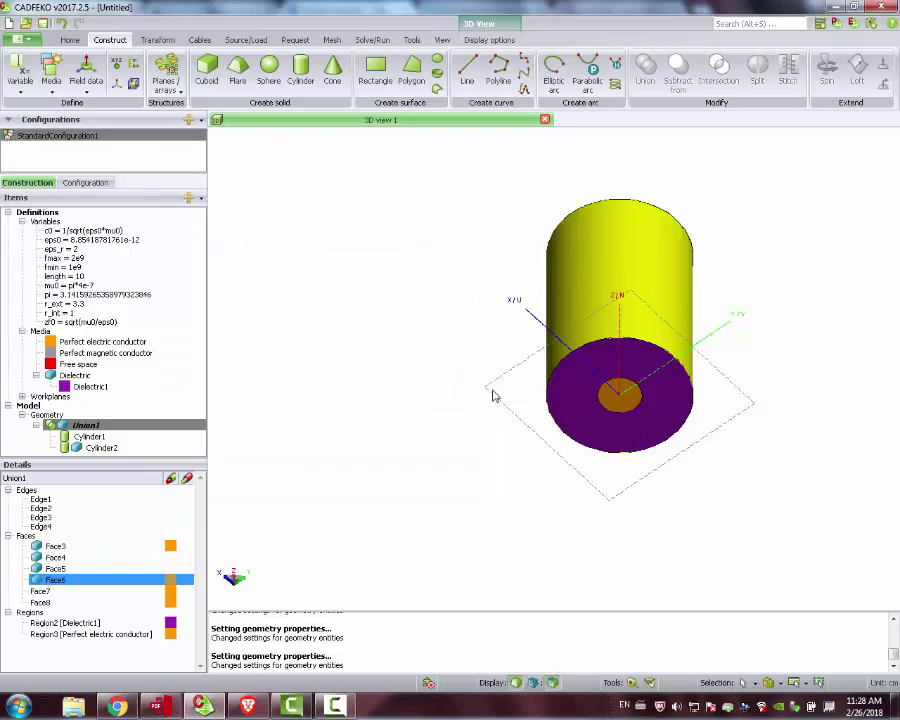
Create a waveguide port on the ring-shaped dielectric end face at the origin, Face5, keeping the 0 degrees reference direction
{"action": "left_click_drag", "start_coordinate": [492, 394], "coordinate": [508, 312]}
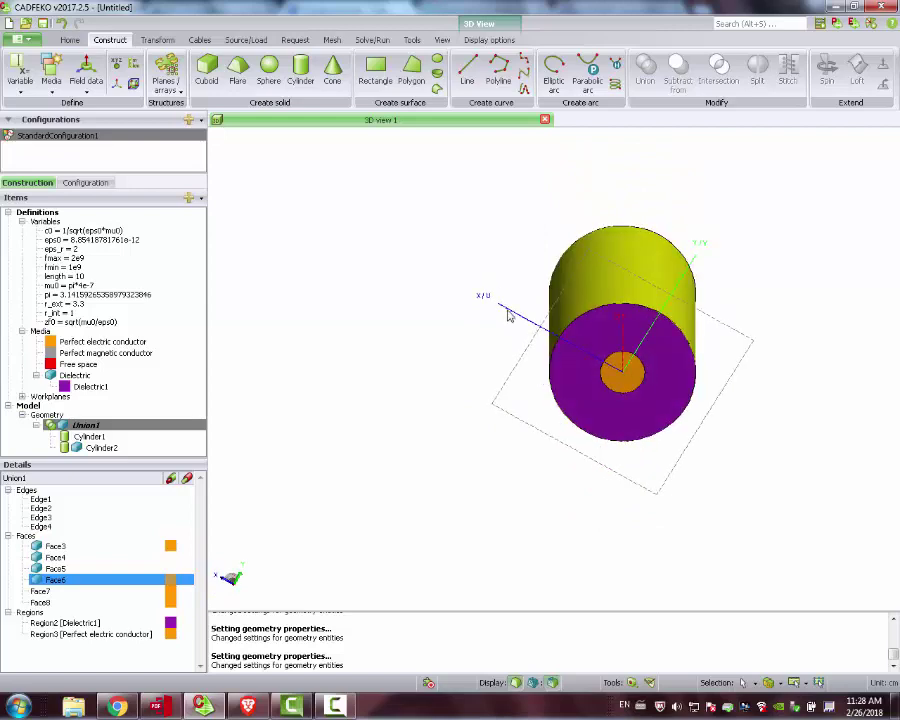
{"action": "scroll", "coordinate": [643, 305], "scroll_direction": "down", "scroll_amount": 2}
{"action": "scroll", "coordinate": [643, 277], "scroll_direction": "up", "scroll_amount": 3}
{"action": "left_click_drag", "start_coordinate": [643, 277], "coordinate": [627, 312]}
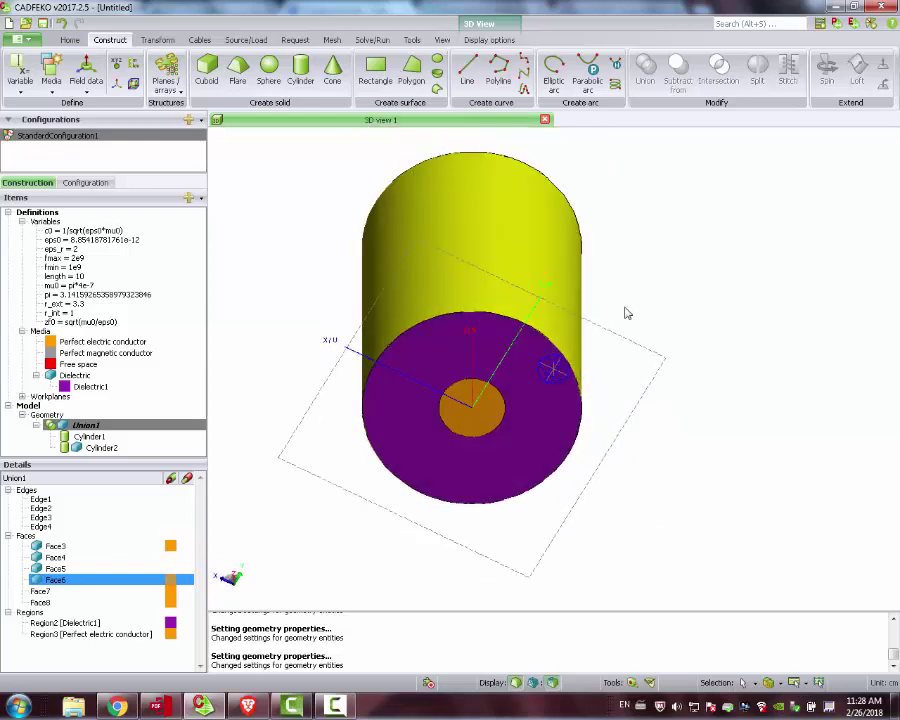
{"action": "scroll", "coordinate": [577, 303], "scroll_direction": "down", "scroll_amount": 1}
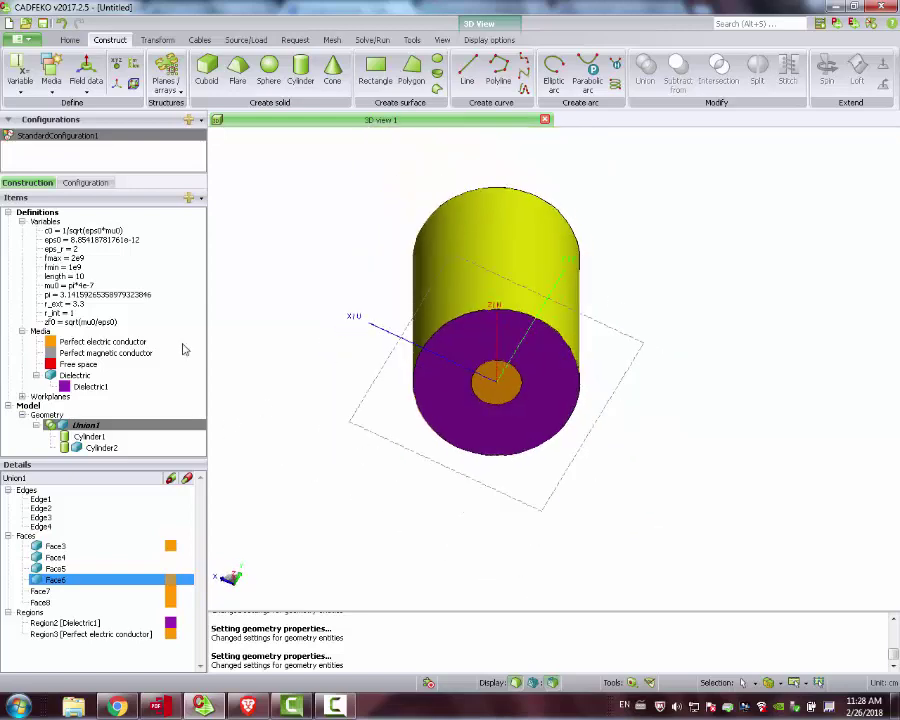
{"action": "left_click_drag", "start_coordinate": [354, 141], "coordinate": [484, 201]}
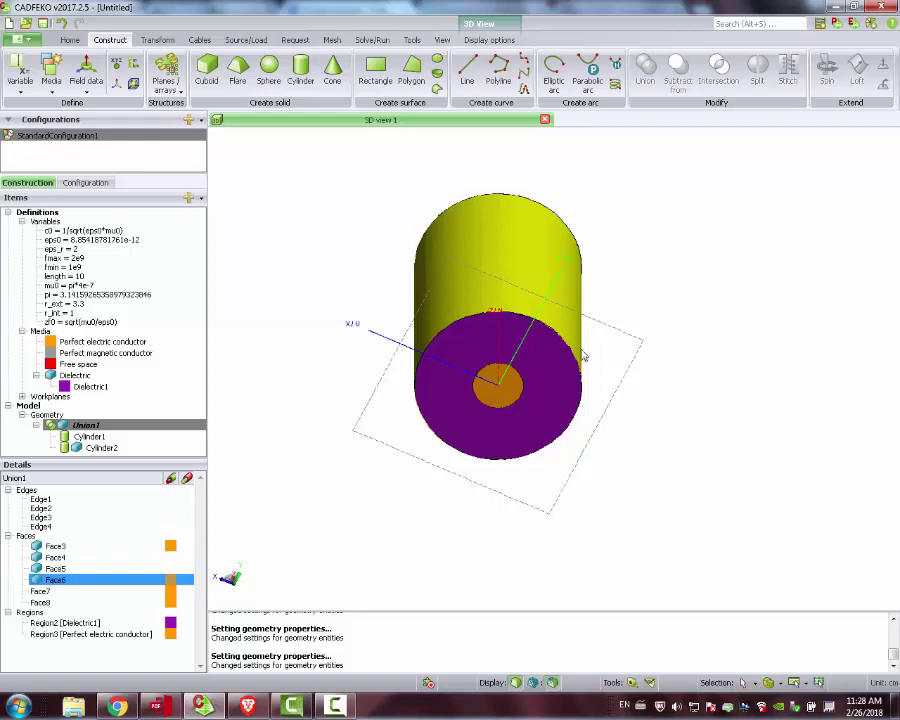
{"action": "left_click", "coordinate": [158, 40]}
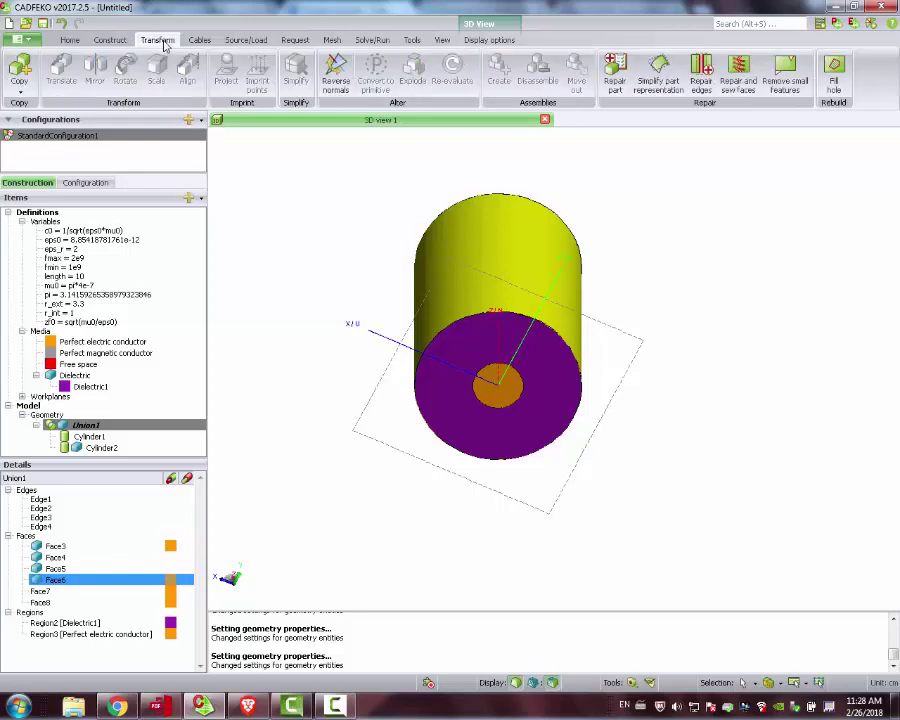
{"action": "left_click", "coordinate": [200, 40]}
{"action": "left_click", "coordinate": [255, 41]}
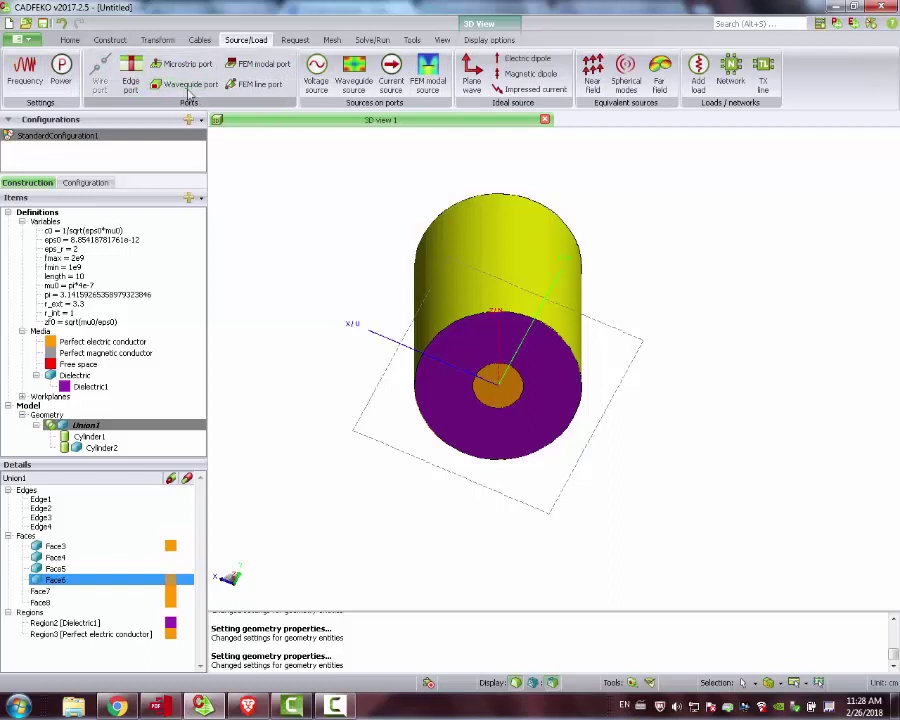
{"action": "mouse_move", "coordinate": [356, 267]}
{"action": "left_mouse_down"}
{"action": "mouse_move", "coordinate": [336, 211]}
{"action": "mouse_move", "coordinate": [445, 335]}
{"action": "left_mouse_up"}
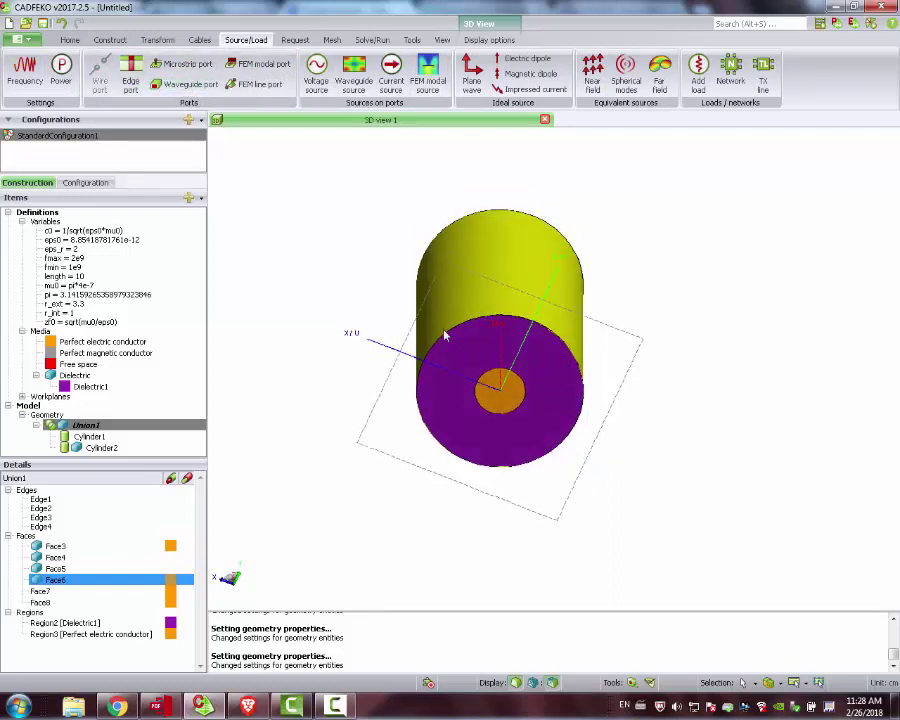
{"action": "left_click", "coordinate": [95, 548]}
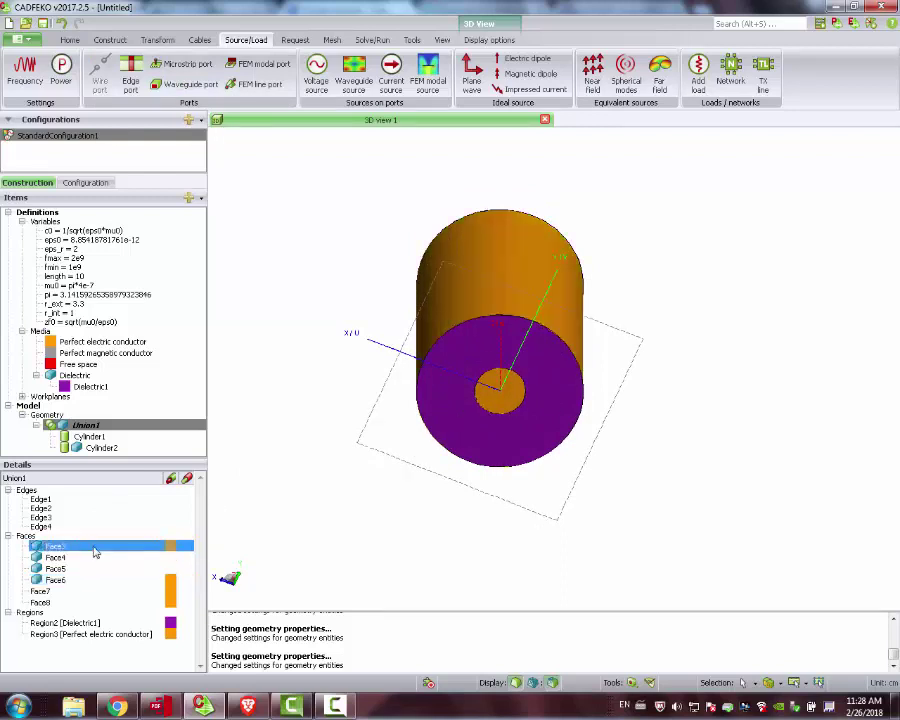
{"action": "left_click", "coordinate": [97, 557]}
{"action": "left_click", "coordinate": [95, 569]}
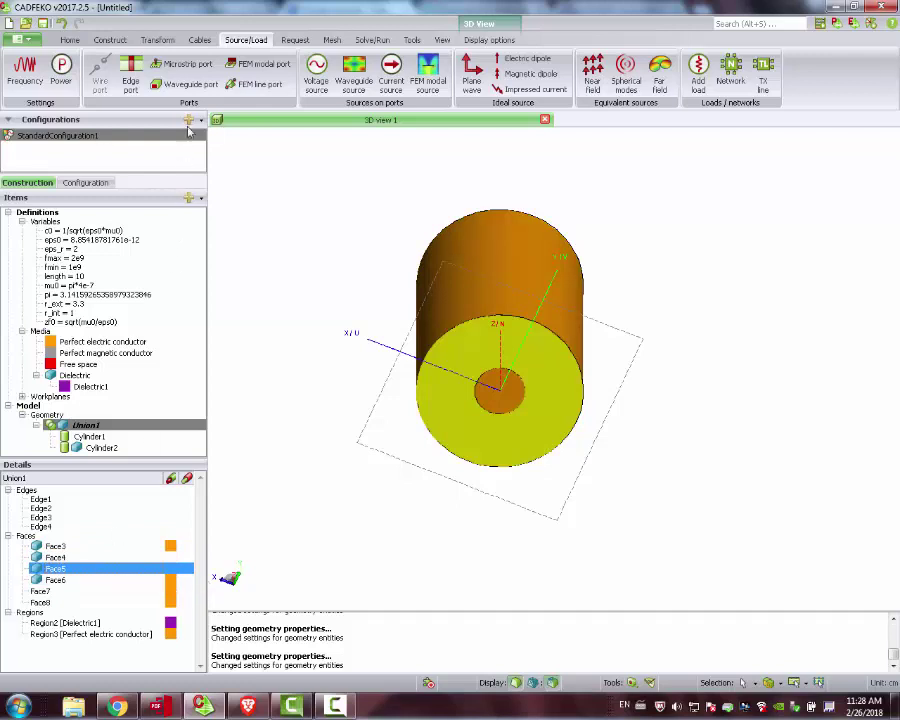
{"action": "left_click", "coordinate": [188, 86]}
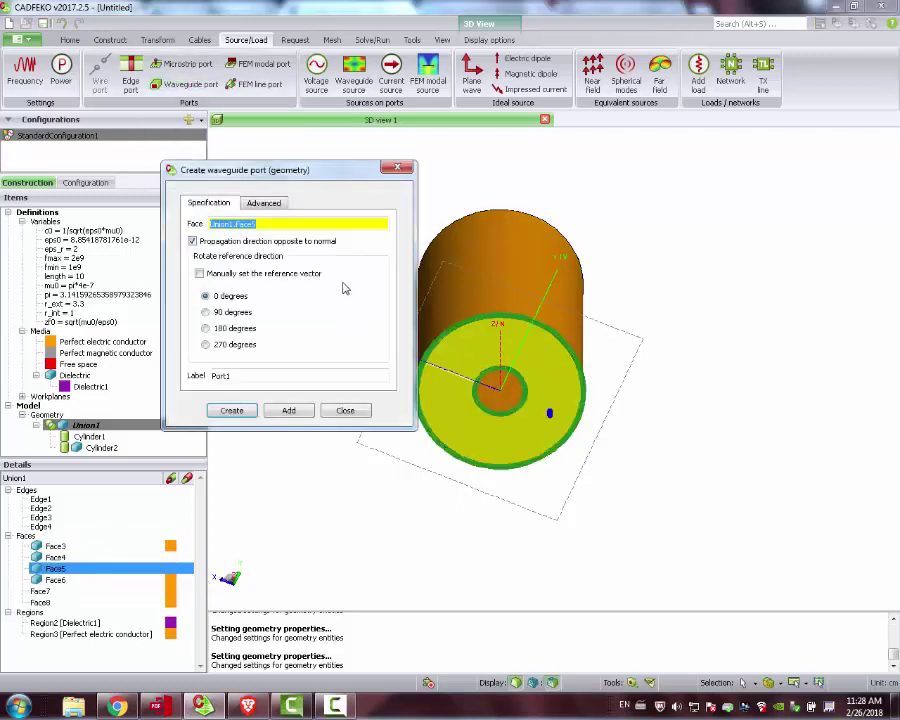
{"action": "left_click", "coordinate": [232, 410]}
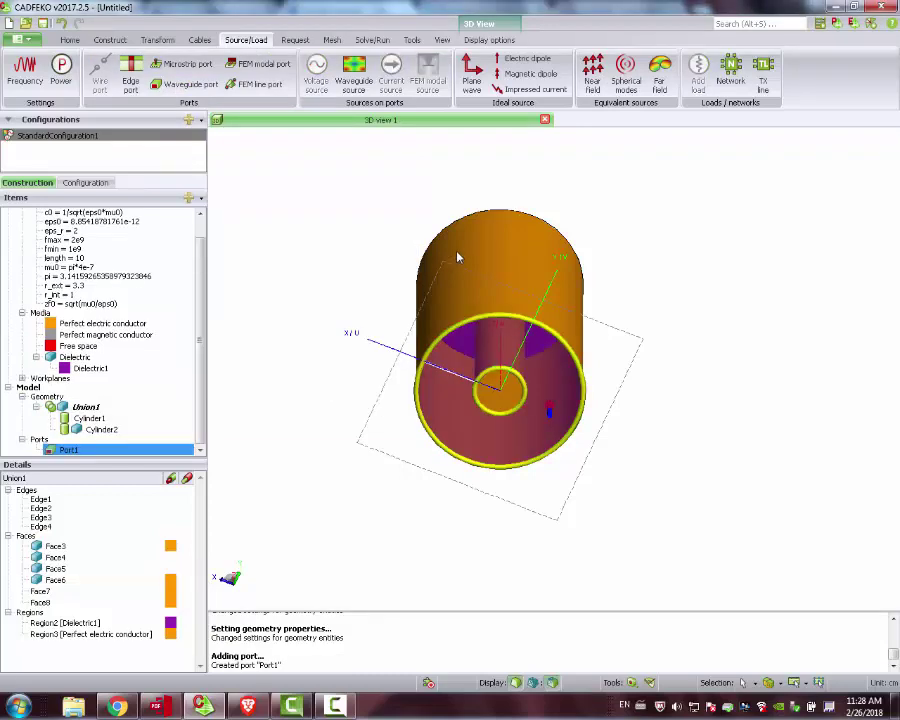
Create a waveguide port on the ring-shaped dielectric face at the cable's far end, Face4, keeping the 0 degrees reference direction
{"action": "left_click_drag", "start_coordinate": [474, 188], "coordinate": [518, 346]}
{"action": "left_click", "coordinate": [60, 546]}
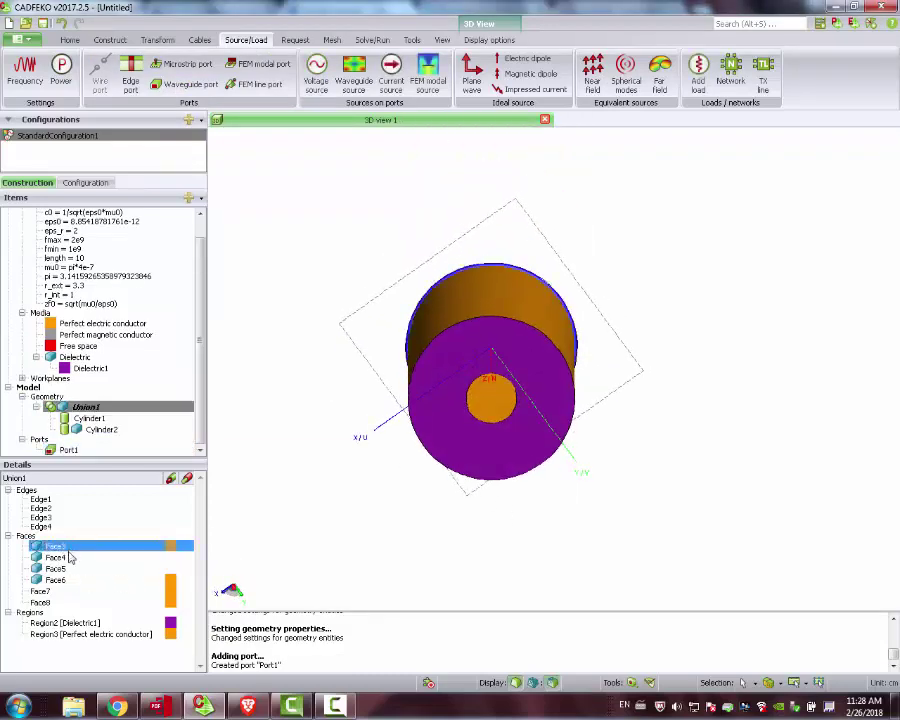
{"action": "left_click", "coordinate": [56, 557]}
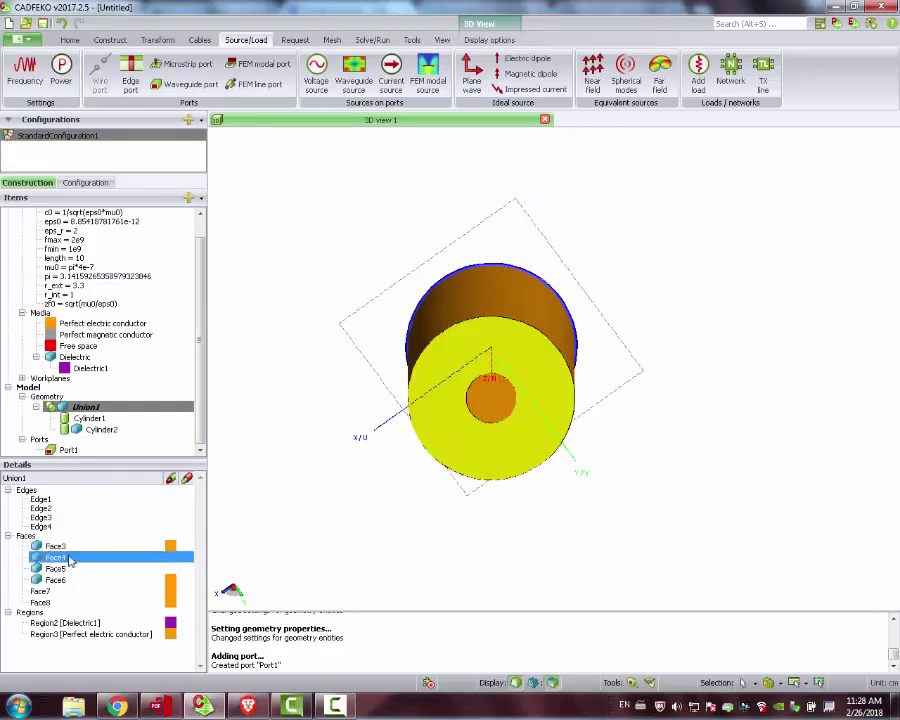
{"action": "left_click", "coordinate": [185, 84]}
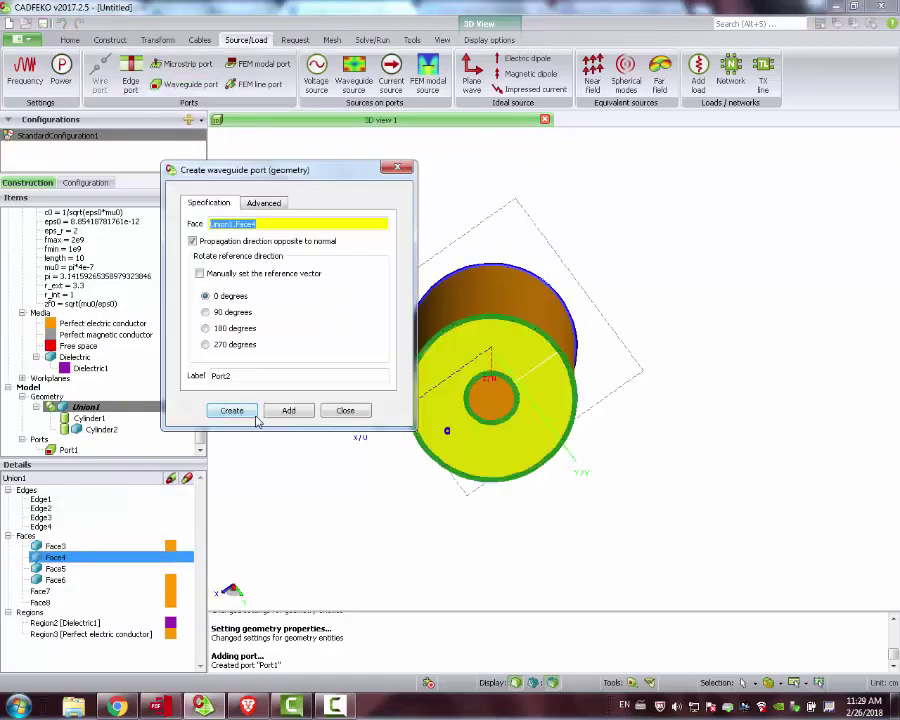
{"action": "left_click", "coordinate": [288, 410]}
{"action": "left_click", "coordinate": [345, 410]}
{"action": "left_click_drag", "start_coordinate": [456, 274], "coordinate": [526, 406]}
{"action": "scroll", "coordinate": [545, 262], "scroll_direction": "up", "scroll_amount": 2}
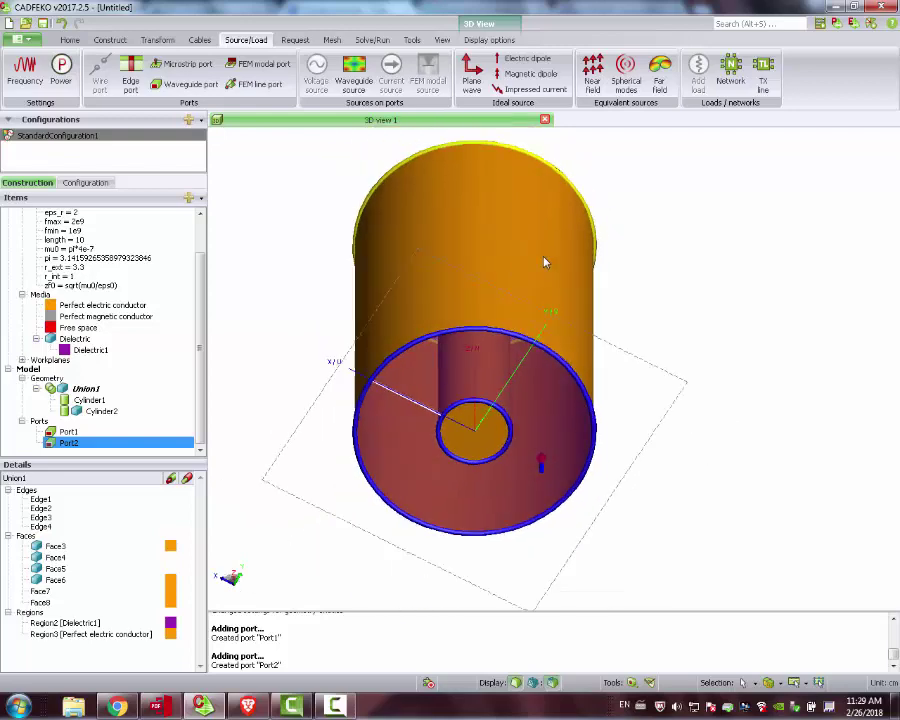
Add a waveguide source on Port1 that excites only the fundamental mode with magnitude 1 and phase 0
{"action": "left_click_drag", "start_coordinate": [545, 262], "coordinate": [528, 195]}
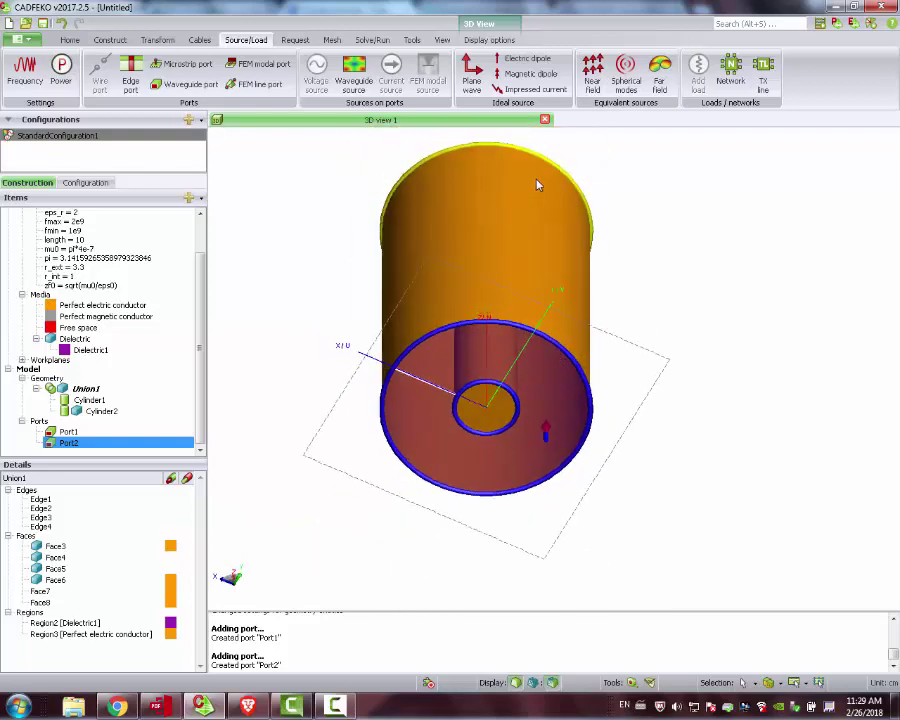
{"action": "scroll", "coordinate": [537, 185], "scroll_direction": "up", "scroll_amount": 3}
{"action": "scroll", "coordinate": [537, 185], "scroll_direction": "down", "scroll_amount": 2}
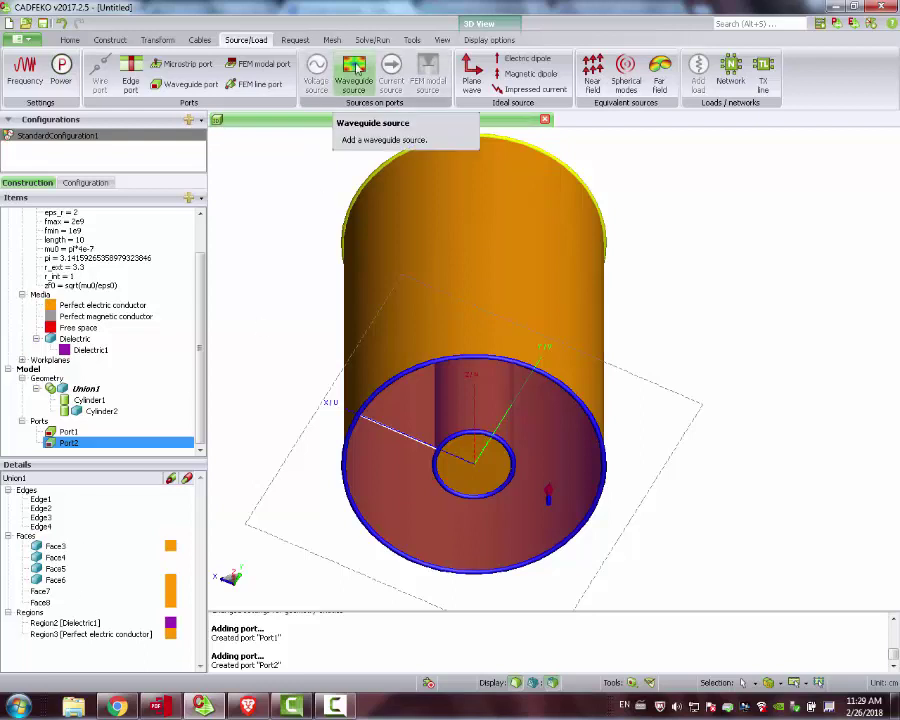
{"action": "left_click", "coordinate": [356, 68]}
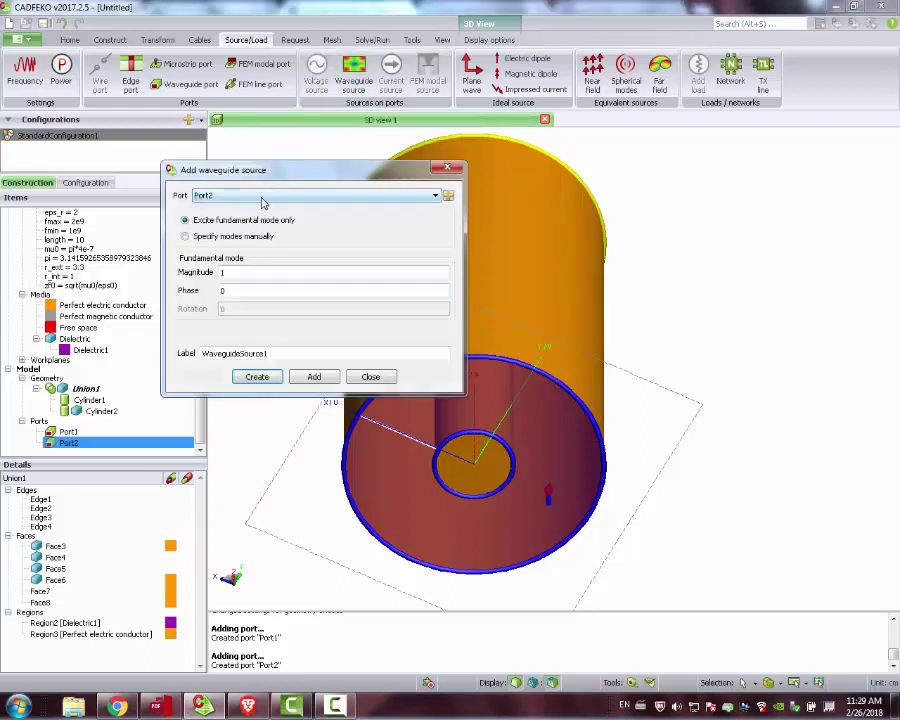
{"action": "left_click", "coordinate": [435, 195]}
{"action": "left_click", "coordinate": [261, 207]}
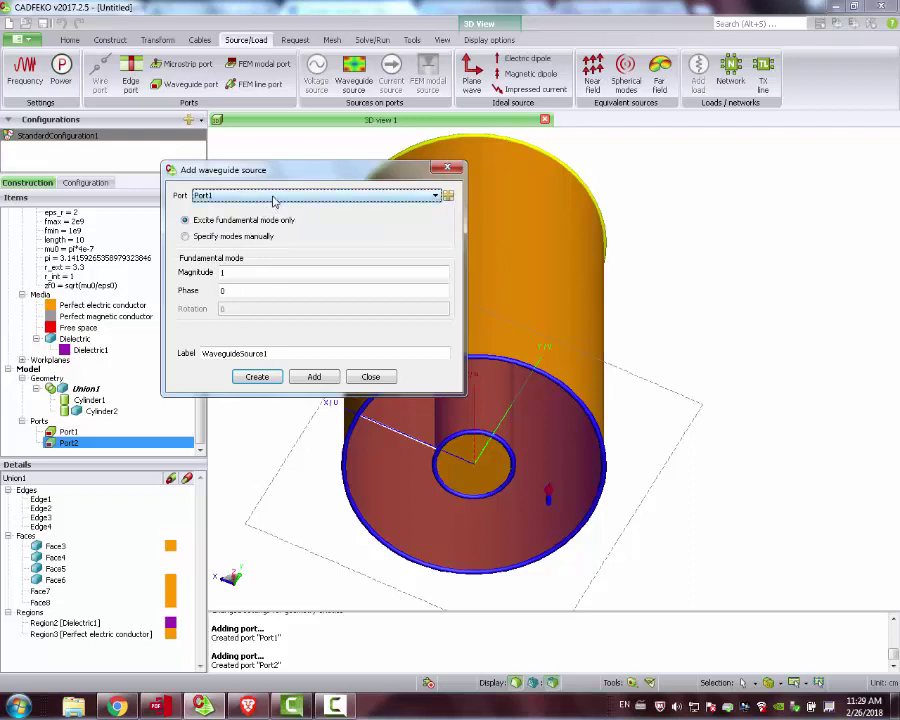
{"action": "left_click", "coordinate": [258, 376]}
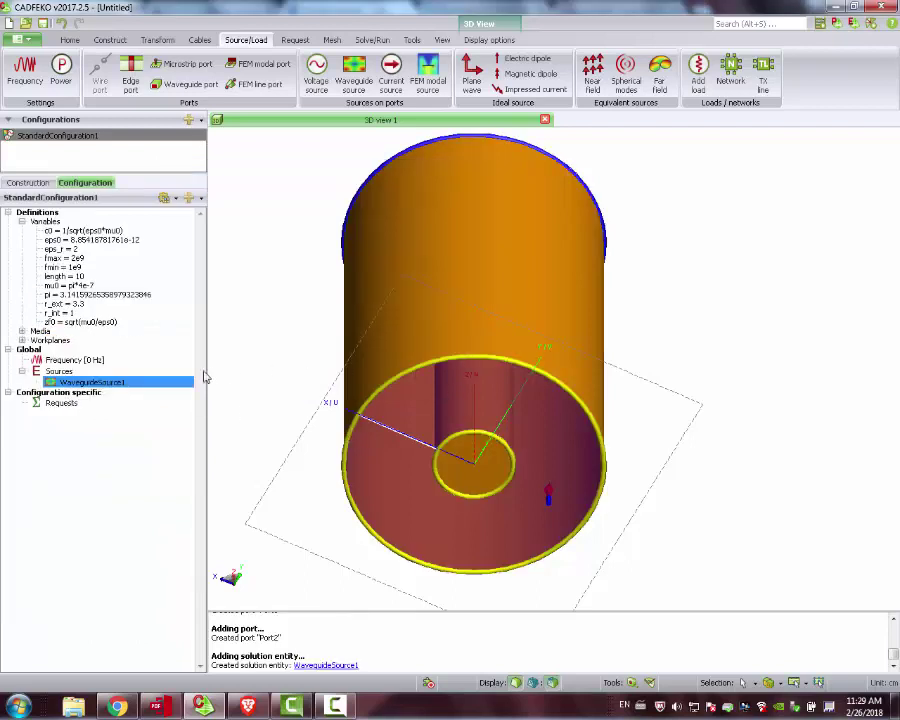
Set the solution frequency to linearly spaced discrete points from fmin to fmax with 11 frequencies
{"action": "left_click", "coordinate": [87, 362]}
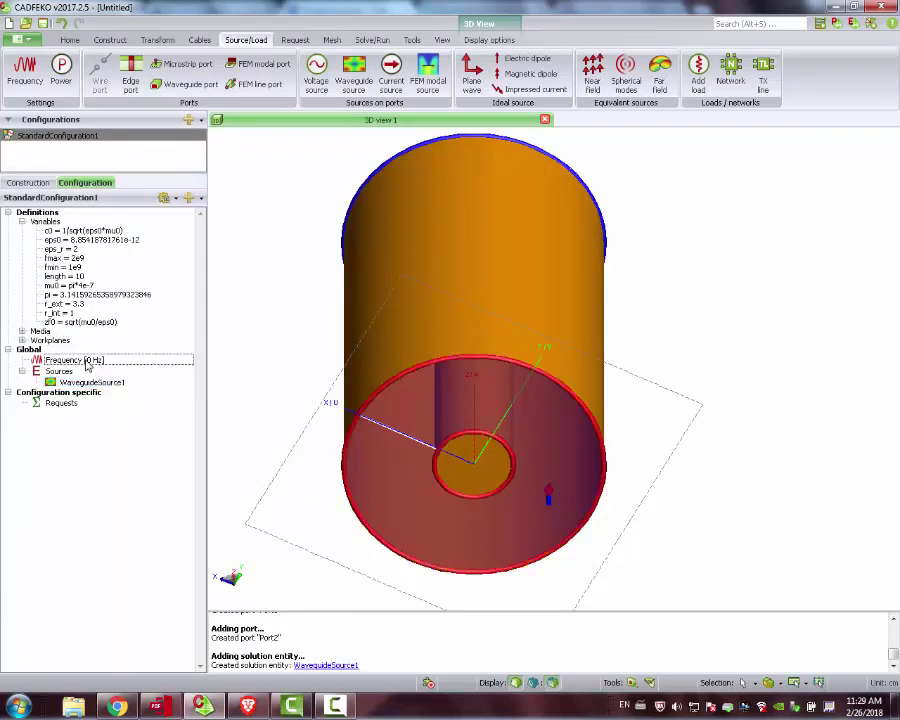
{"action": "left_click", "coordinate": [25, 70]}
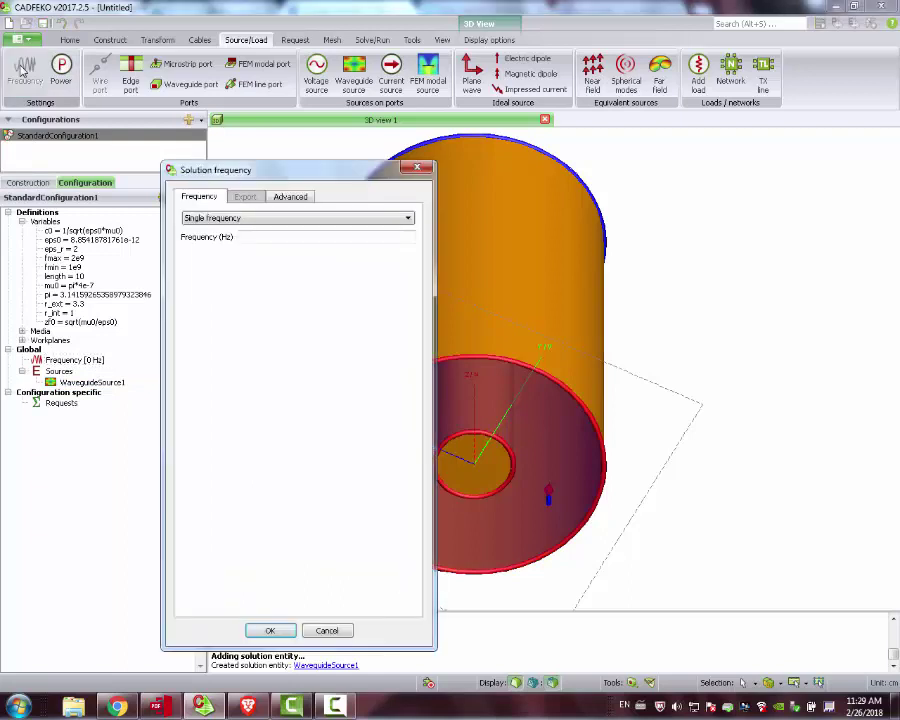
{"action": "left_click", "coordinate": [232, 218]}
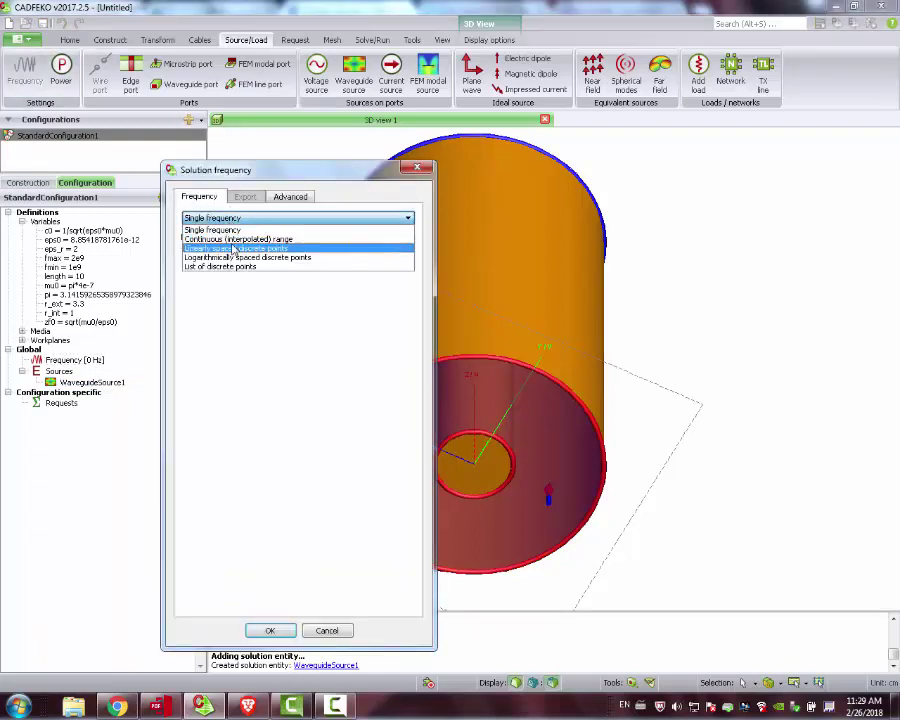
{"action": "left_click", "coordinate": [236, 249]}
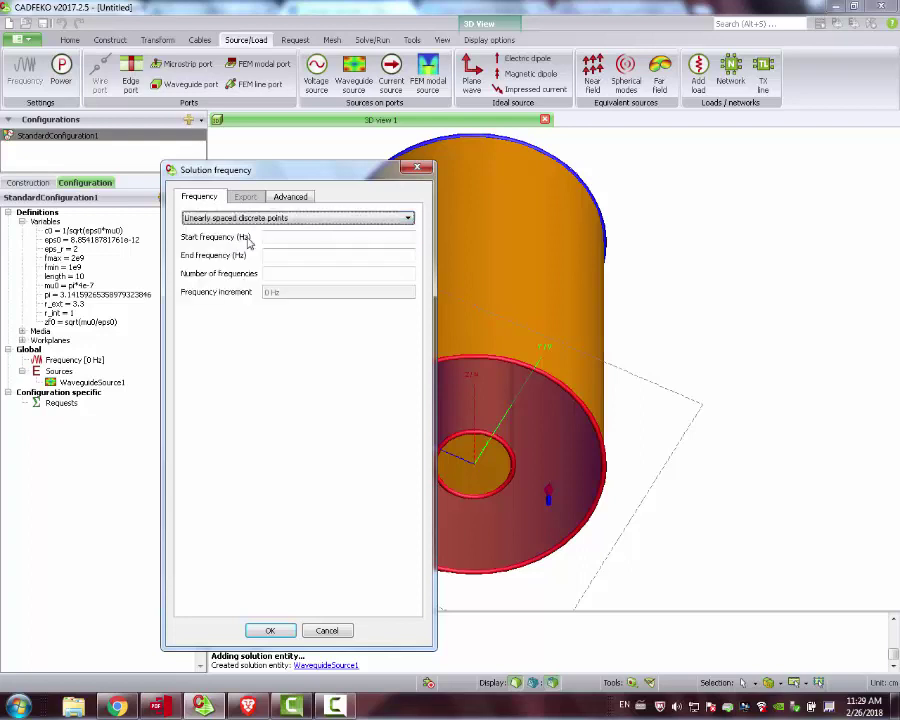
{"action": "left_click", "coordinate": [273, 235]}
{"action": "type", "text": "fm"}
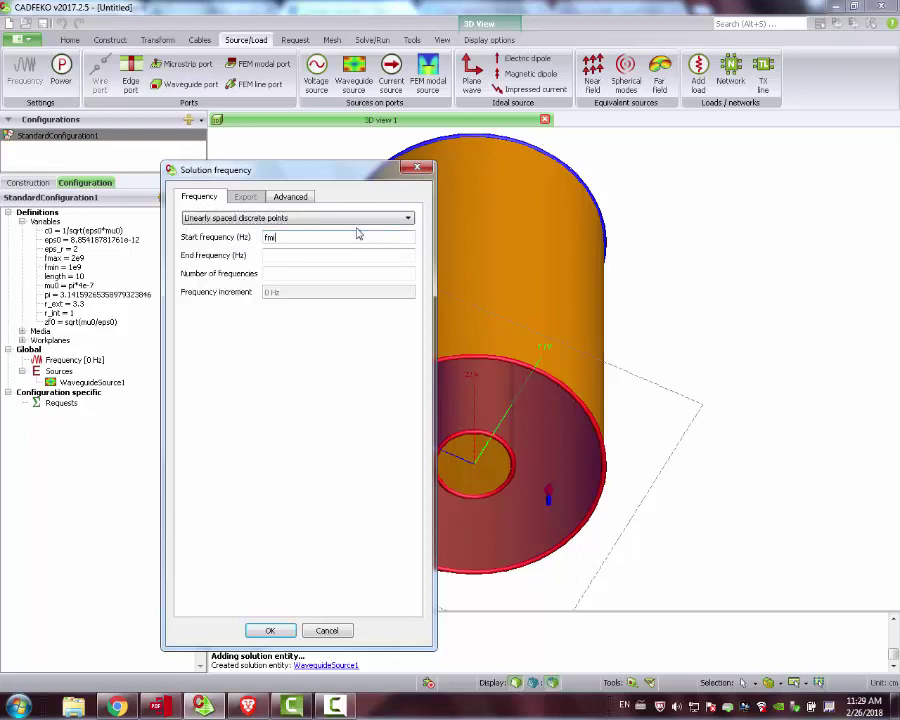
{"action": "type", "text": "in"}
{"action": "key", "text": "Tab"}
{"action": "type", "text": "fmax"}
{"action": "key", "text": "Tab"}
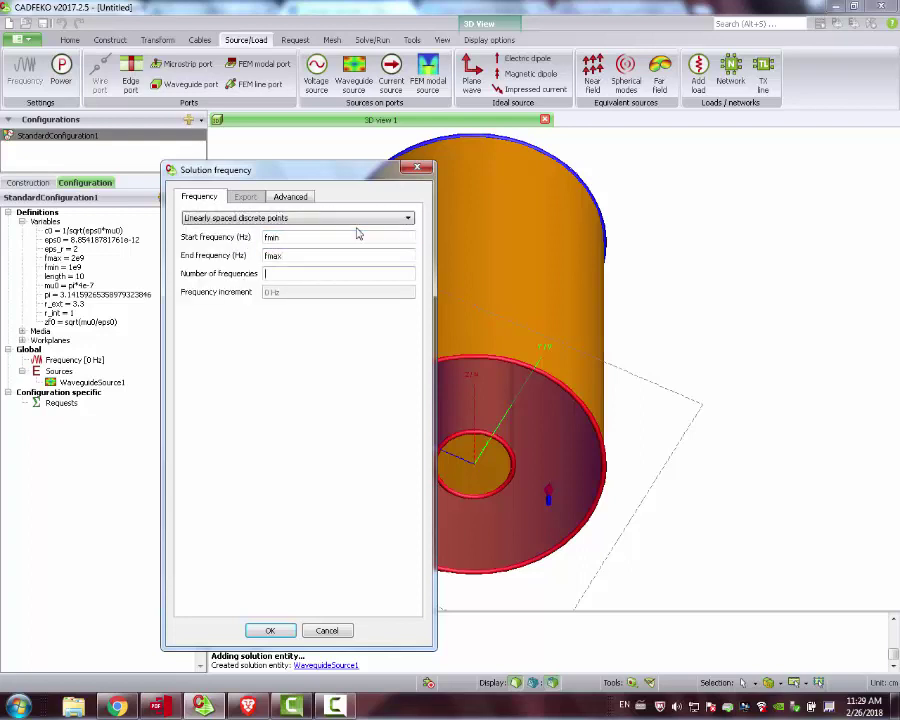
{"action": "type", "text": "11"}
{"action": "left_click", "coordinate": [271, 631]}
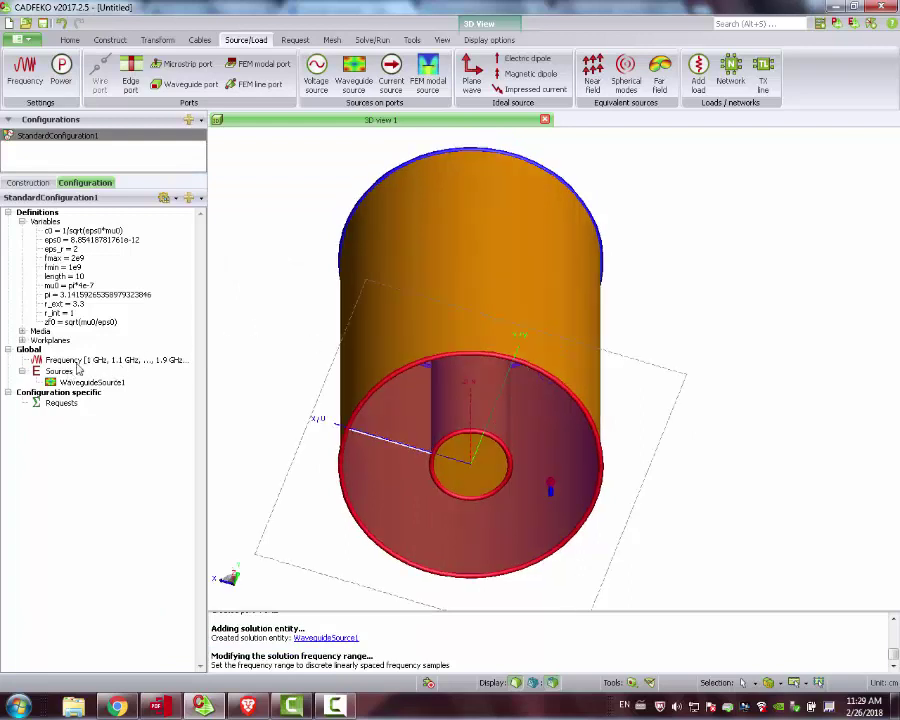
Start a Cartesian near-field request with start coordinates U 0, V -2*r_ext and N 0
{"action": "left_click", "coordinate": [295, 40]}
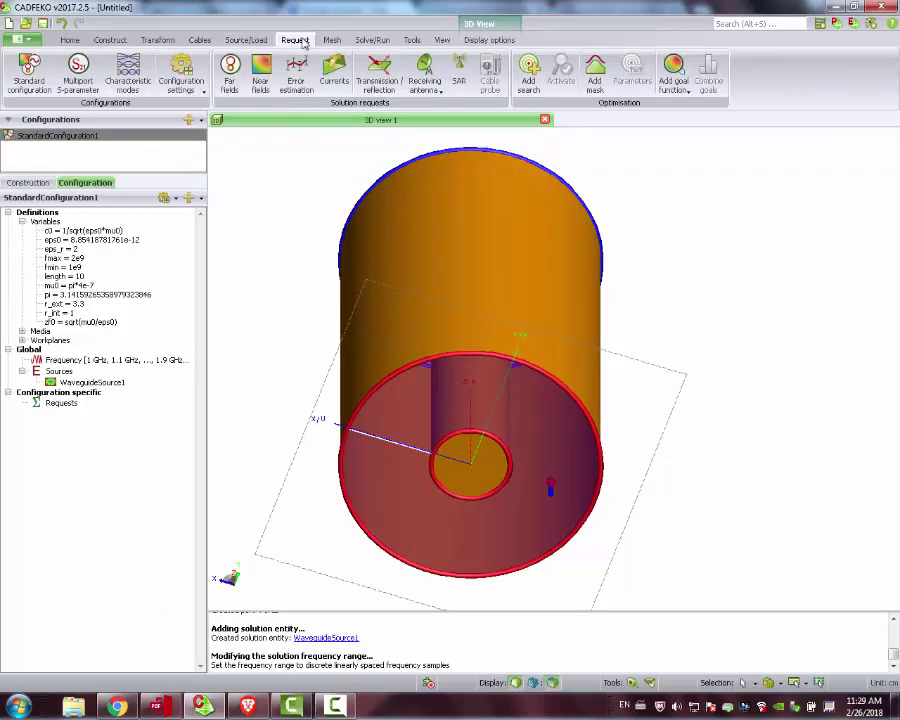
{"action": "left_click", "coordinate": [261, 72]}
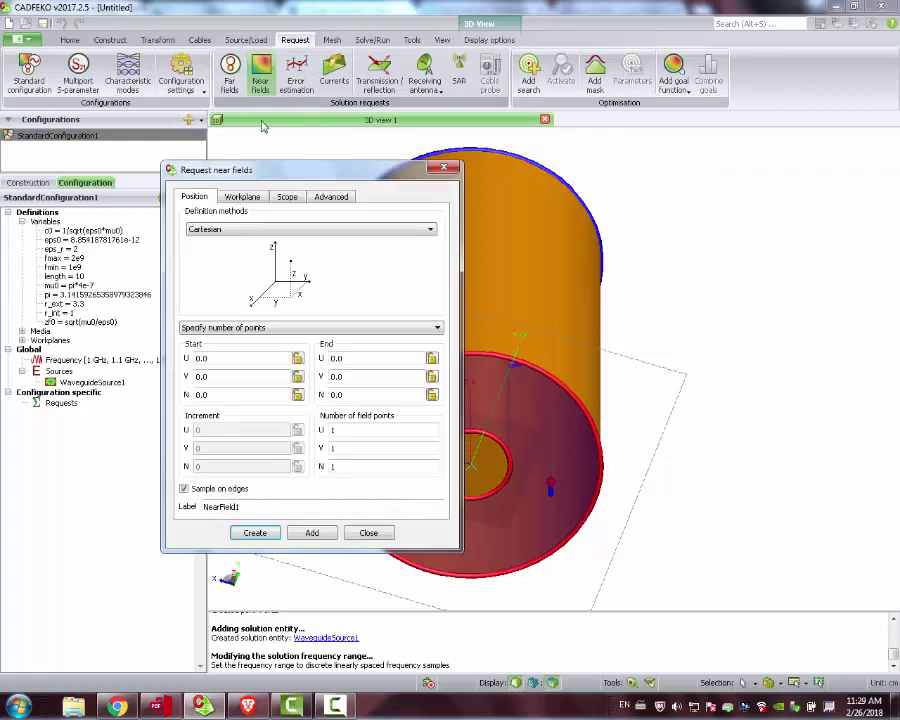
{"action": "left_click", "coordinate": [206, 357]}
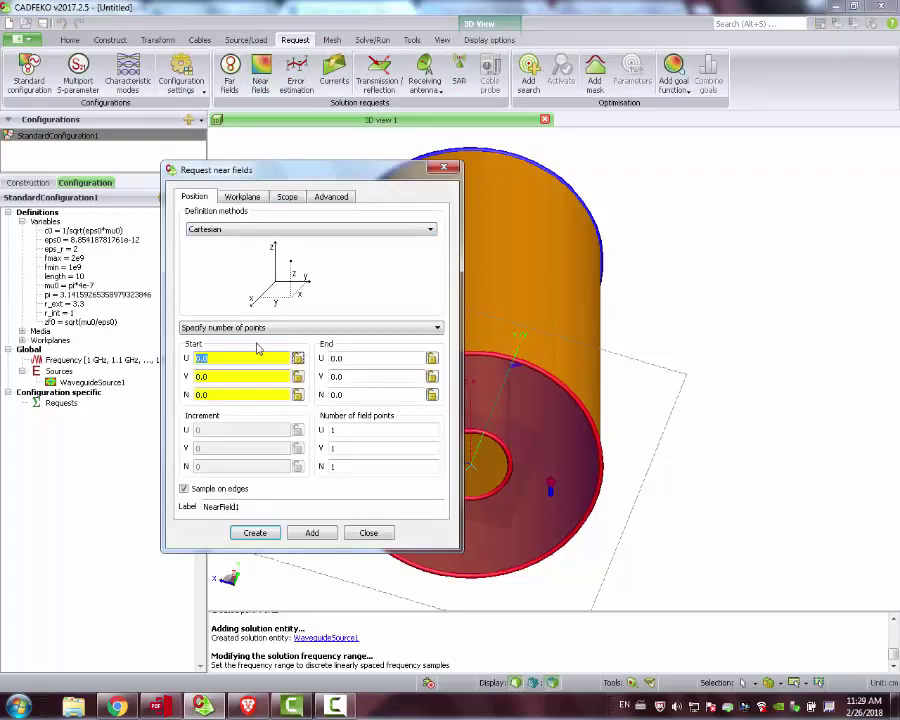
{"action": "type", "text": "0"}
{"action": "key", "text": "Tab"}
{"action": "key", "text": "Tab"}
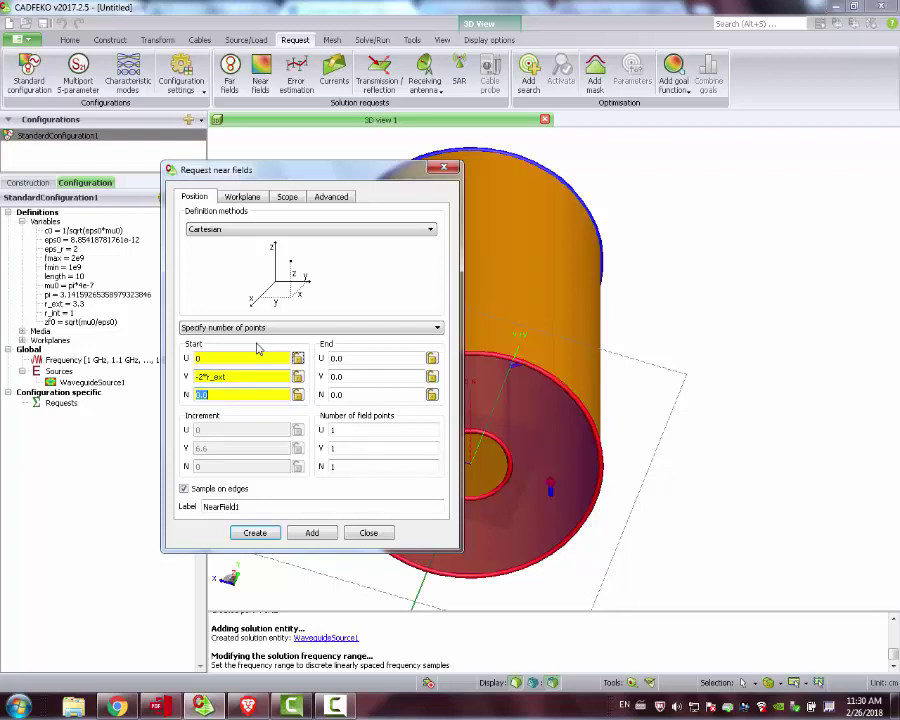
{"action": "key", "text": "Tab"}
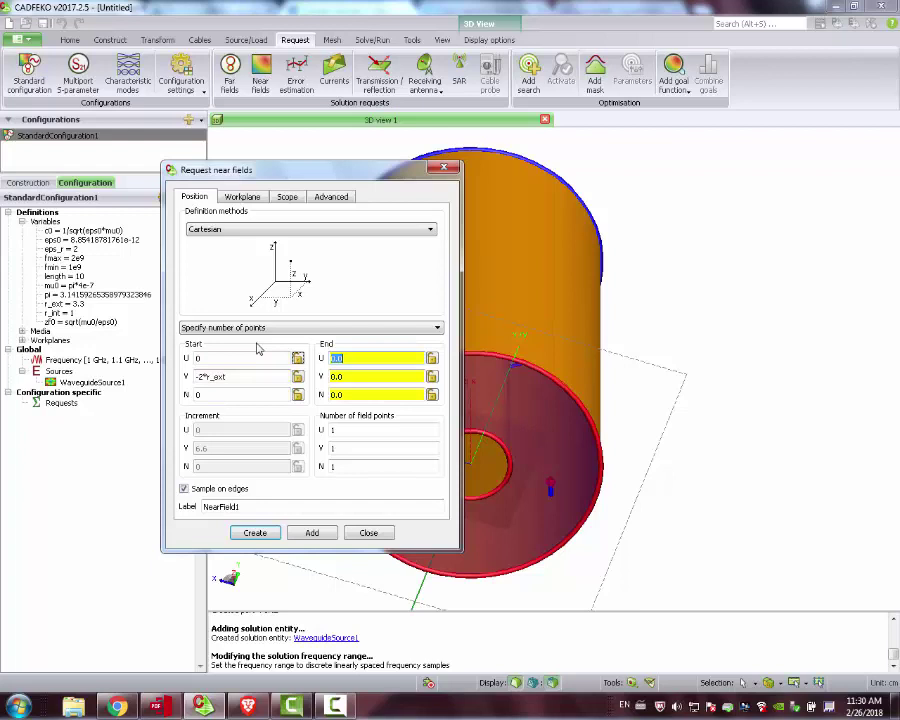
Set the near-field request's end coordinates to U 0, V 2*r_ext and N 2*length
{"action": "key", "text": "Tab"}
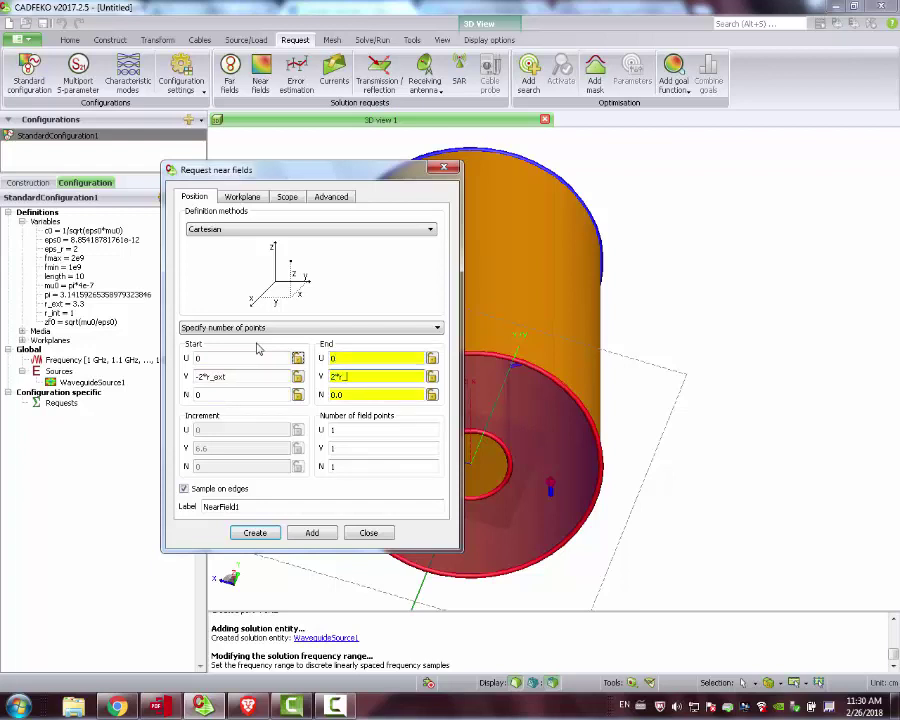
{"action": "key", "text": "Tab"}
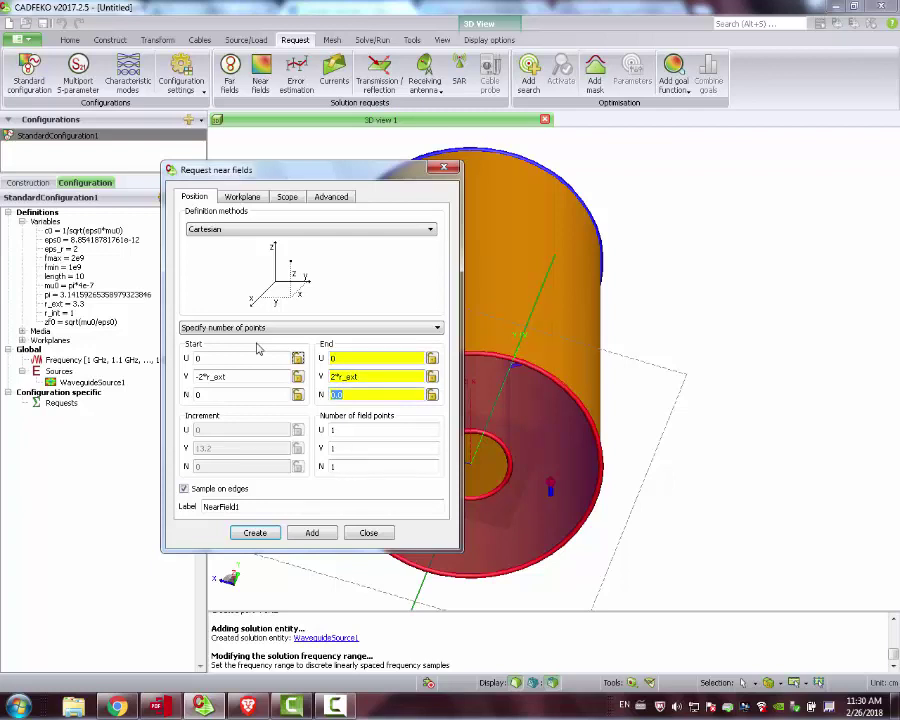
{"action": "type", "text": "2*"}
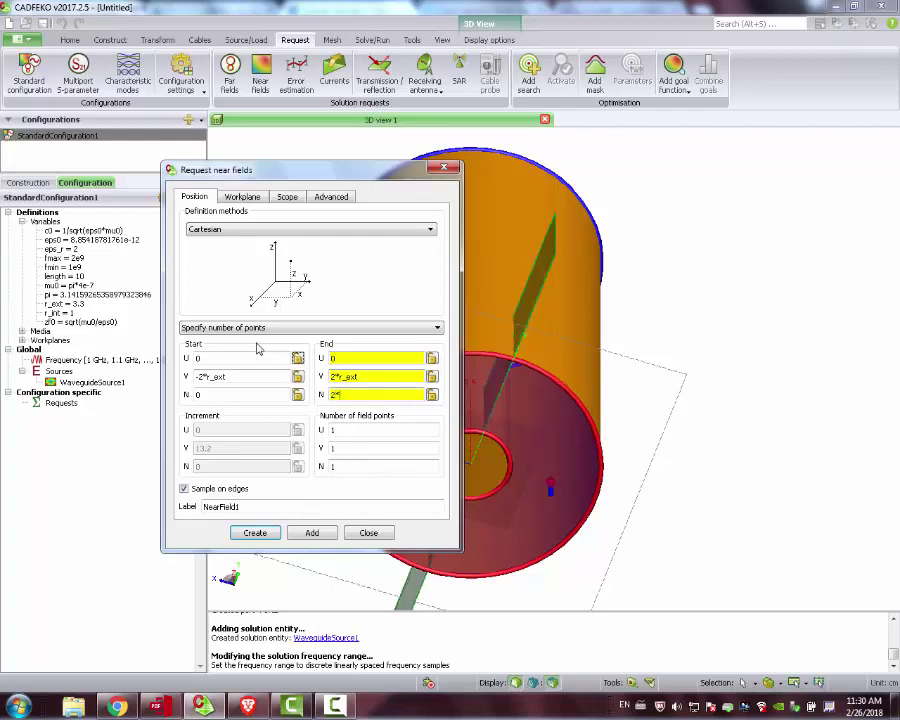
{"action": "type", "text": "length"}
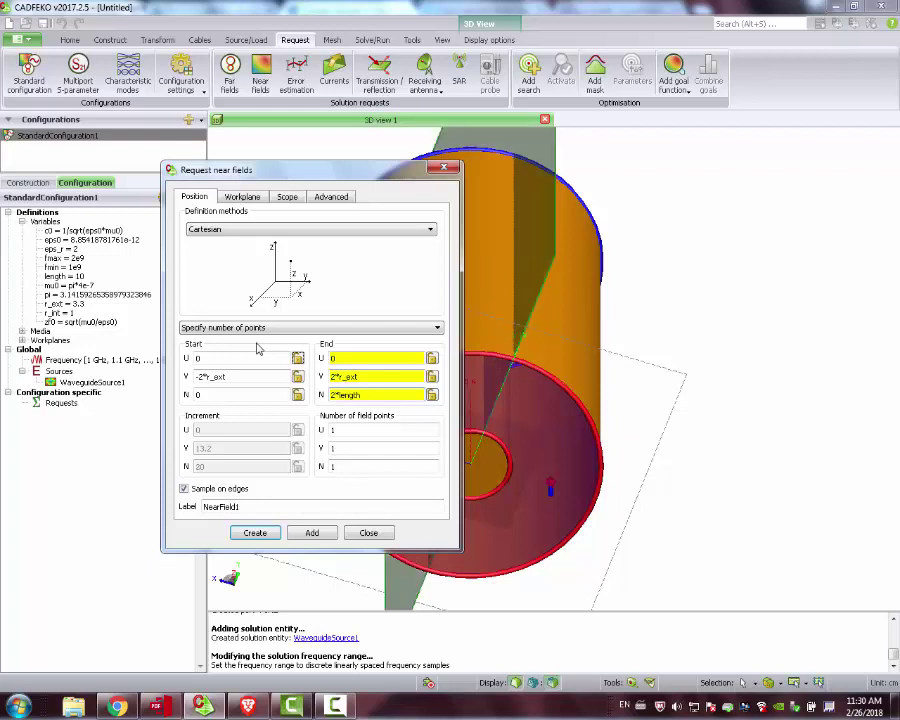
Set the near-field request's start N coordinate to -2*length
{"action": "left_click_drag", "start_coordinate": [368, 396], "coordinate": [322, 396]}
{"action": "double_click", "coordinate": [232, 395]}
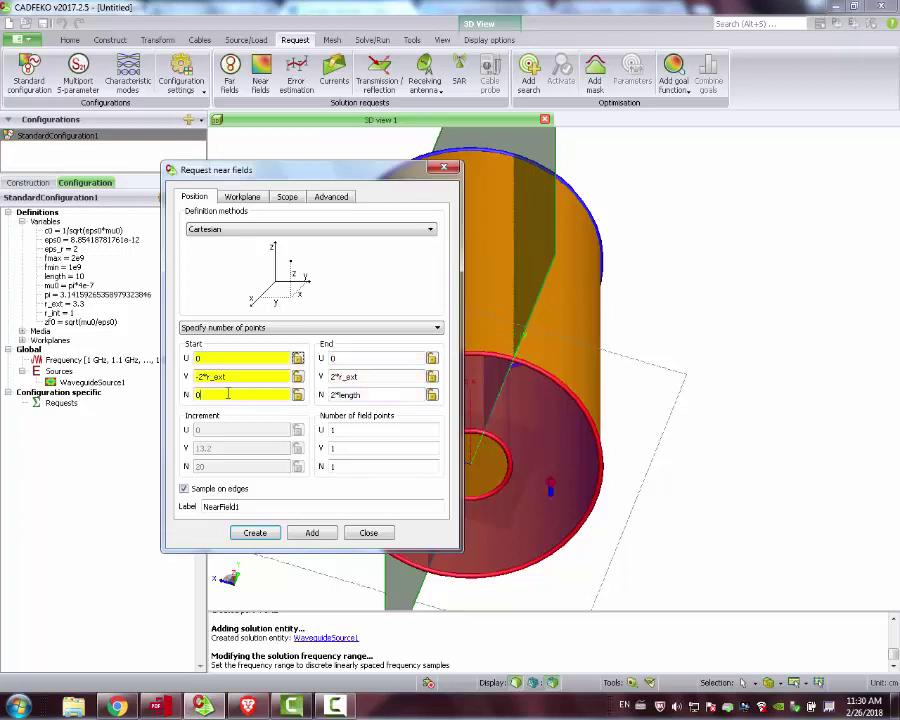
{"action": "type", "text": "2*length"}
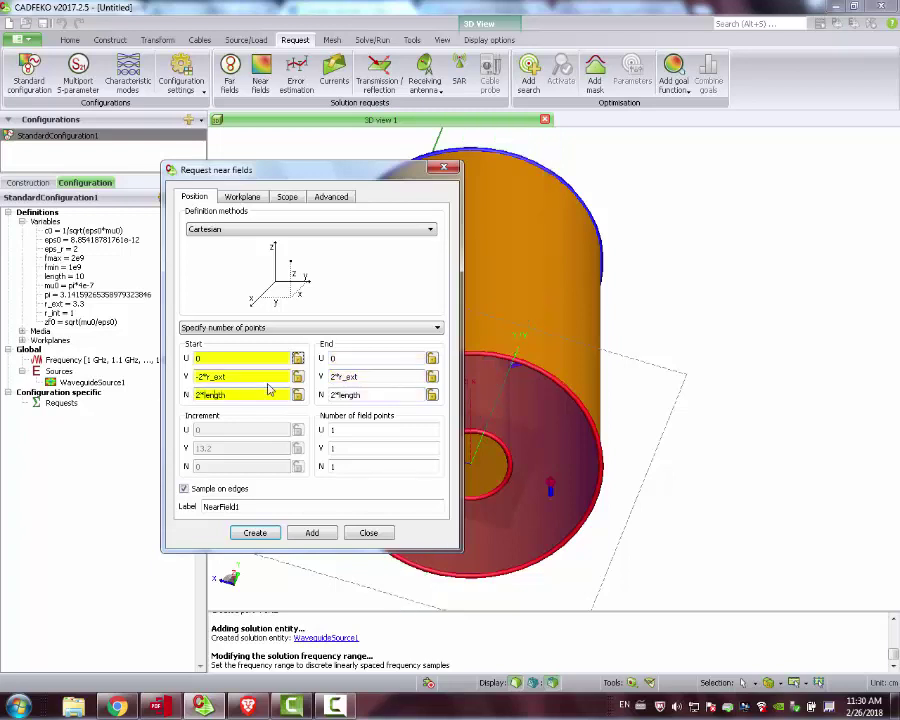
{"action": "key", "text": "Home"}
{"action": "type", "text": "-"}
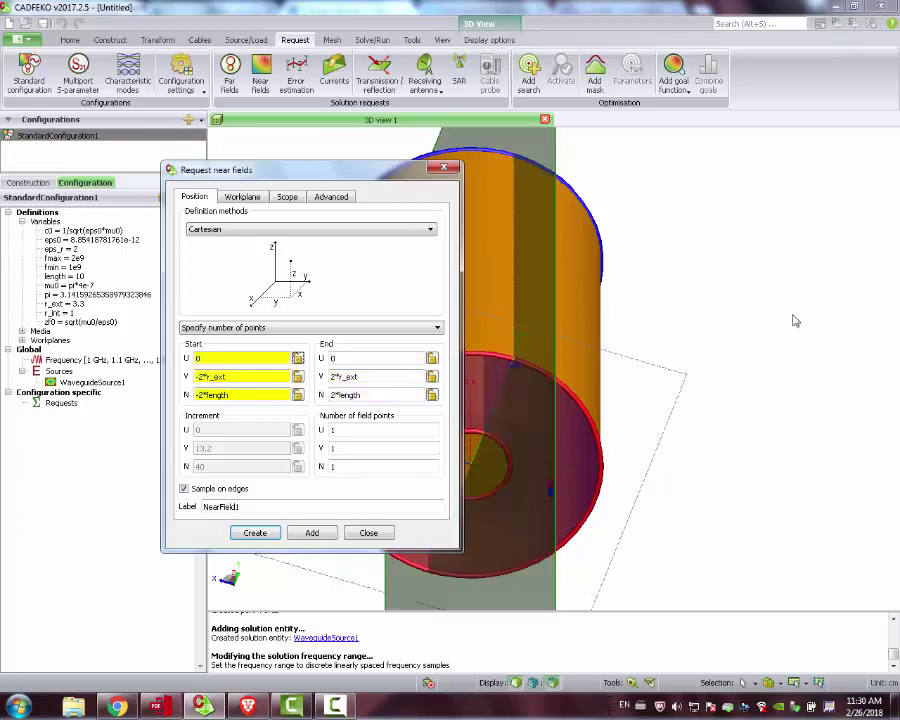
Set the near-field request's start N coordinate to -length and check the request plane around the cable
{"action": "scroll", "coordinate": [615, 275], "scroll_direction": "down", "scroll_amount": 3}
{"action": "left_click_drag", "start_coordinate": [615, 275], "coordinate": [772, 340]}
{"action": "scroll", "coordinate": [772, 340], "scroll_direction": "down", "scroll_amount": 5}
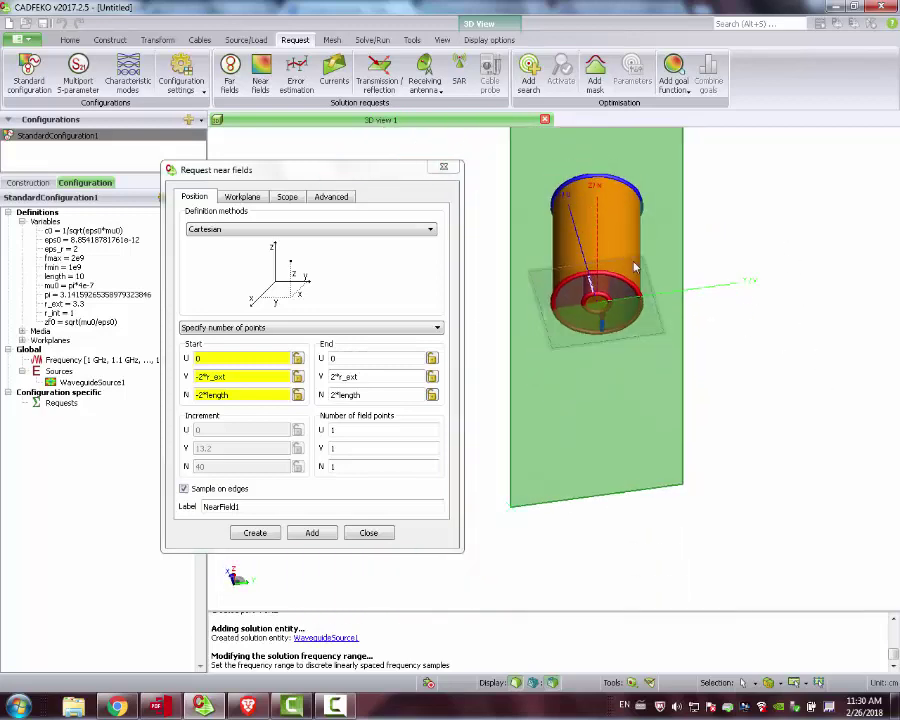
{"action": "scroll", "coordinate": [614, 250], "scroll_direction": "down", "scroll_amount": 1}
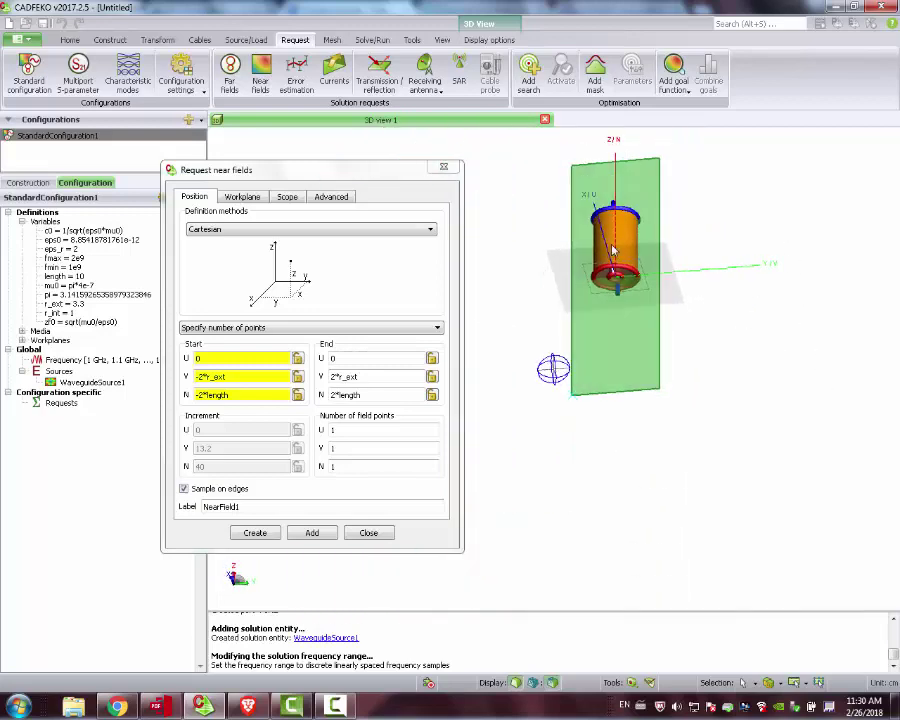
{"action": "left_click", "coordinate": [262, 394]}
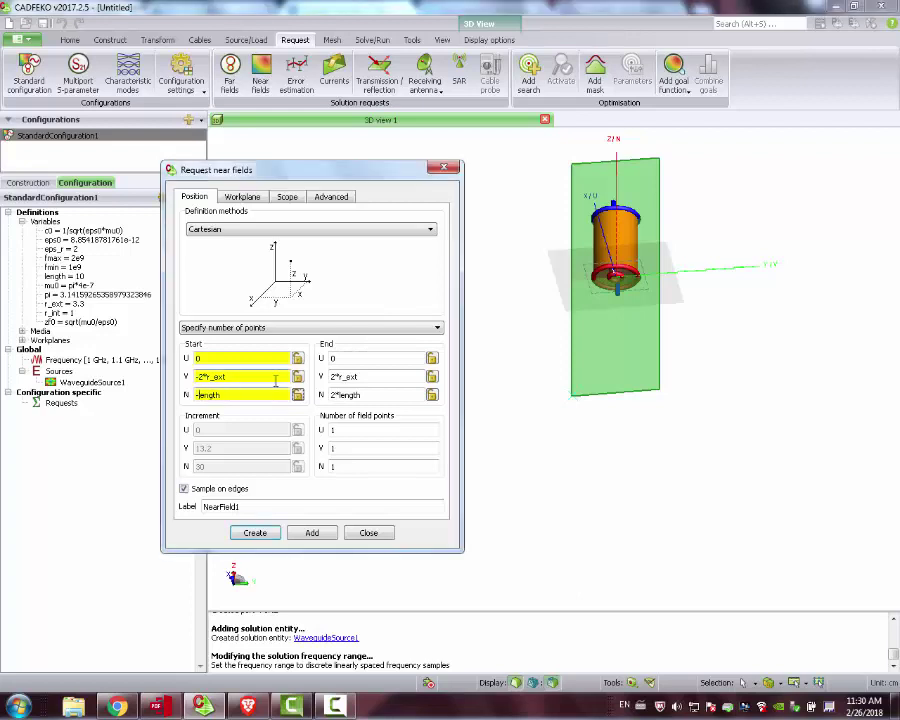
{"action": "left_click_drag", "start_coordinate": [818, 261], "coordinate": [616, 300]}
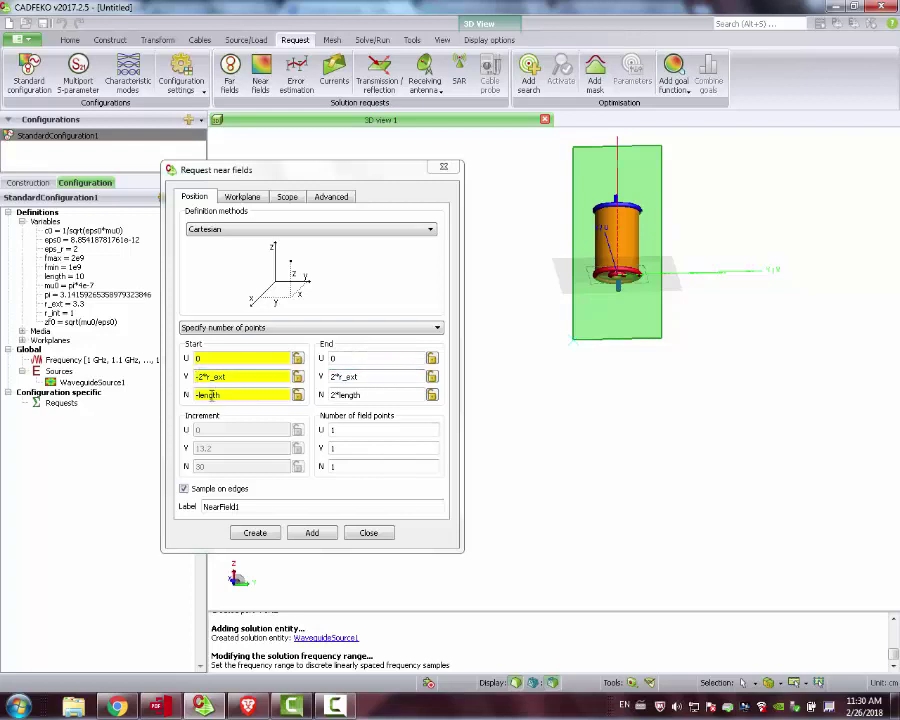
Set the number of field points to 21 along V and 21 along N, and add the near-field request
{"action": "double_click", "coordinate": [351, 447]}
{"action": "type", "text": "21"}
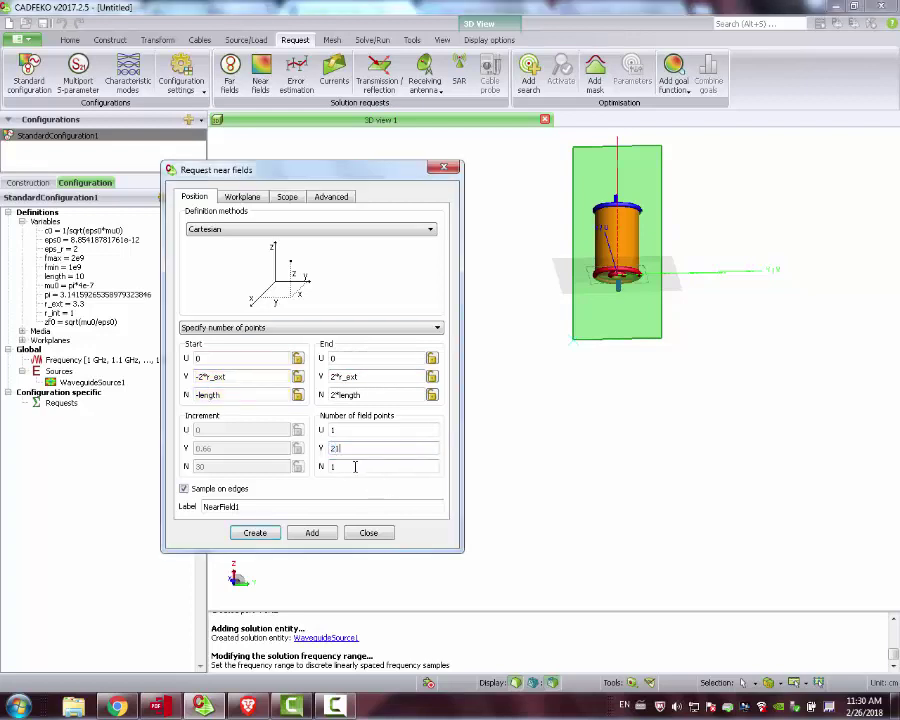
{"action": "double_click", "coordinate": [362, 465]}
{"action": "type", "text": "21"}
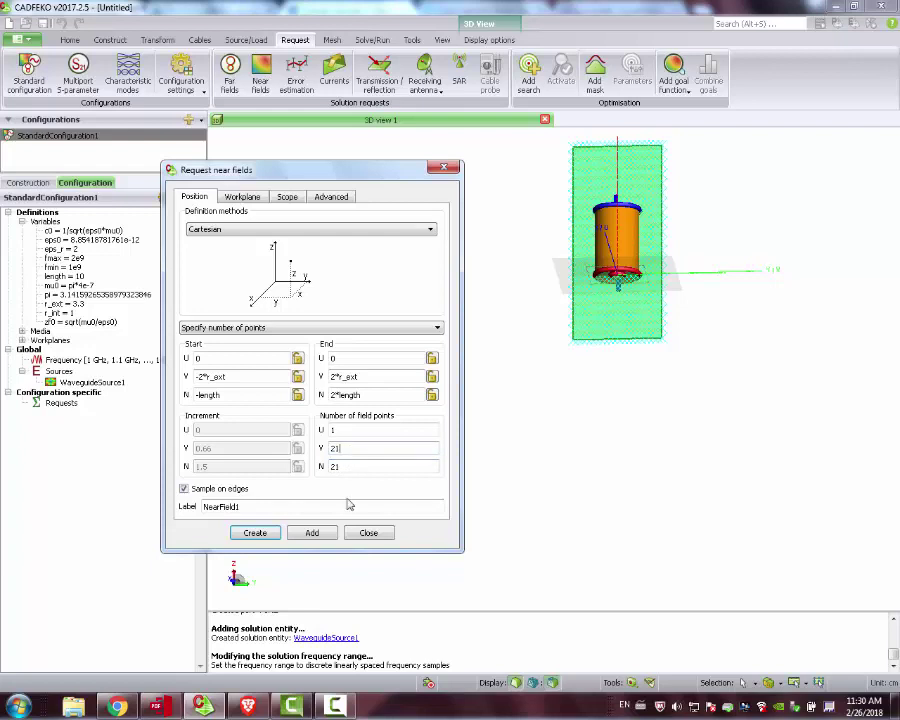
{"action": "left_click", "coordinate": [306, 534]}
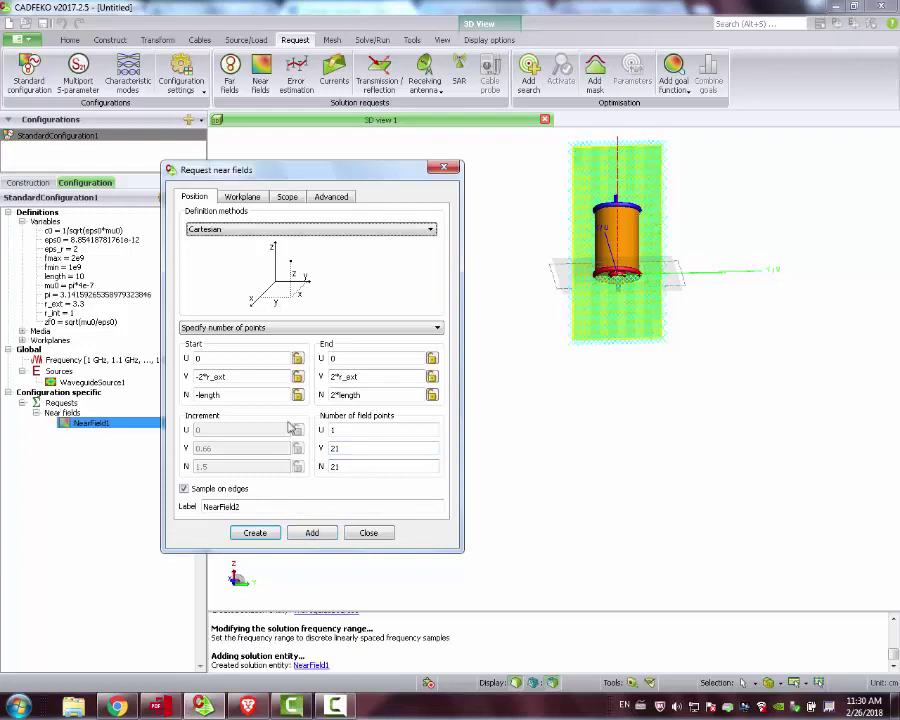
Set the second near-field request's start coordinates to U -r_ext, V -r_ext and N -length/2
{"action": "left_click_drag", "start_coordinate": [578, 430], "coordinate": [617, 258]}
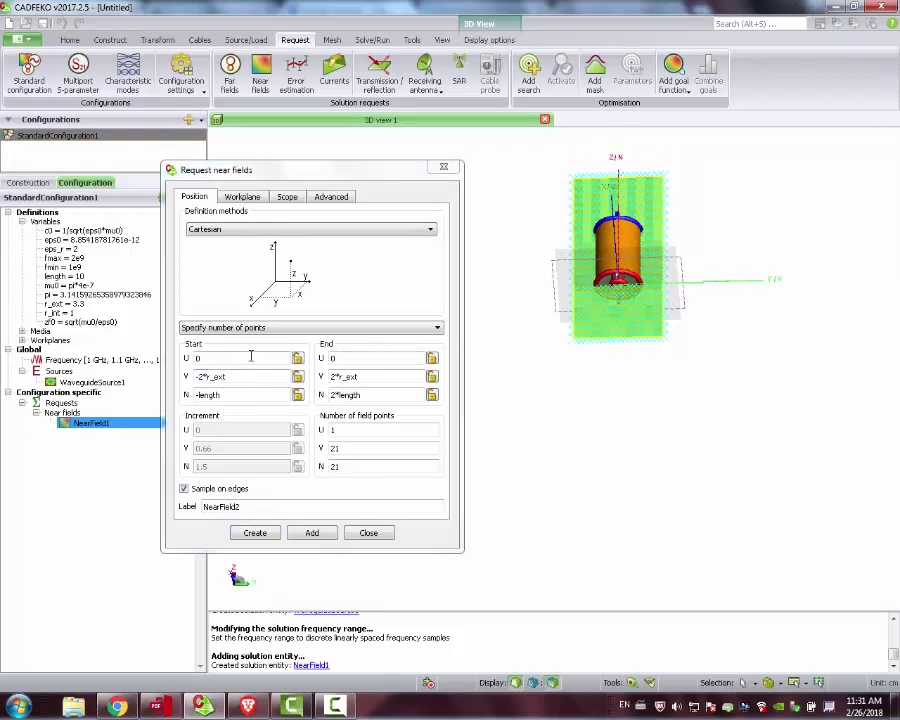
{"action": "left_click", "coordinate": [219, 359]}
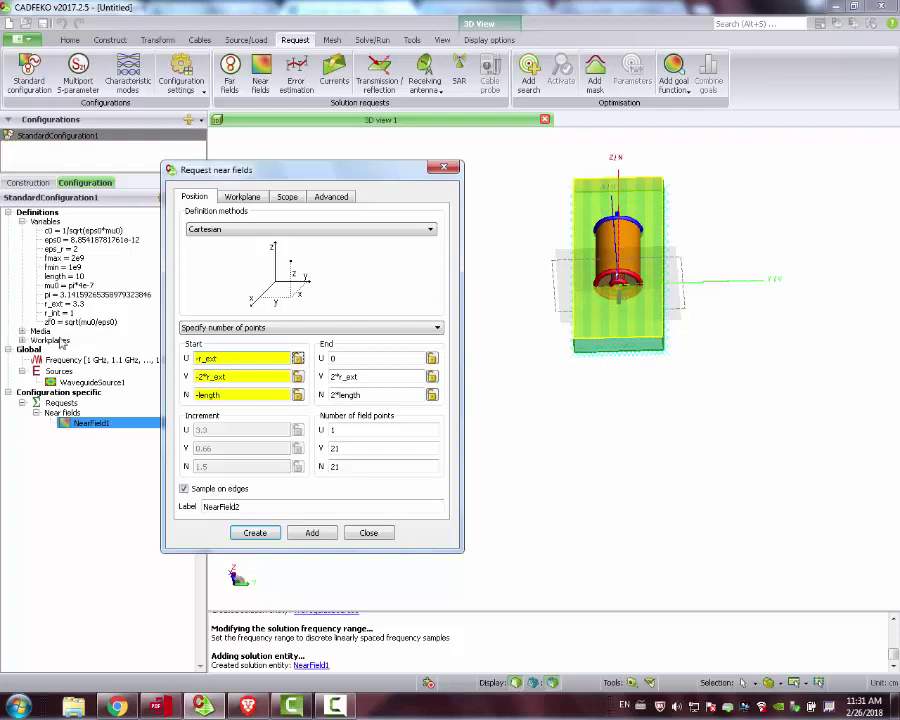
{"action": "left_click_drag", "start_coordinate": [238, 354], "coordinate": [183, 353]}
{"action": "key", "text": "ctrl+c"}
{"action": "left_click_drag", "start_coordinate": [237, 376], "coordinate": [192, 376]}
{"action": "key", "text": "ctrl+v"}
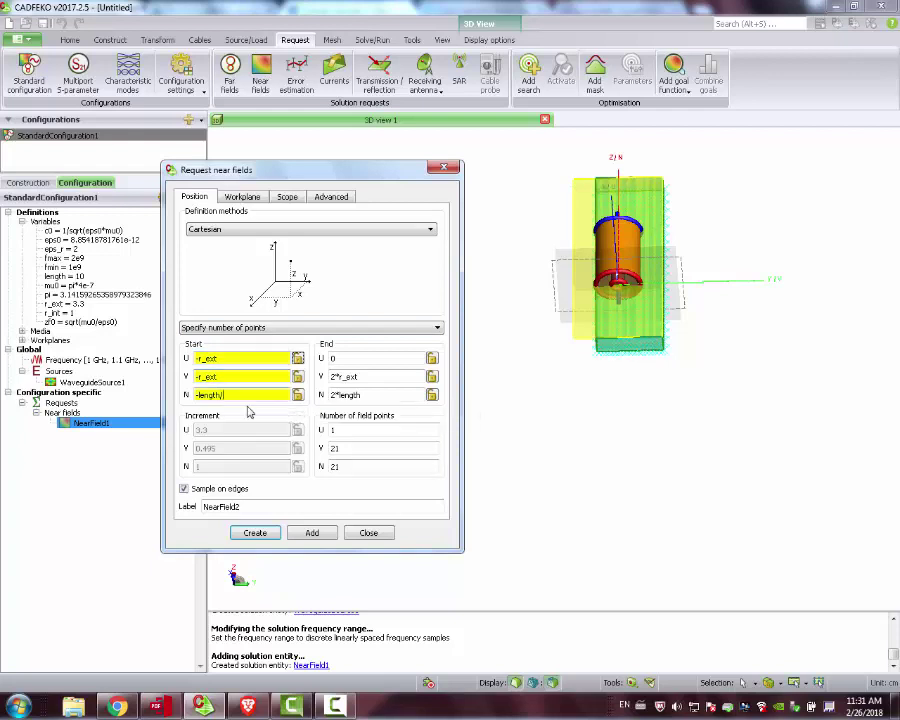
{"action": "type", "text": "2"}
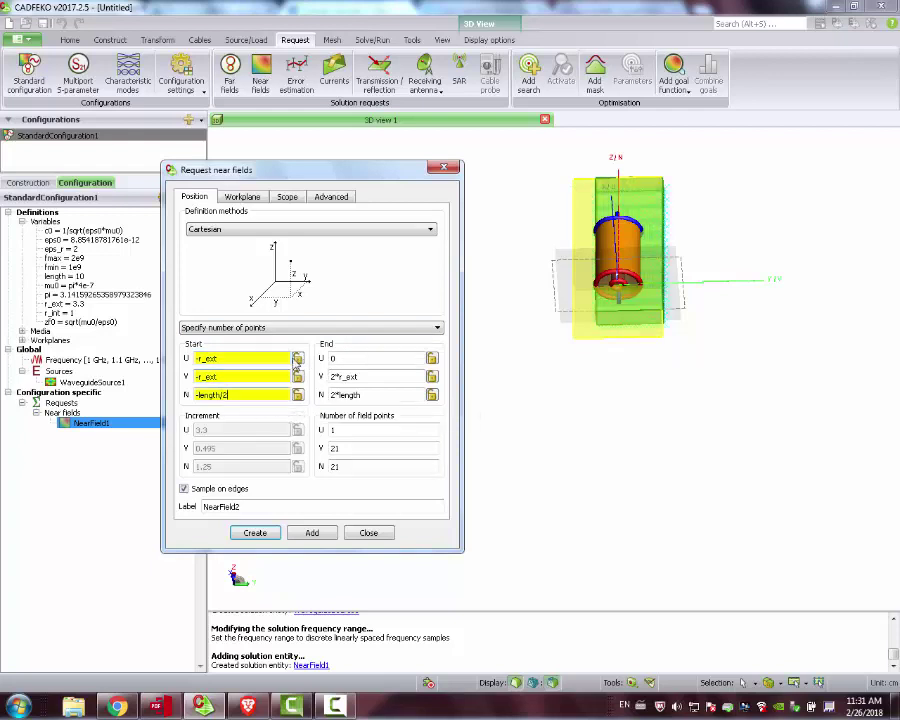
{"action": "key", "text": "Tab"}
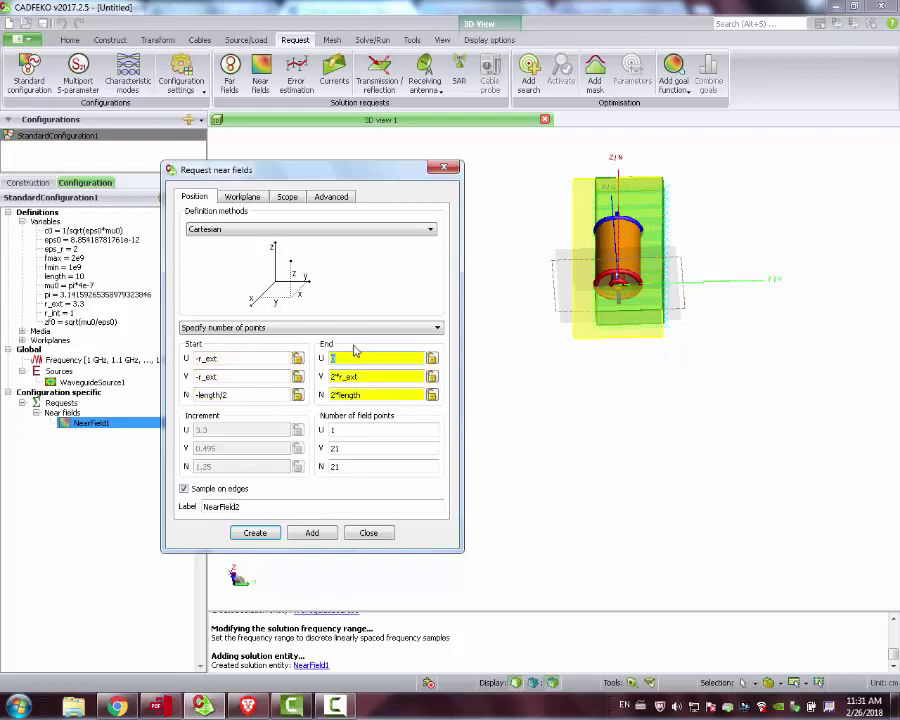
Set the second near-field request's end coordinates to U r_ext, V r_ext and N length/2
{"action": "type", "text": "r_ext"}
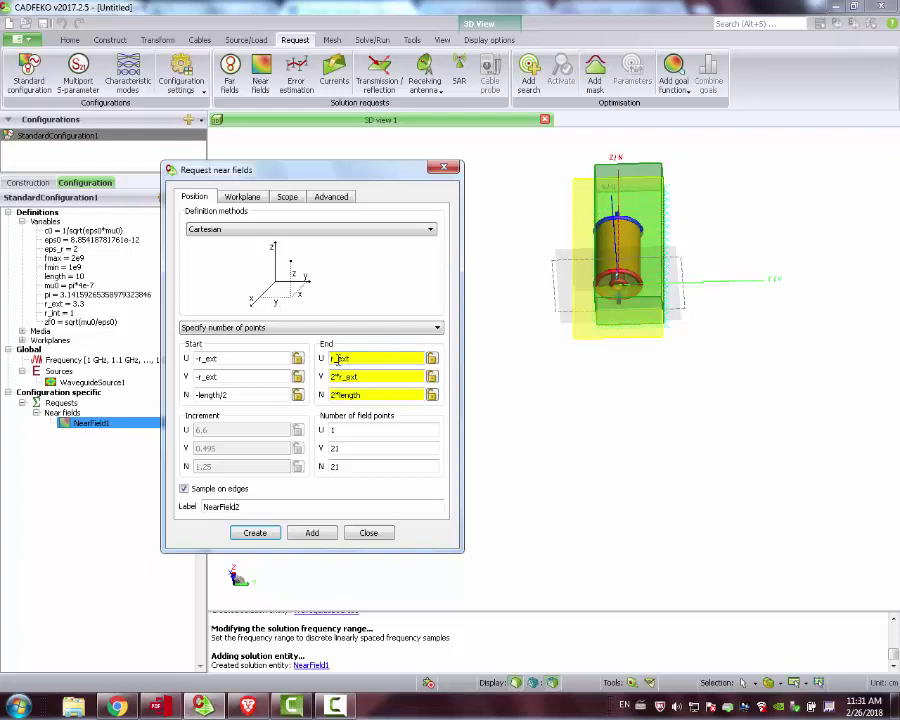
{"action": "key", "text": "shift+End"}
{"action": "key", "text": "Tab"}
{"action": "type", "text": "r_ext"}
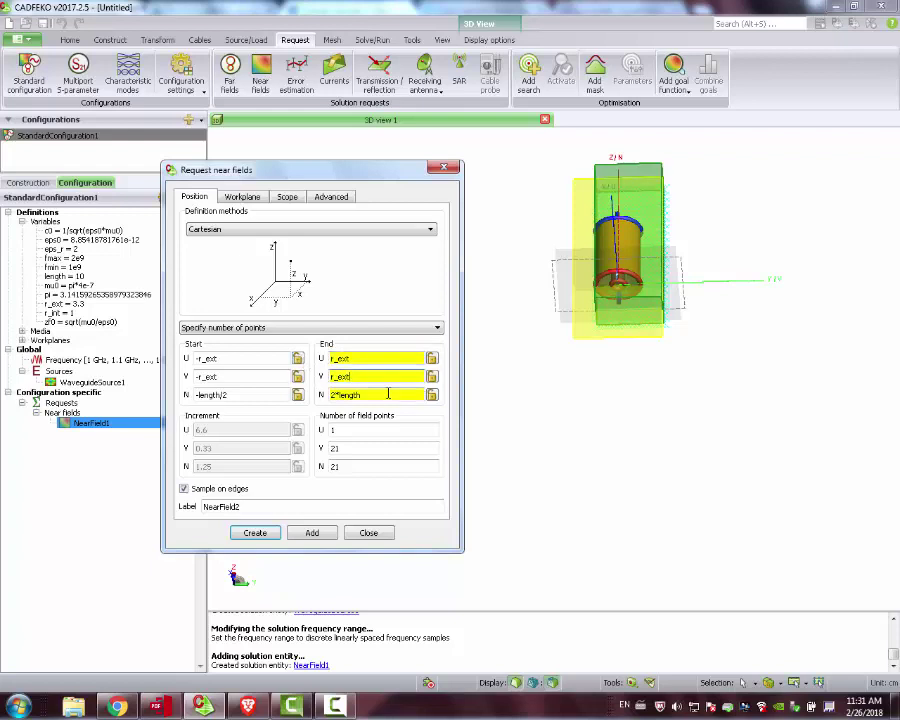
{"action": "left_click", "coordinate": [388, 394]}
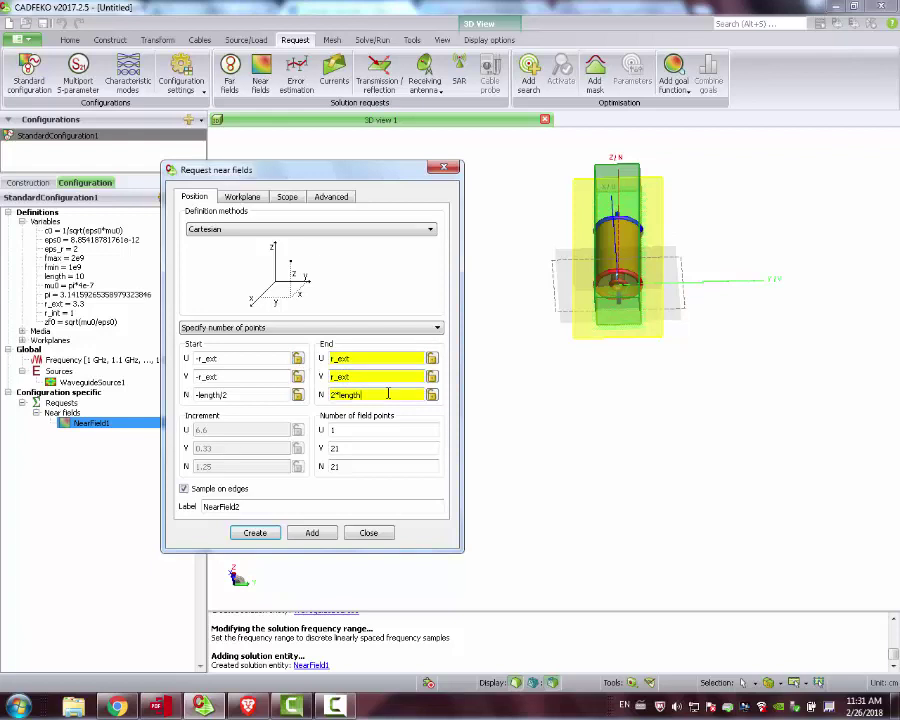
{"action": "left_click_drag", "start_coordinate": [253, 395], "coordinate": [195, 396]}
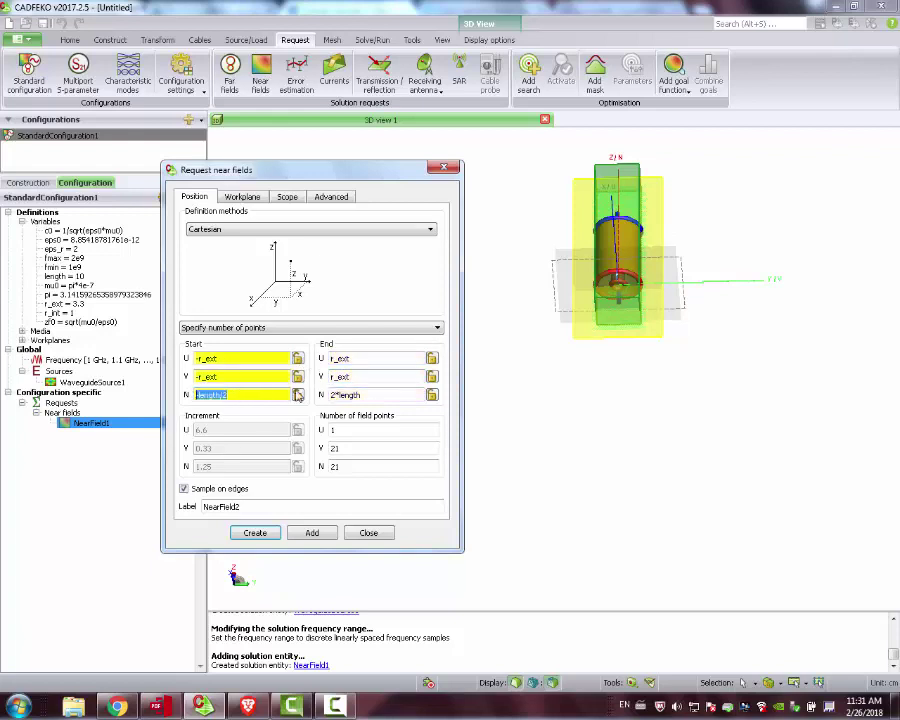
{"action": "key", "text": "ctrl+c"}
{"action": "triple_click", "coordinate": [405, 395]}
{"action": "key", "text": "ctrl+v"}
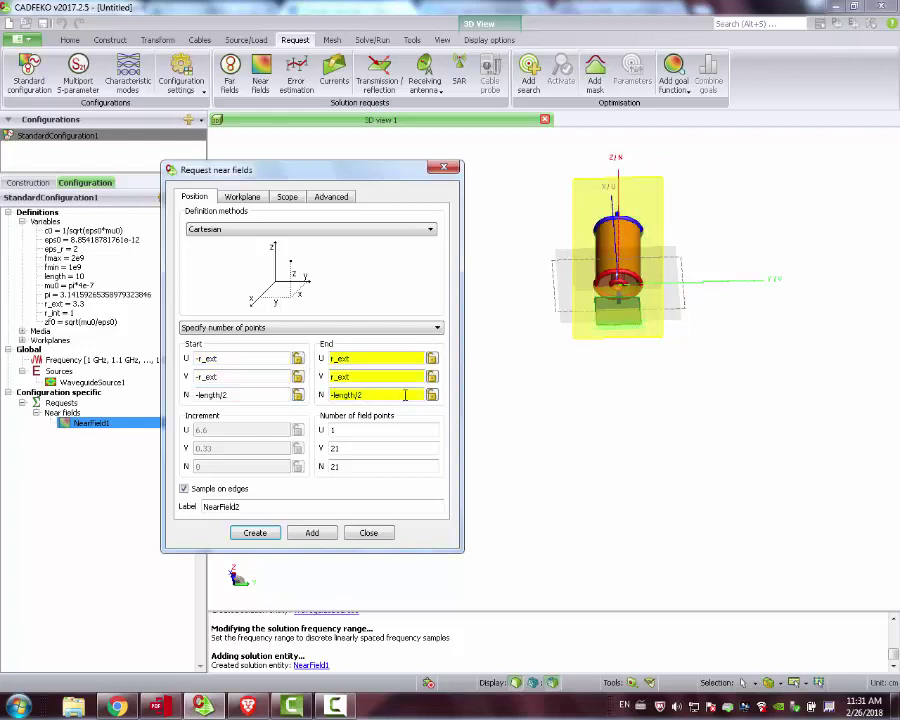
{"action": "type", "text": "2"}
{"action": "key", "text": "BackSpace"}
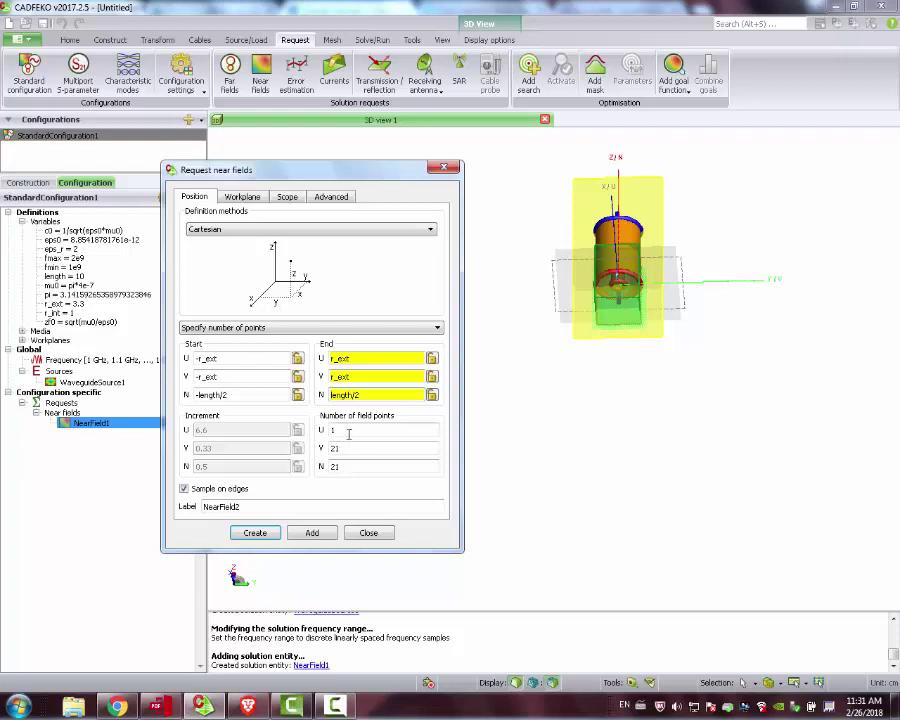
Set the request's start N coordinate to length/2 and check the cross-sectional request plane on the cable
{"action": "left_click_drag", "start_coordinate": [717, 315], "coordinate": [606, 274]}
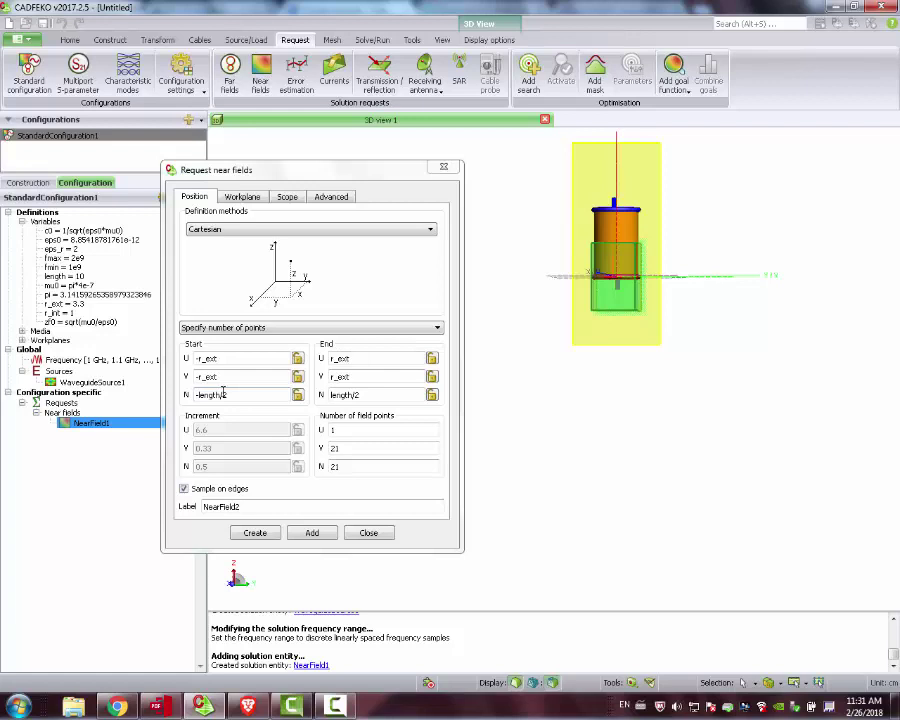
{"action": "left_click_drag", "start_coordinate": [470, 372], "coordinate": [377, 355]}
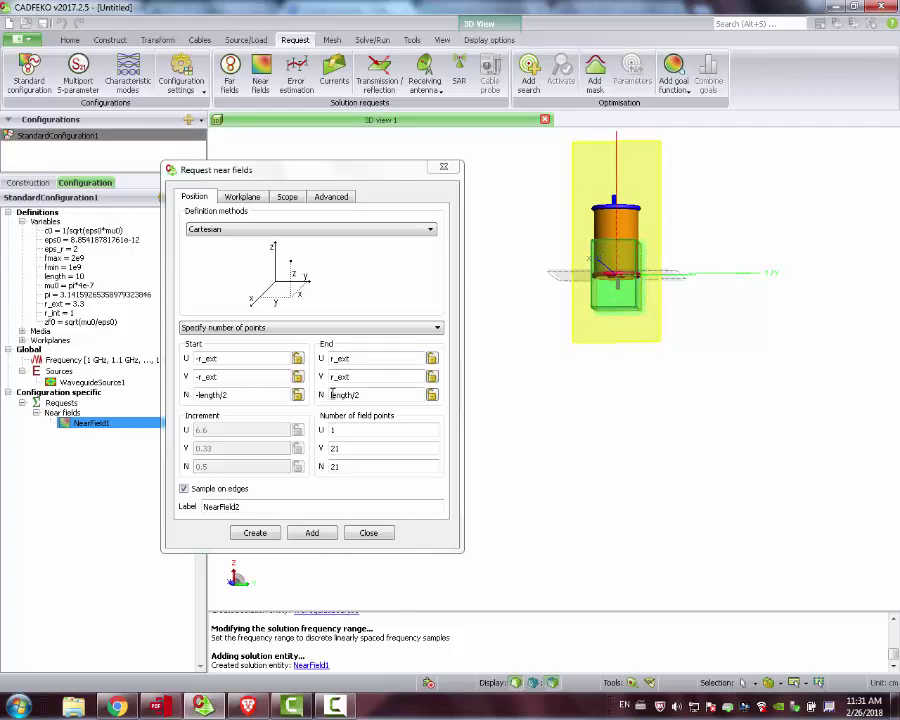
{"action": "left_click", "coordinate": [196, 395]}
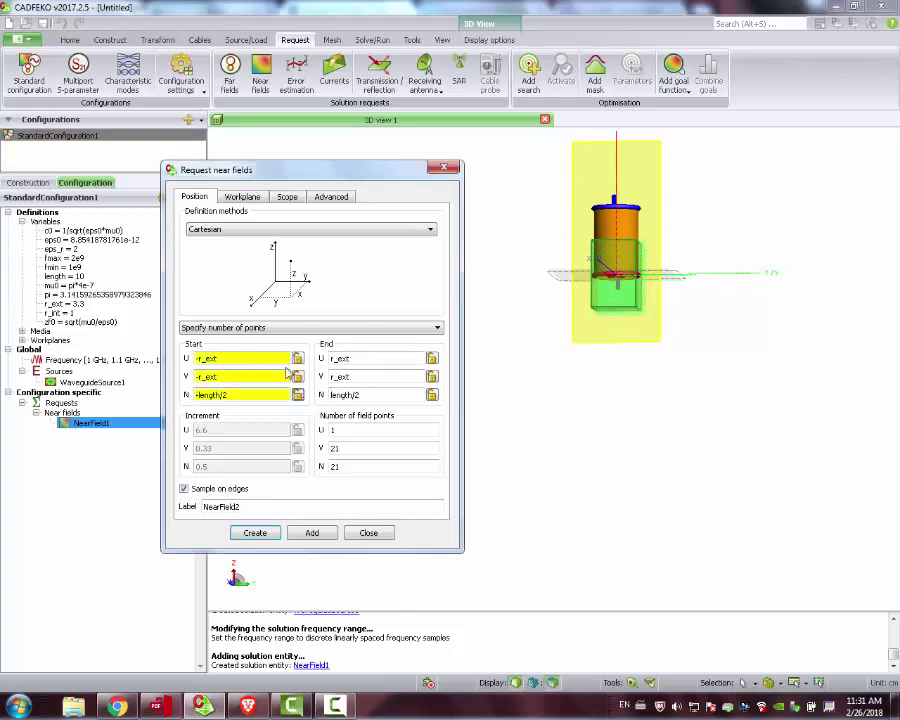
{"action": "key", "text": "Delete"}
{"action": "left_click_drag", "start_coordinate": [604, 400], "coordinate": [516, 313]}
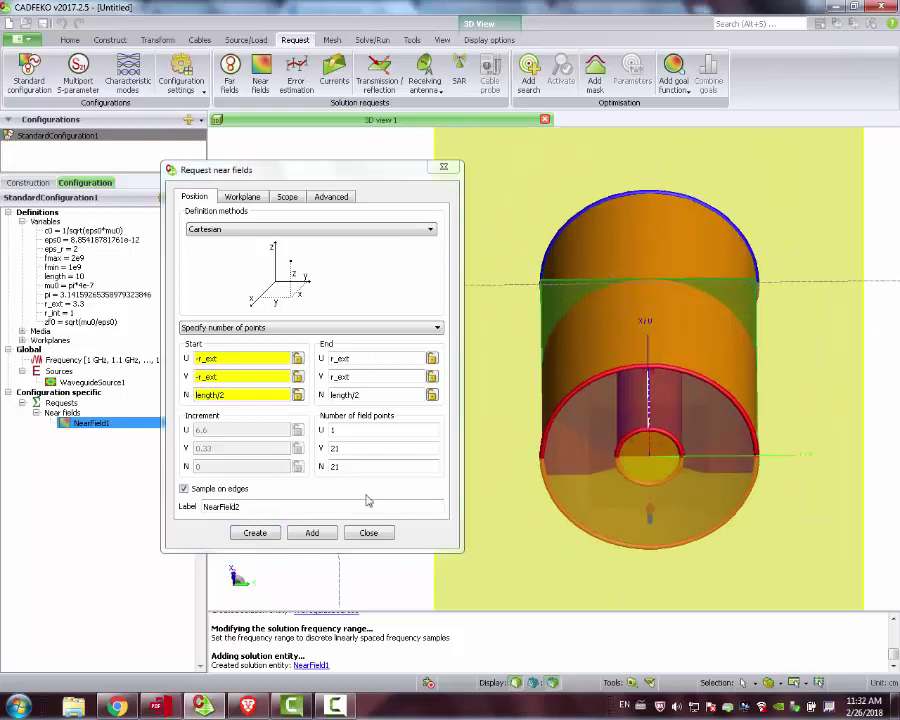
{"action": "left_click_drag", "start_coordinate": [557, 428], "coordinate": [498, 478]}
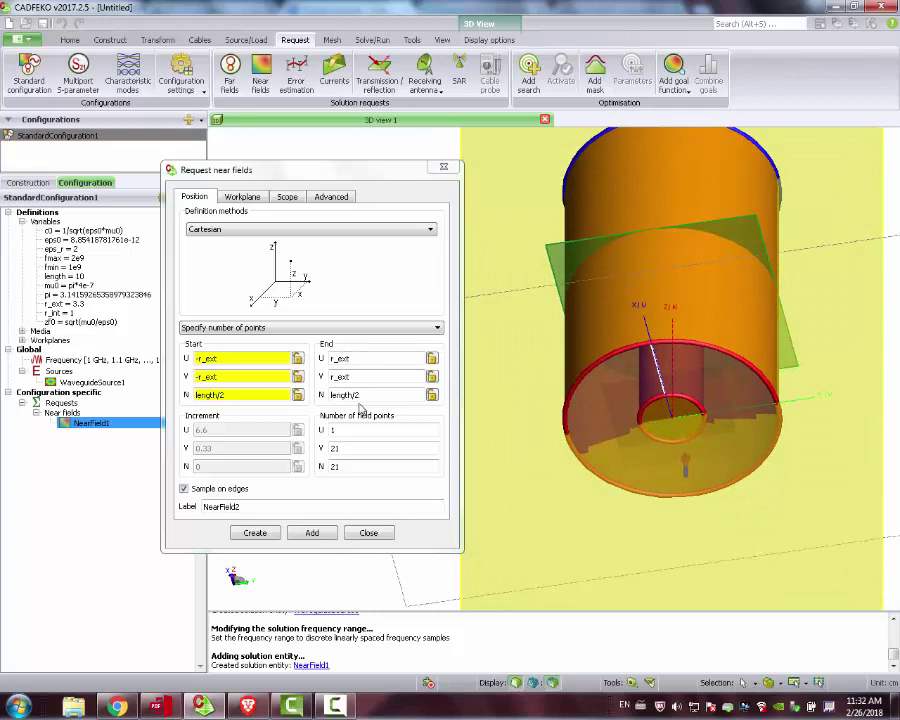
Set the number of field points to 21 along U and 1 along N, and create the near-field request
{"action": "double_click", "coordinate": [334, 466]}
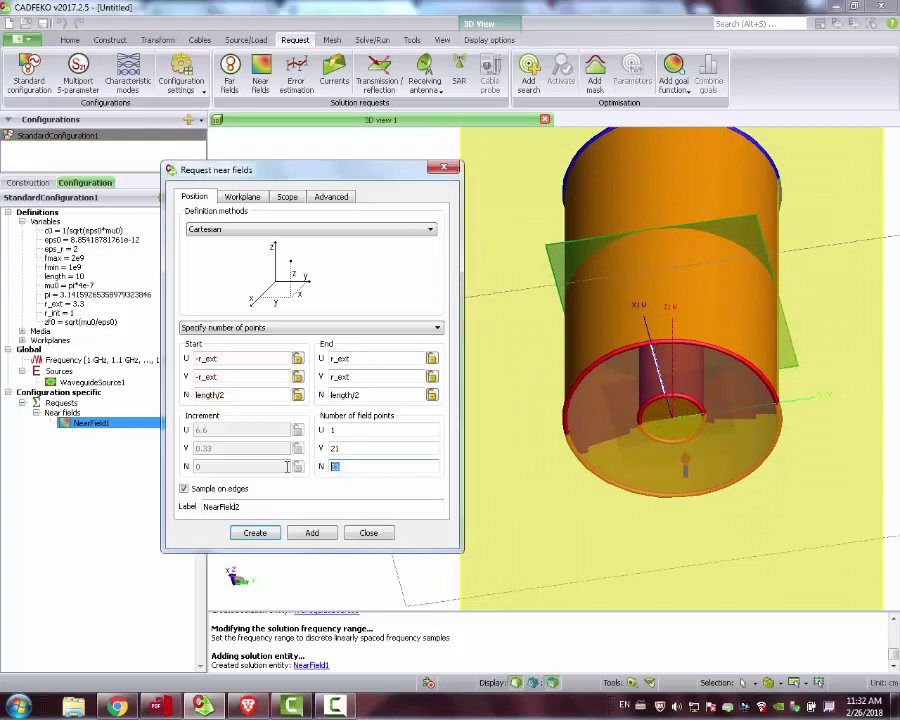
{"action": "double_click", "coordinate": [334, 430]}
{"action": "type", "text": "21"}
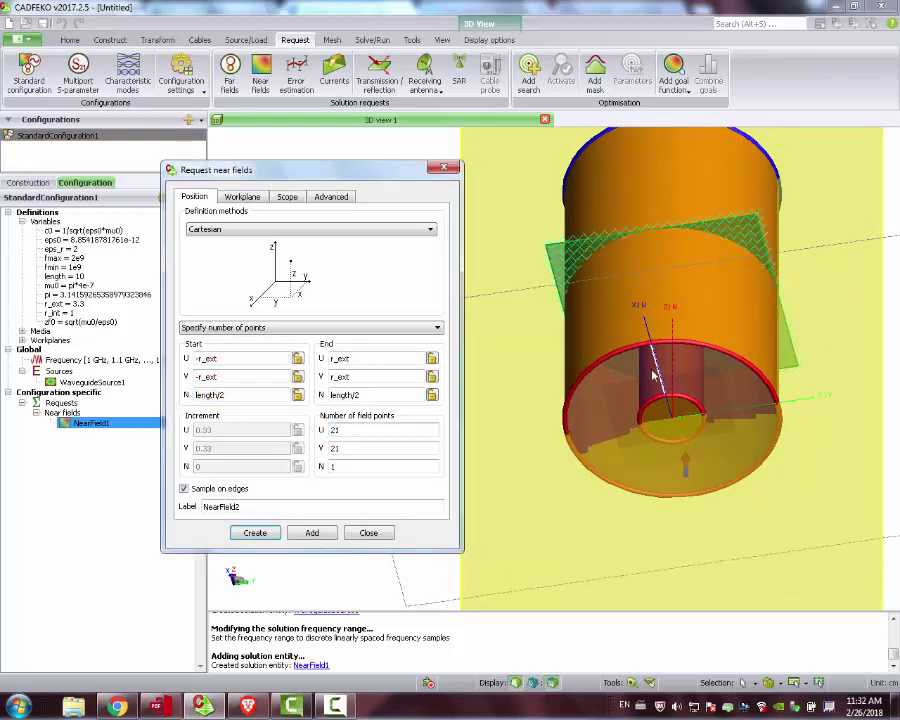
{"action": "left_click_drag", "start_coordinate": [470, 268], "coordinate": [538, 285]}
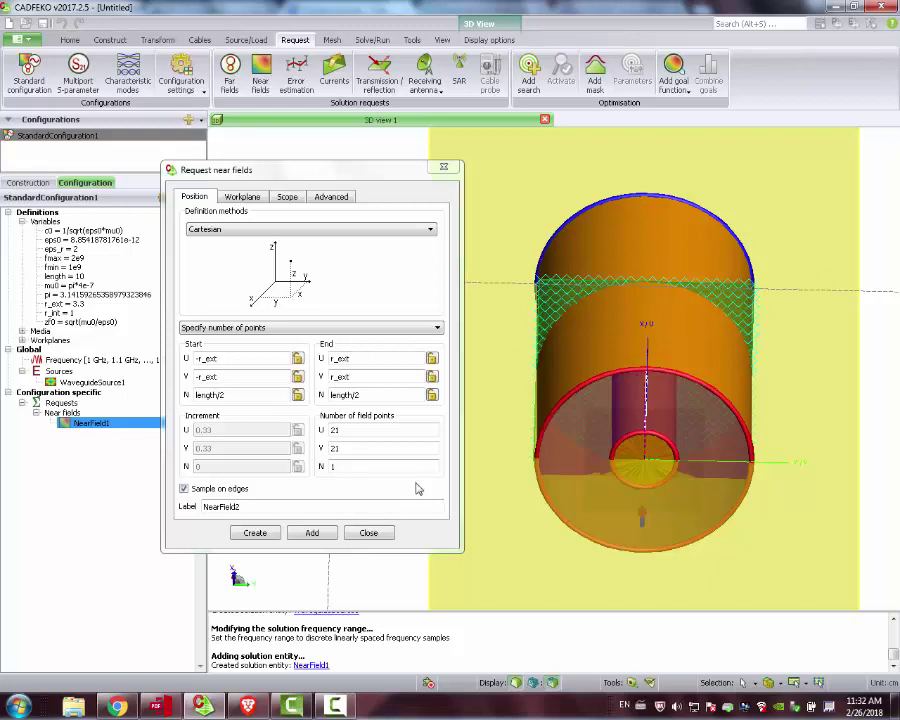
{"action": "left_click", "coordinate": [255, 533]}
{"action": "left_click_drag", "start_coordinate": [463, 389], "coordinate": [511, 341]}
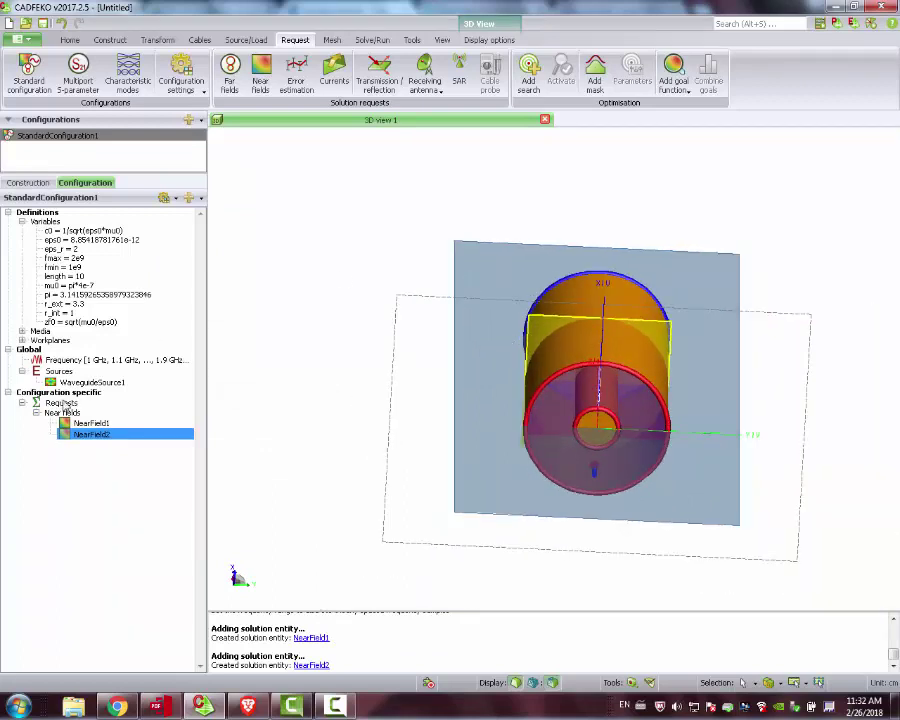
Review the frequency setting, the waveguide source and the two ports on the cable model
{"action": "left_click", "coordinate": [75, 384]}
{"action": "left_click", "coordinate": [92, 362]}
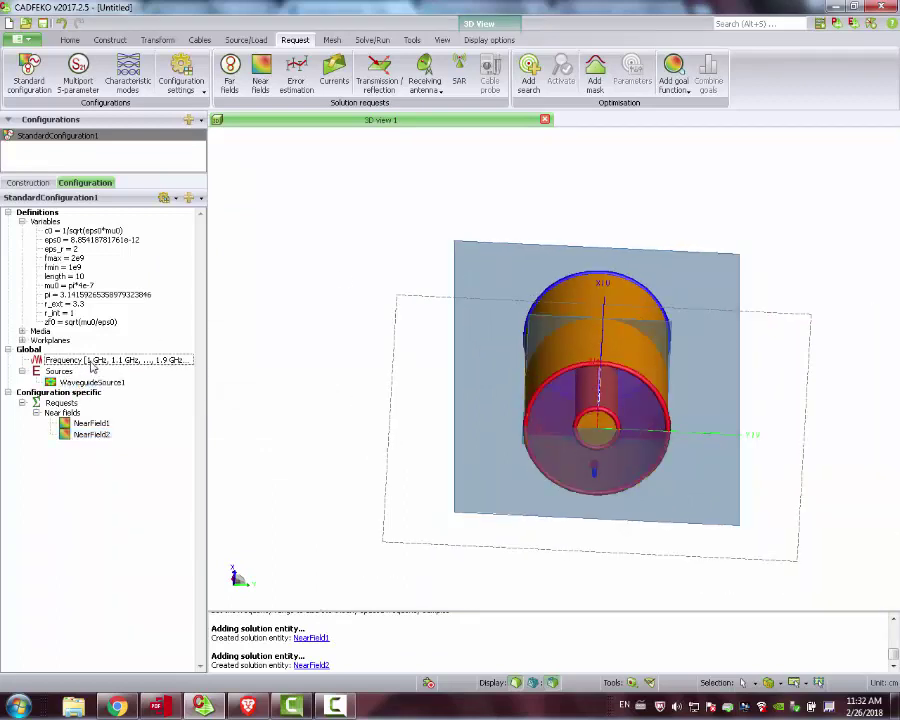
{"action": "left_click", "coordinate": [94, 384]}
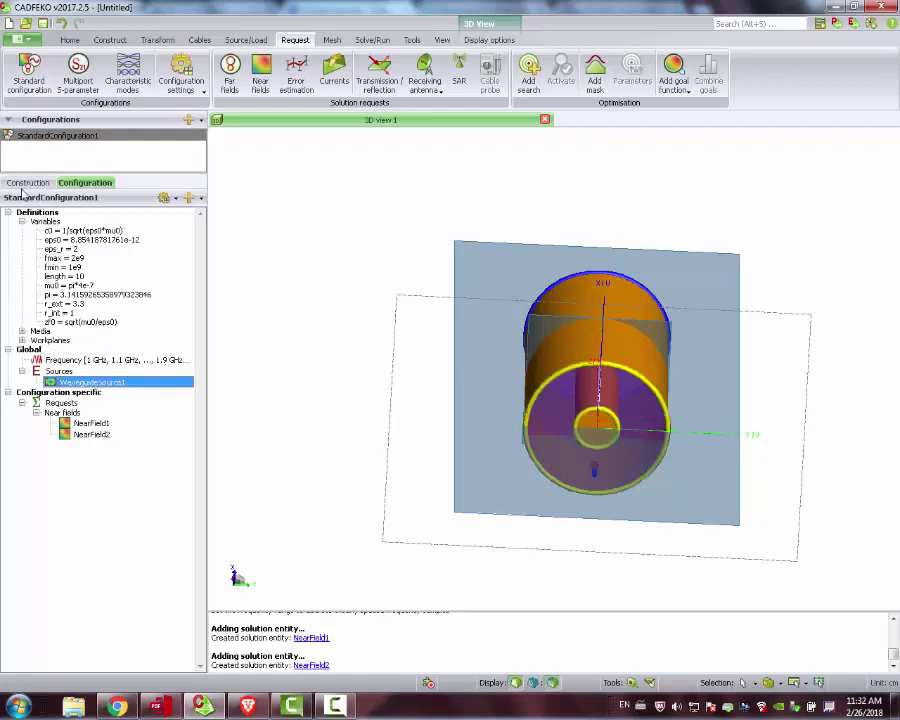
{"action": "left_click", "coordinate": [27, 183]}
{"action": "left_click", "coordinate": [66, 442]}
{"action": "left_click", "coordinate": [66, 431]}
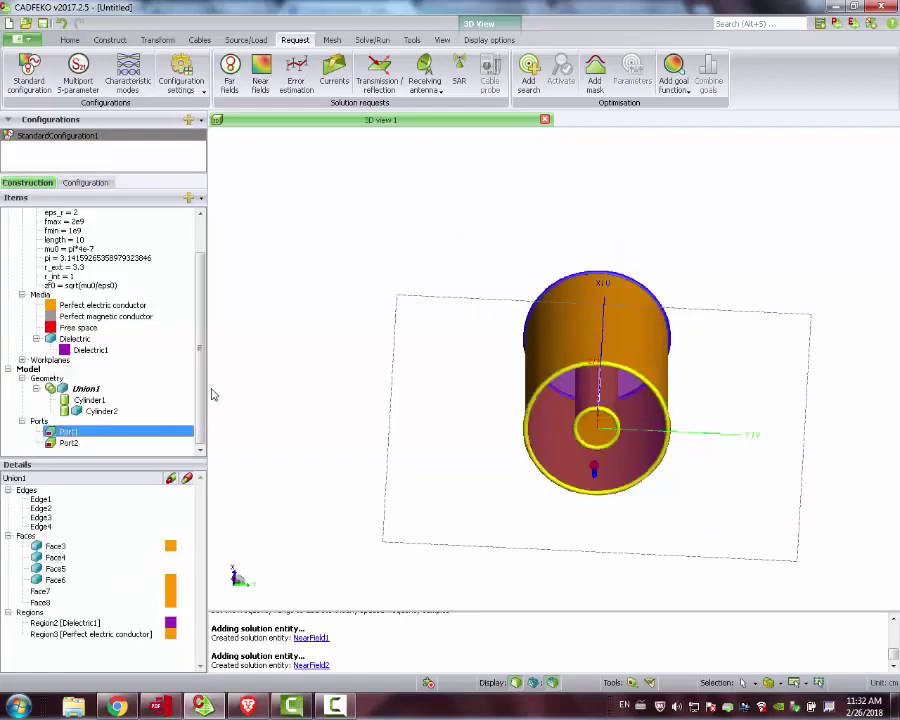
{"action": "left_click_drag", "start_coordinate": [213, 395], "coordinate": [331, 370]}
{"action": "scroll", "coordinate": [252, 44], "scroll_direction": "down", "scroll_amount": 1}
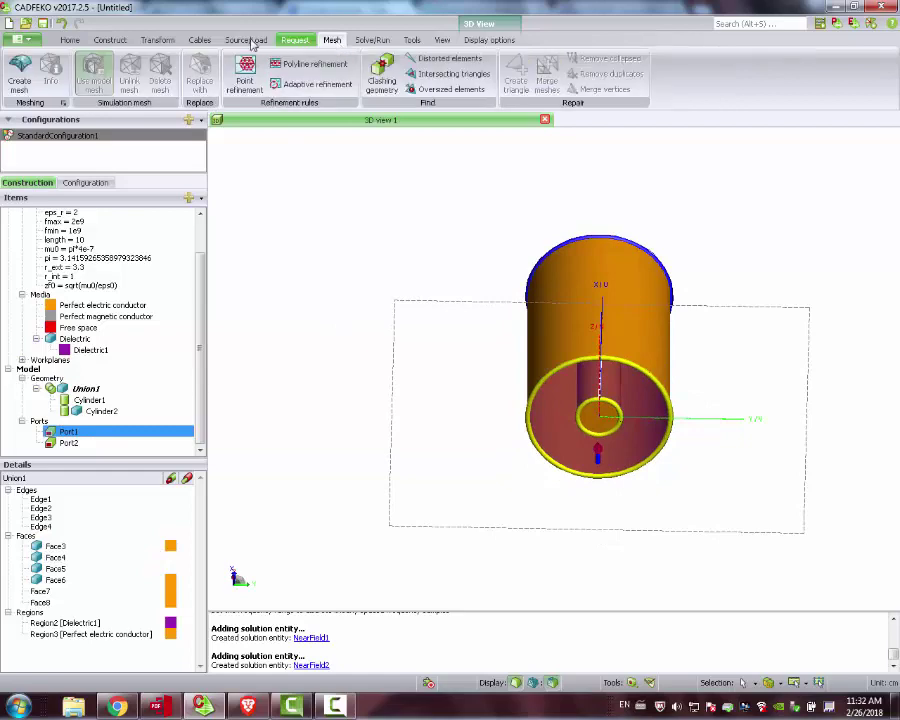
Mesh the whole cable model with the Standard mesh size
{"action": "left_click", "coordinate": [20, 72]}
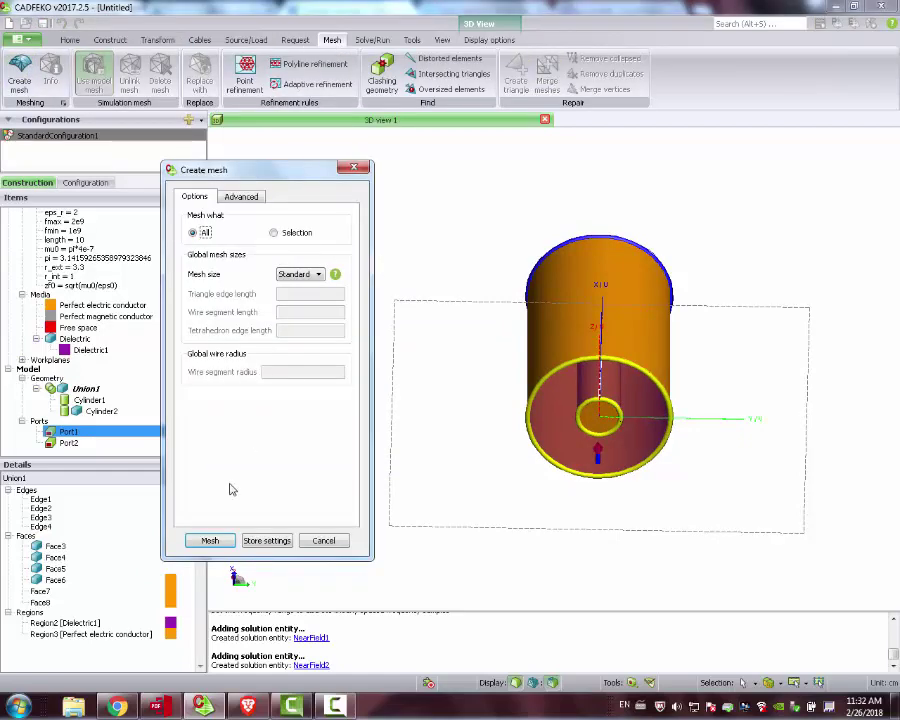
{"action": "left_click", "coordinate": [222, 539]}
{"action": "left_click_drag", "start_coordinate": [465, 312], "coordinate": [510, 279]}
Run the computational electromagnetic validation on the meshed model and review the status of its tests
{"action": "left_click", "coordinate": [372, 40]}
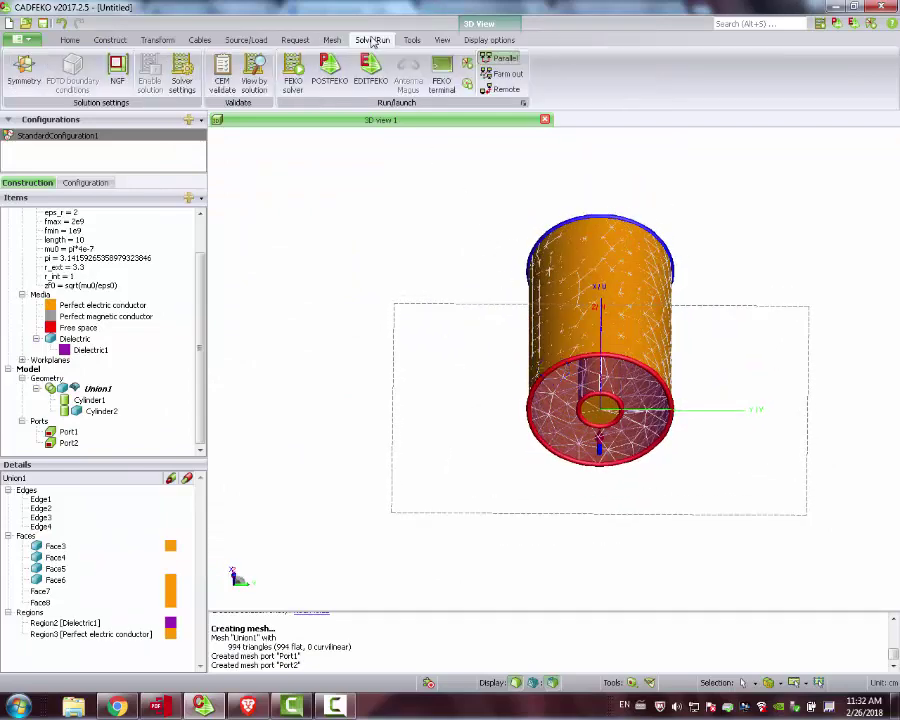
{"action": "left_click", "coordinate": [222, 72]}
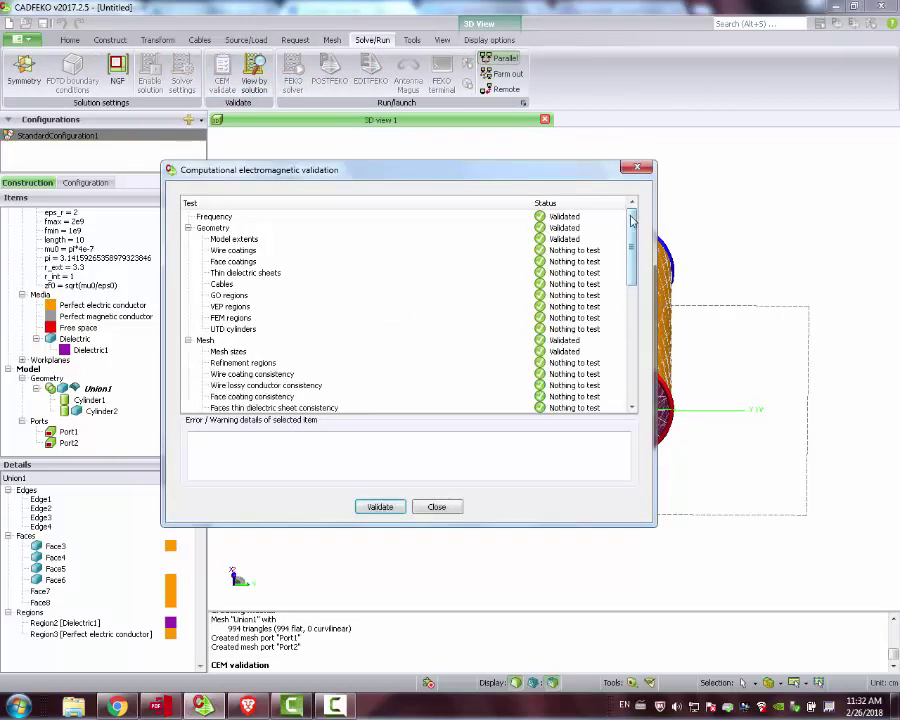
{"action": "left_click_drag", "start_coordinate": [631, 220], "coordinate": [627, 297]}
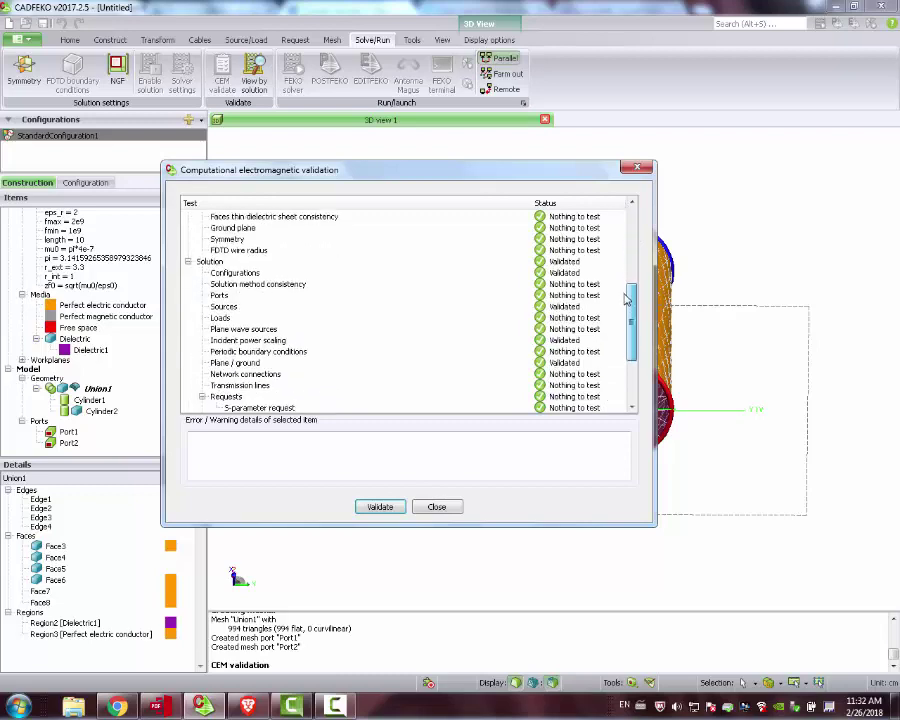
{"action": "left_click", "coordinate": [436, 506]}
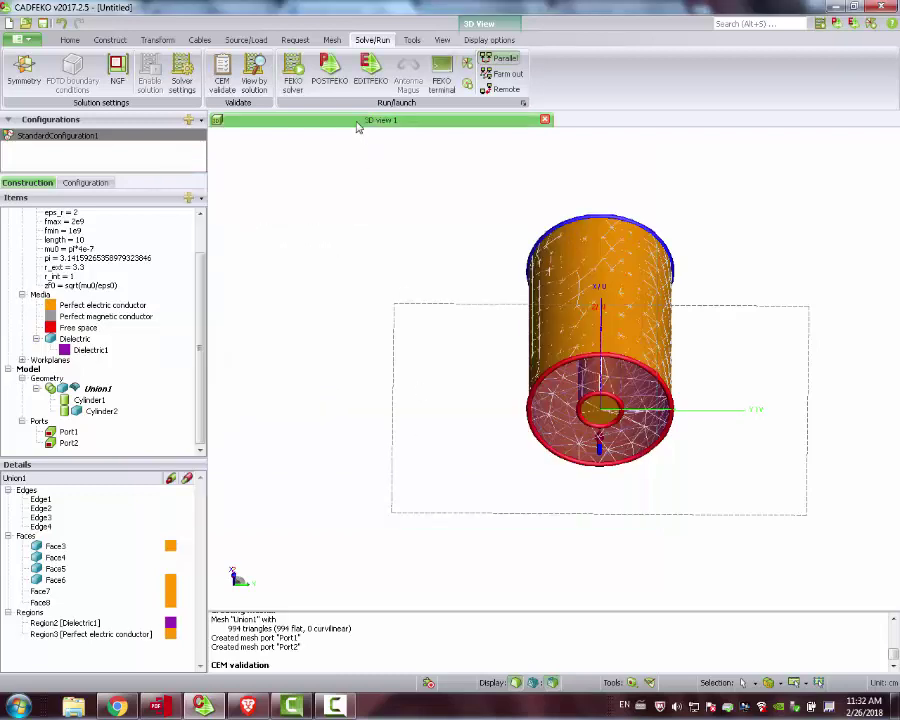
Launch the FEKO solver on the cable model, saving the project over the existing coax_5.cfx file
{"action": "left_click", "coordinate": [290, 70]}
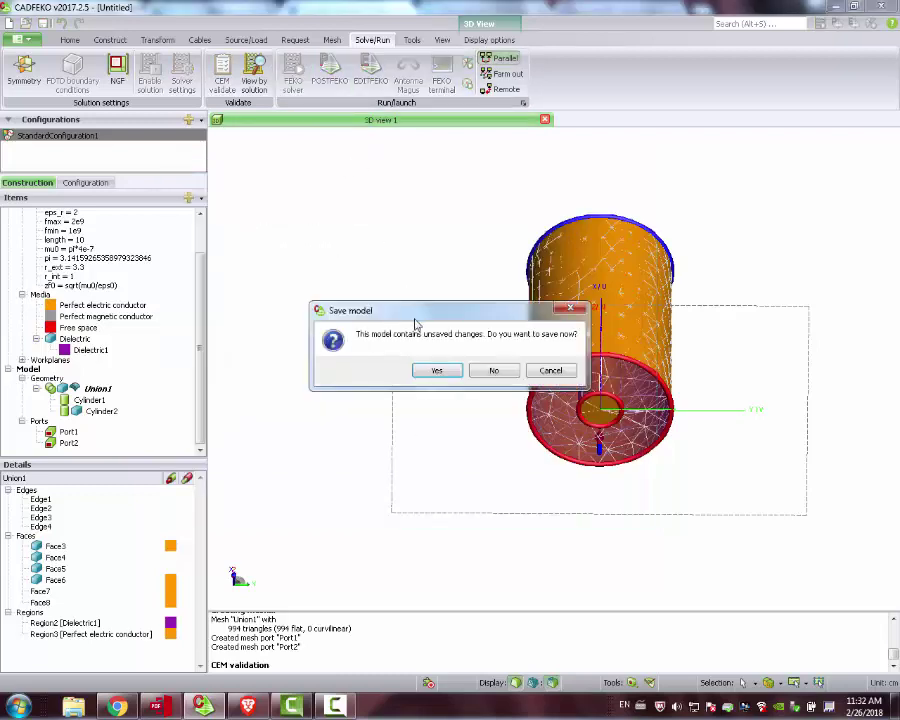
{"action": "left_click", "coordinate": [444, 369]}
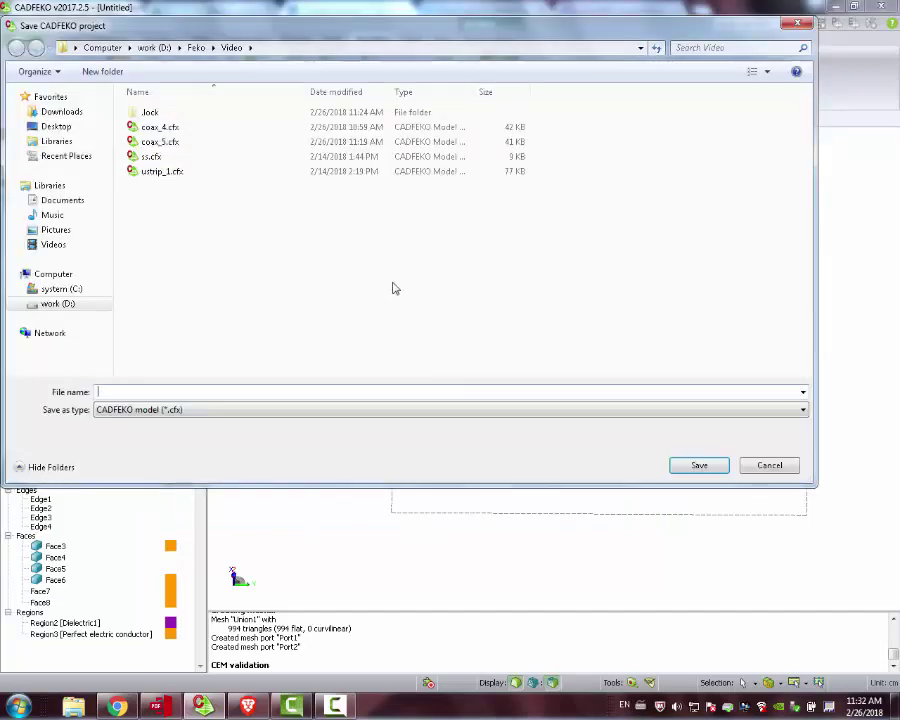
{"action": "left_click", "coordinate": [175, 142]}
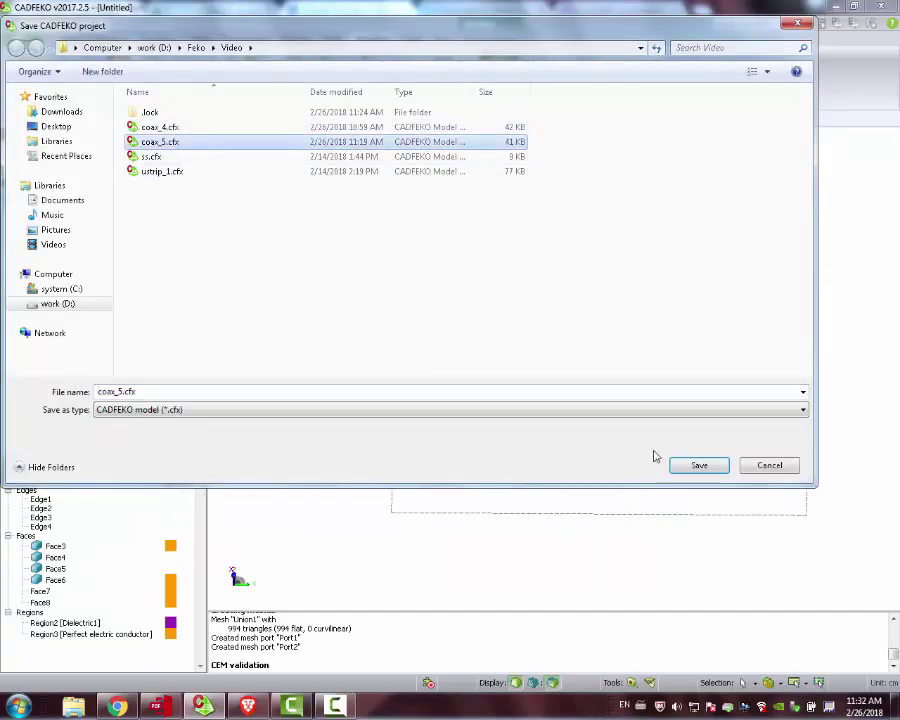
{"action": "left_click", "coordinate": [698, 465]}
{"action": "left_click", "coordinate": [449, 387]}
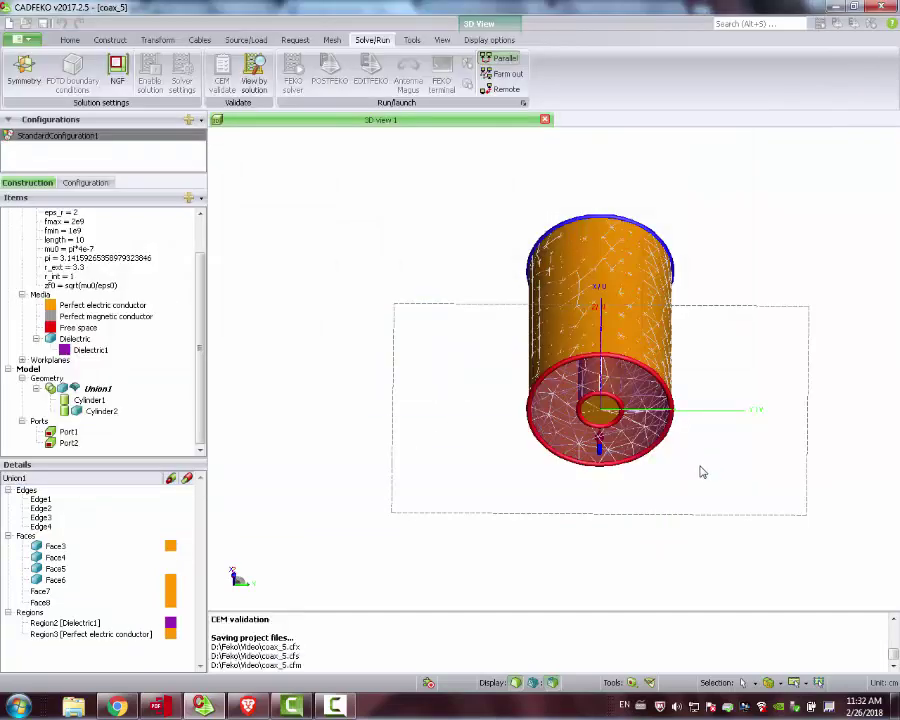
{"action": "left_click", "coordinate": [469, 373]}
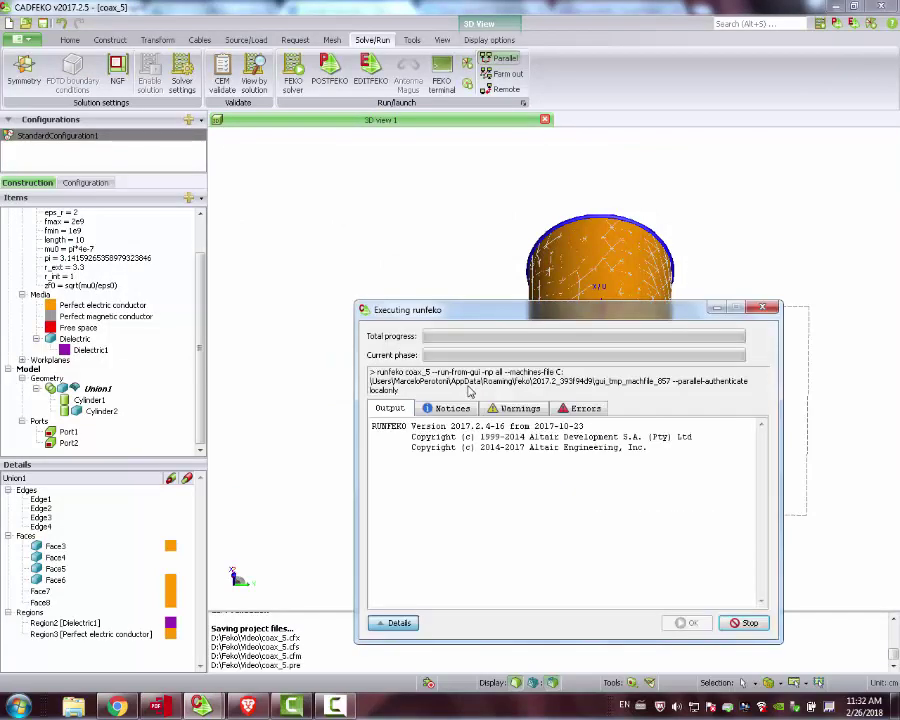
{"action": "left_click", "coordinate": [797, 706]}
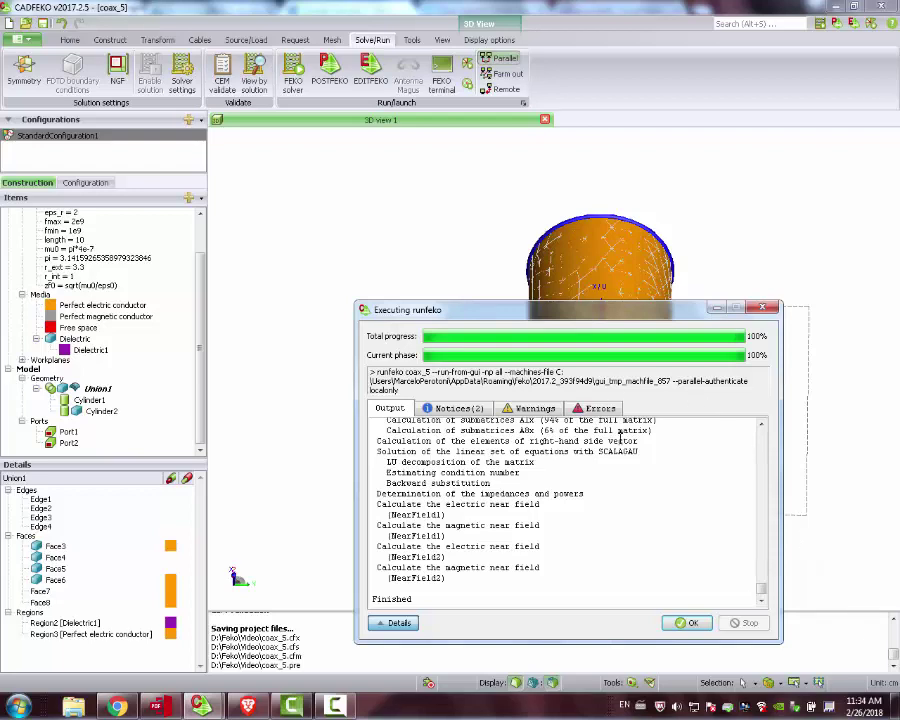
Close the completed solver run and open the coax_5 results in POSTFEKO
{"action": "left_click", "coordinate": [690, 623]}
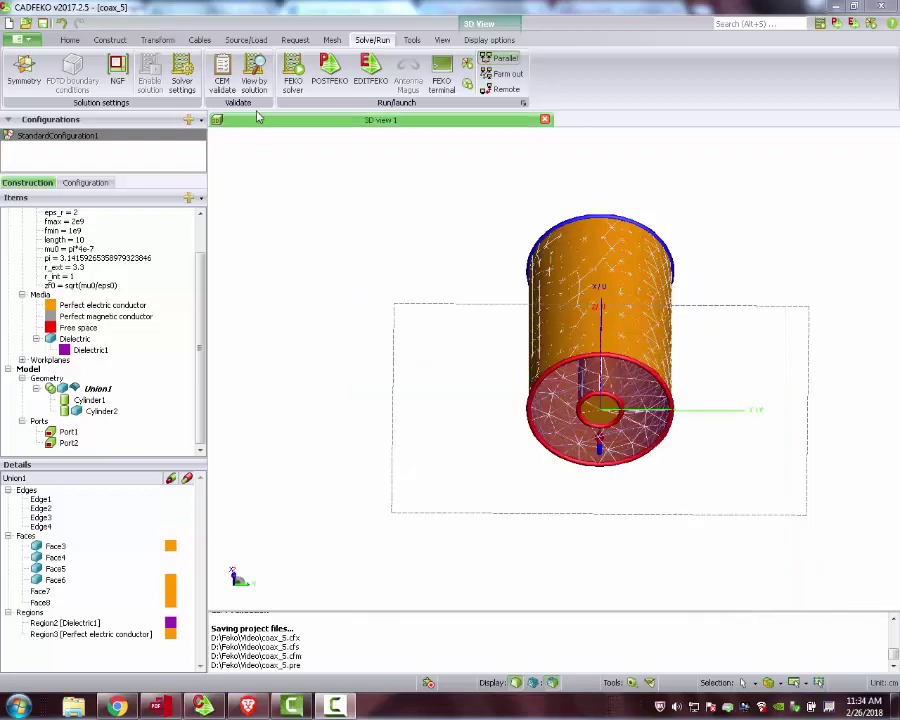
{"action": "left_click", "coordinate": [329, 70]}
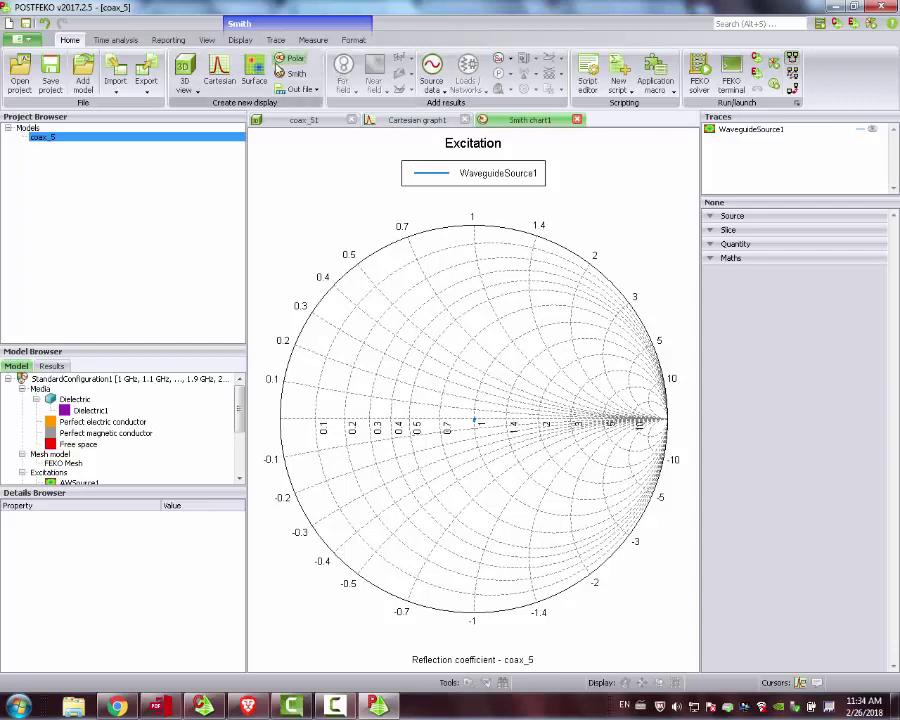
Examine the reflection coefficient on the Cartesian graph and around the centre of the Smith chart
{"action": "left_click", "coordinate": [416, 119]}
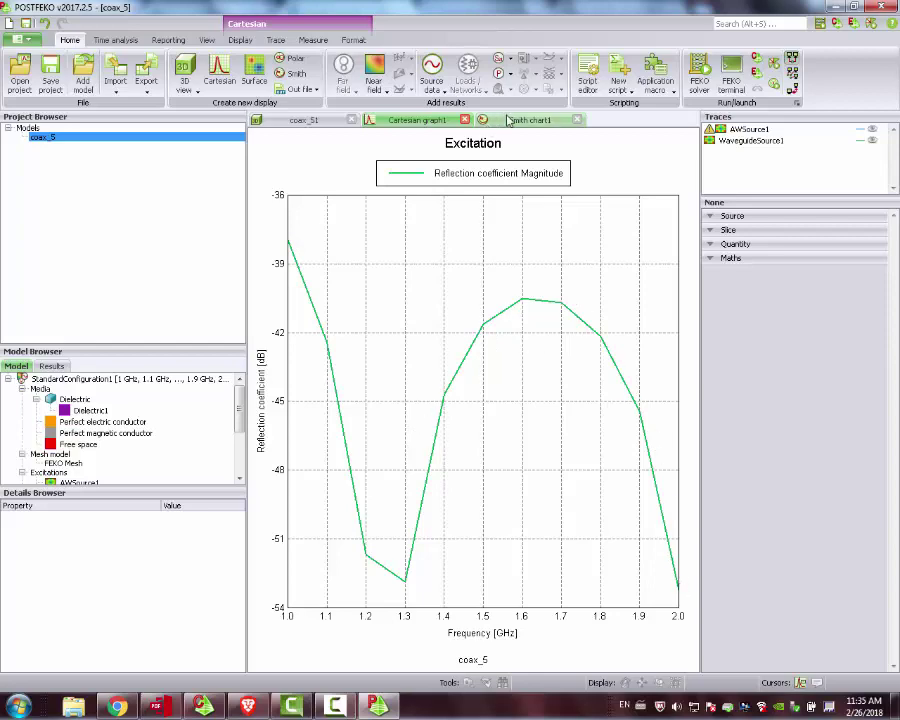
{"action": "left_click", "coordinate": [530, 119]}
{"action": "scroll", "coordinate": [480, 425], "scroll_direction": "up", "scroll_amount": 8}
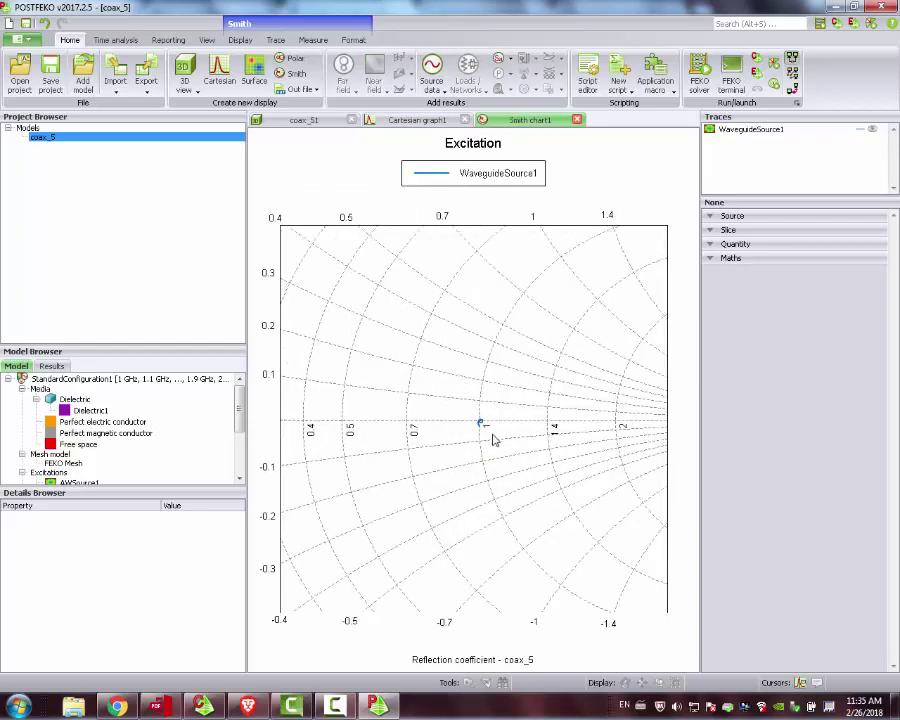
{"action": "scroll", "coordinate": [454, 416], "scroll_direction": "up", "scroll_amount": 3}
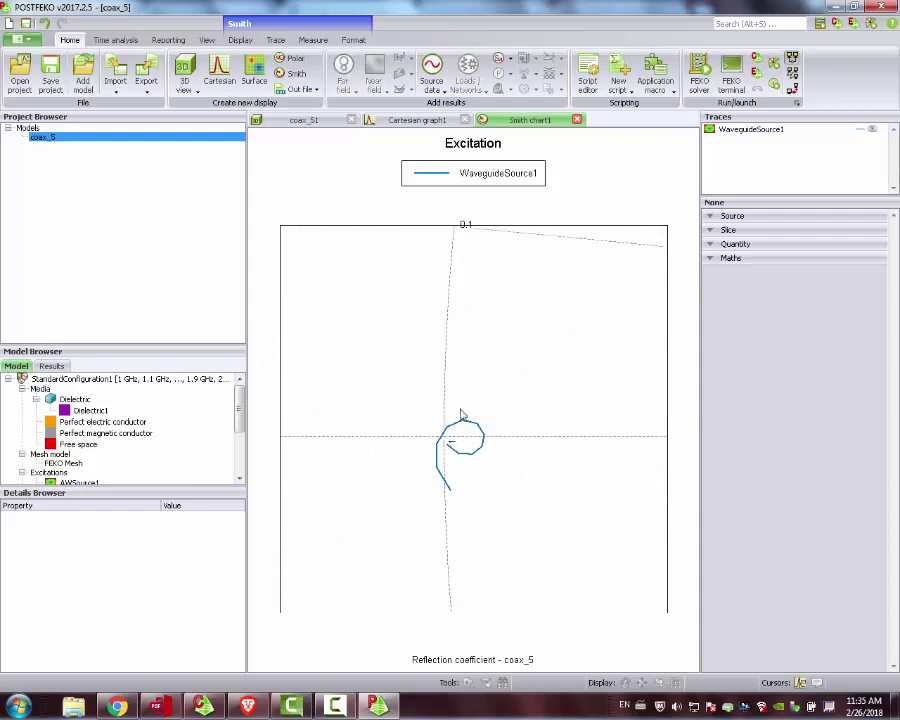
{"action": "scroll", "coordinate": [462, 415], "scroll_direction": "down", "scroll_amount": 10}
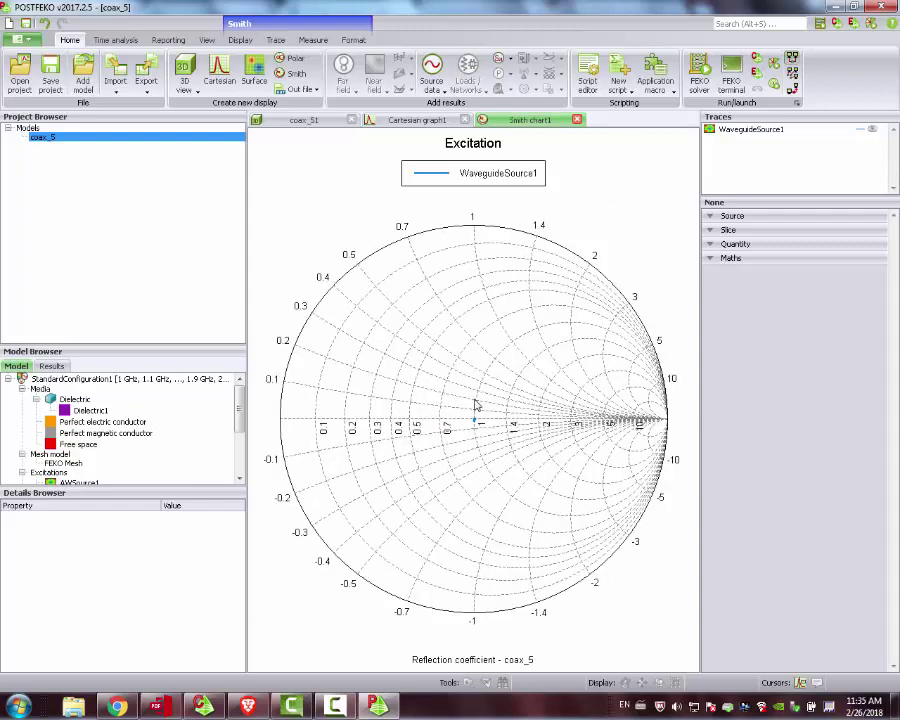
{"action": "scroll", "coordinate": [476, 404], "scroll_direction": "up", "scroll_amount": 1}
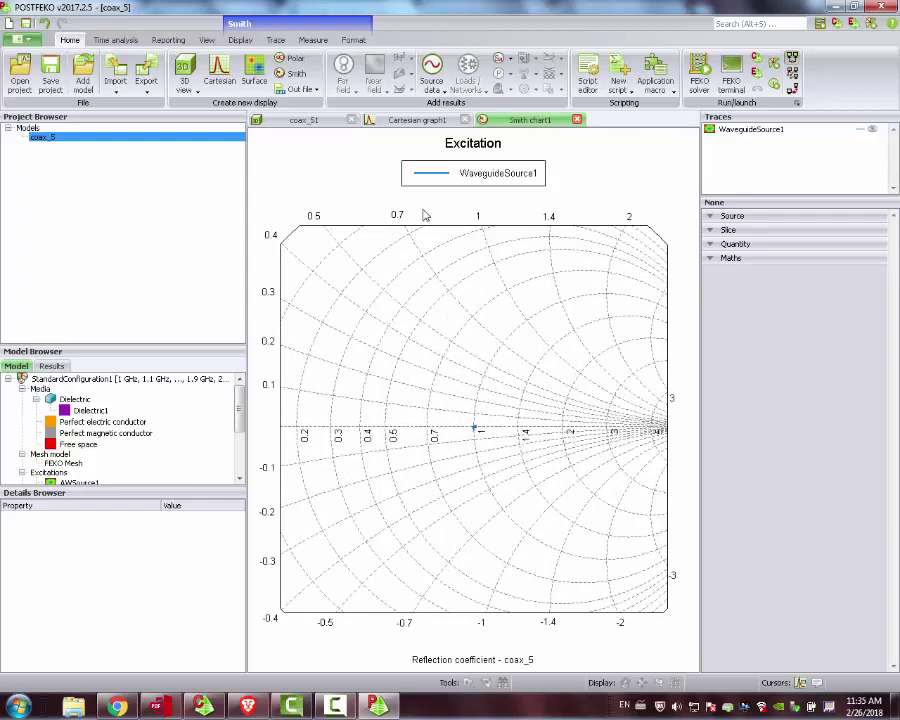
Delete the existing NearField1 and NearField2 results from the coax_5 3D view
{"action": "left_click", "coordinate": [302, 119]}
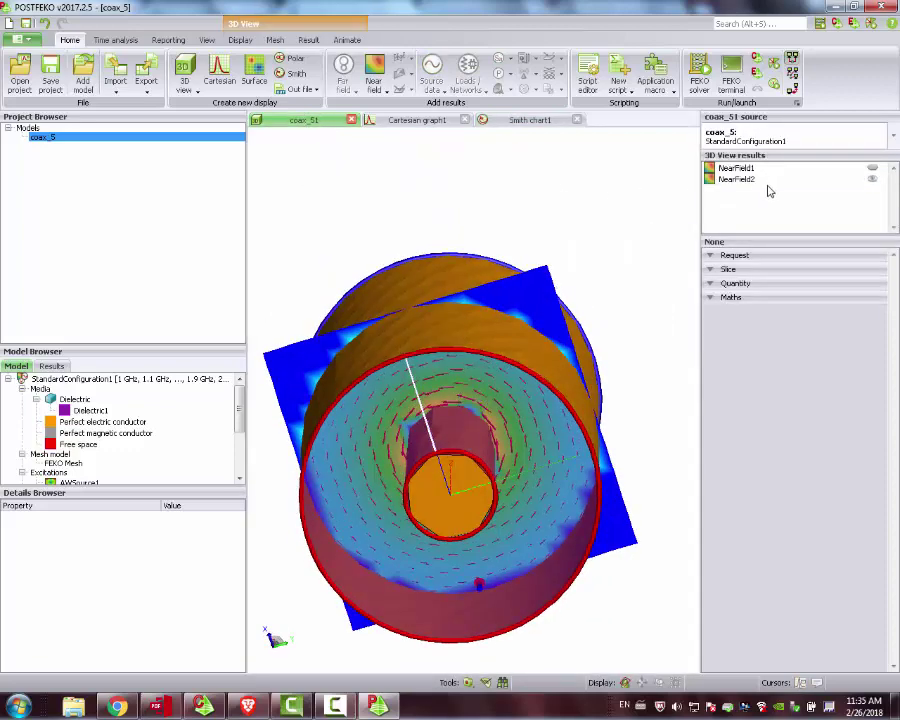
{"action": "left_click", "coordinate": [738, 168]}
{"action": "right_click", "coordinate": [740, 169]}
{"action": "key", "text": "Escape"}
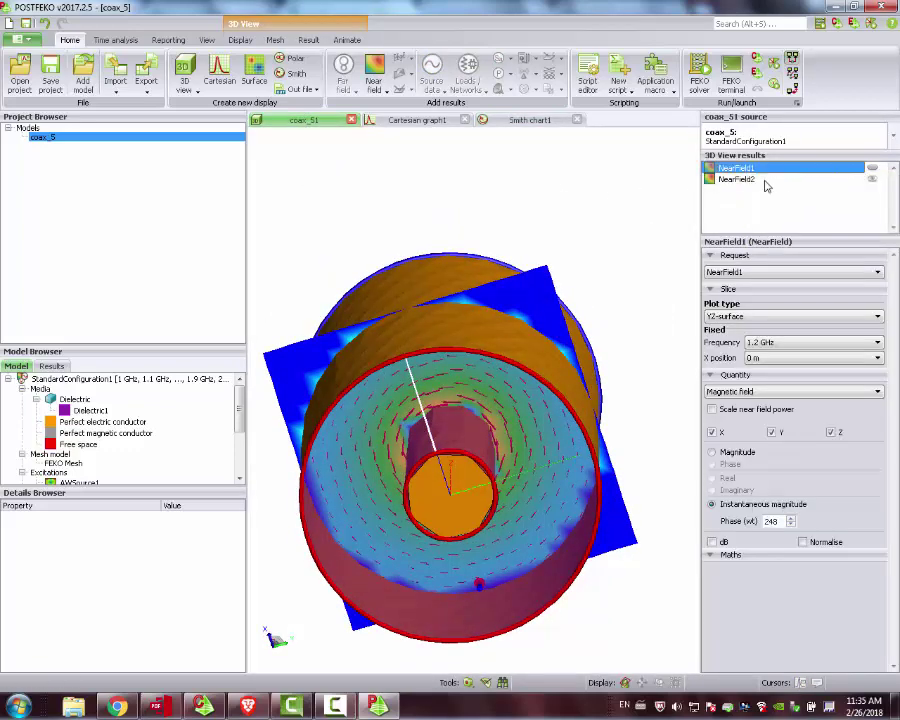
{"action": "left_click", "coordinate": [745, 170]}
{"action": "right_click", "coordinate": [748, 172]}
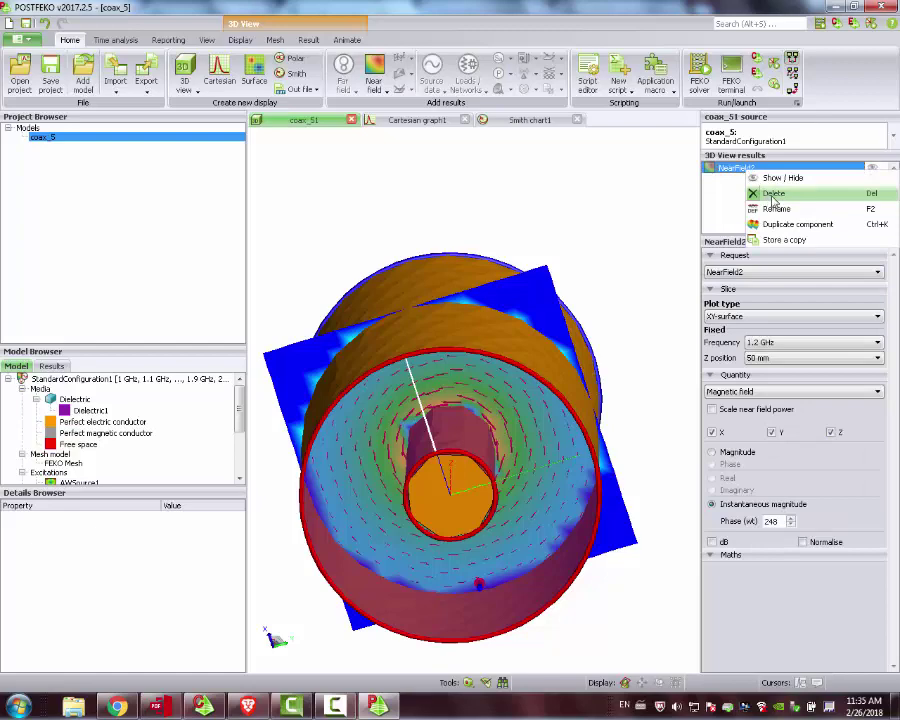
{"action": "left_click", "coordinate": [772, 194]}
Add the NearField1 request to the 3D view as an electric field plot on the lengthwise YZ surface
{"action": "left_click_drag", "start_coordinate": [480, 420], "coordinate": [506, 279]}
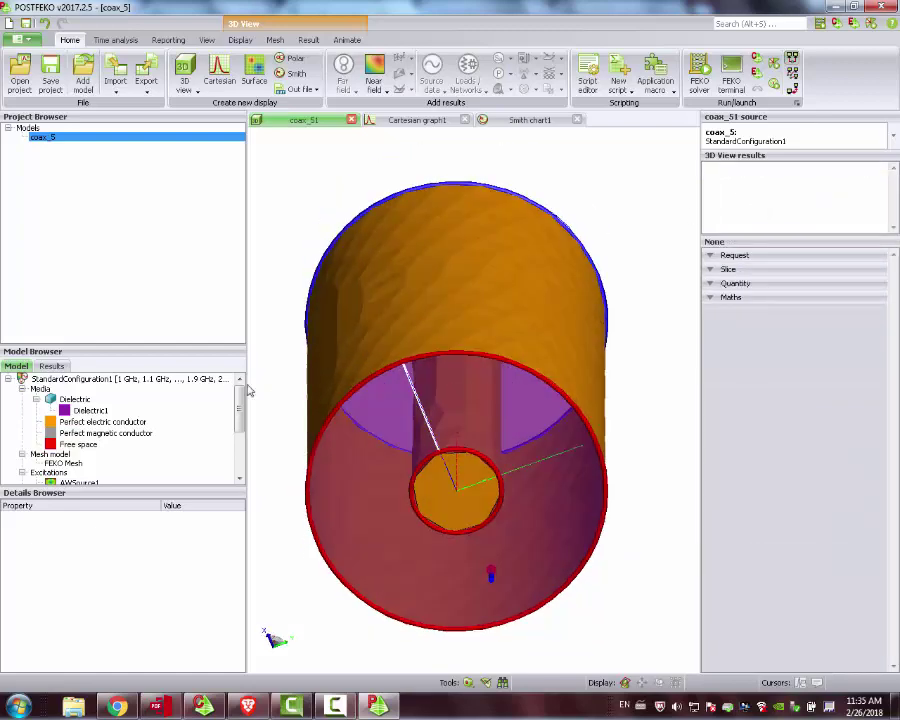
{"action": "left_click_drag", "start_coordinate": [241, 411], "coordinate": [243, 462]}
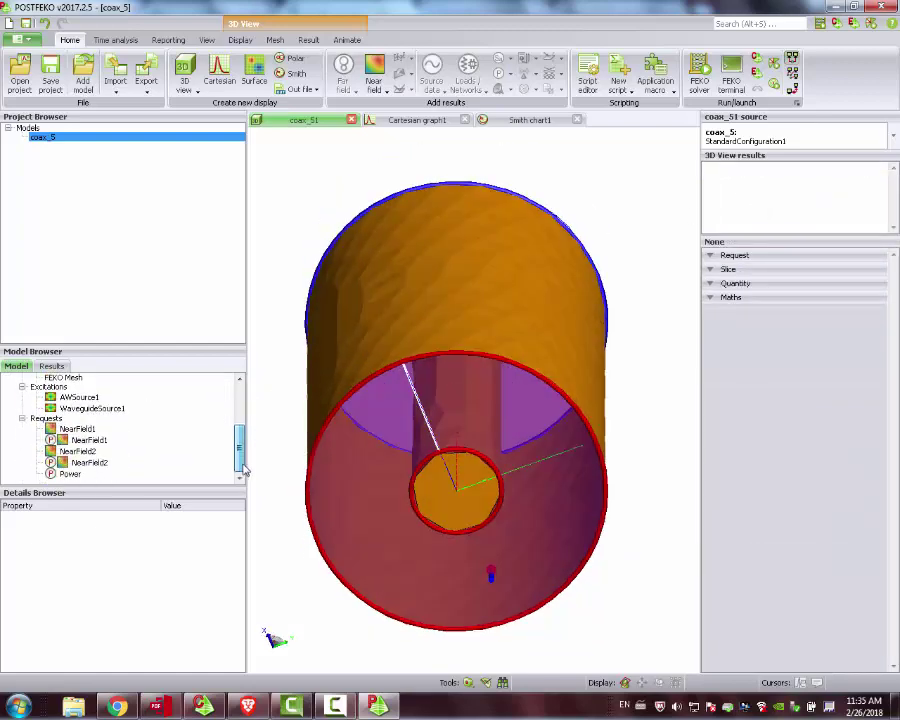
{"action": "left_click_drag", "start_coordinate": [405, 298], "coordinate": [518, 203]}
{"action": "double_click", "coordinate": [84, 432]}
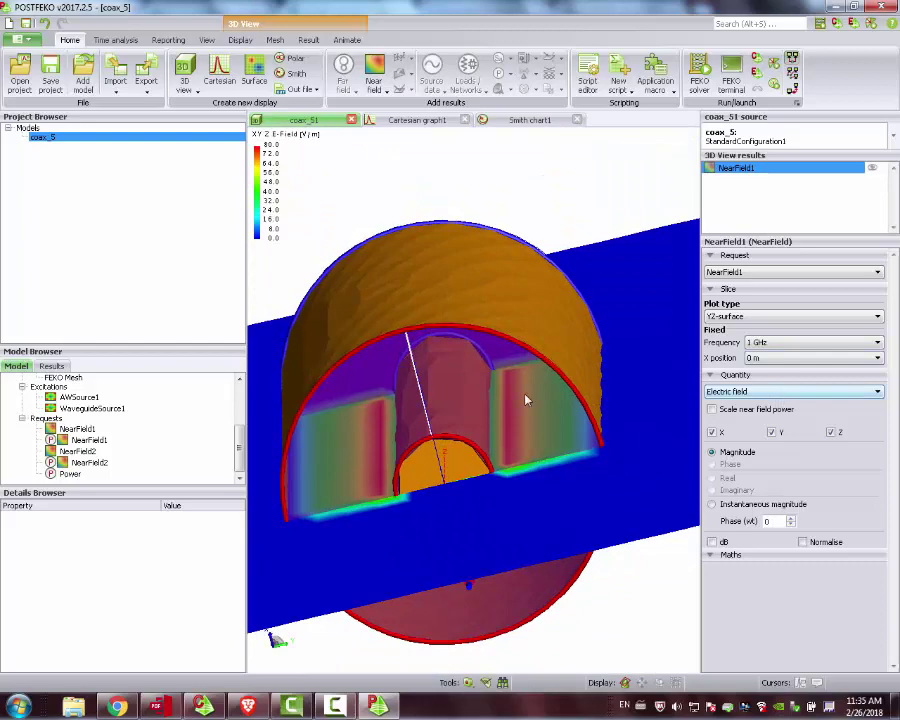
{"action": "left_click_drag", "start_coordinate": [527, 400], "coordinate": [458, 426]}
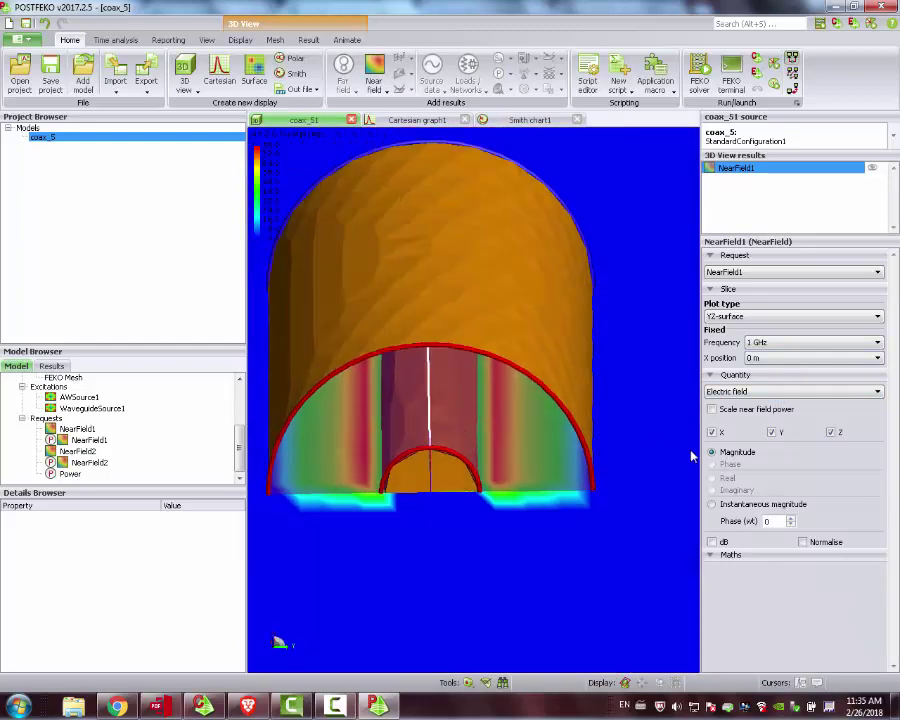
Show the NearField1 electric field as instantaneous magnitude and turn on its field arrows
{"action": "left_click", "coordinate": [736, 507]}
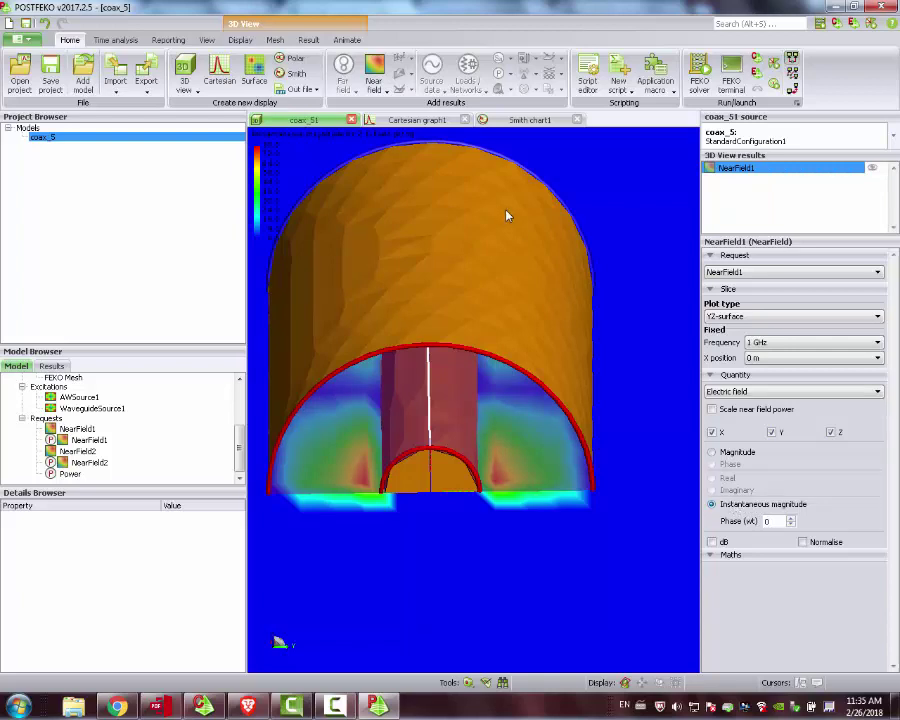
{"action": "left_click", "coordinate": [343, 40]}
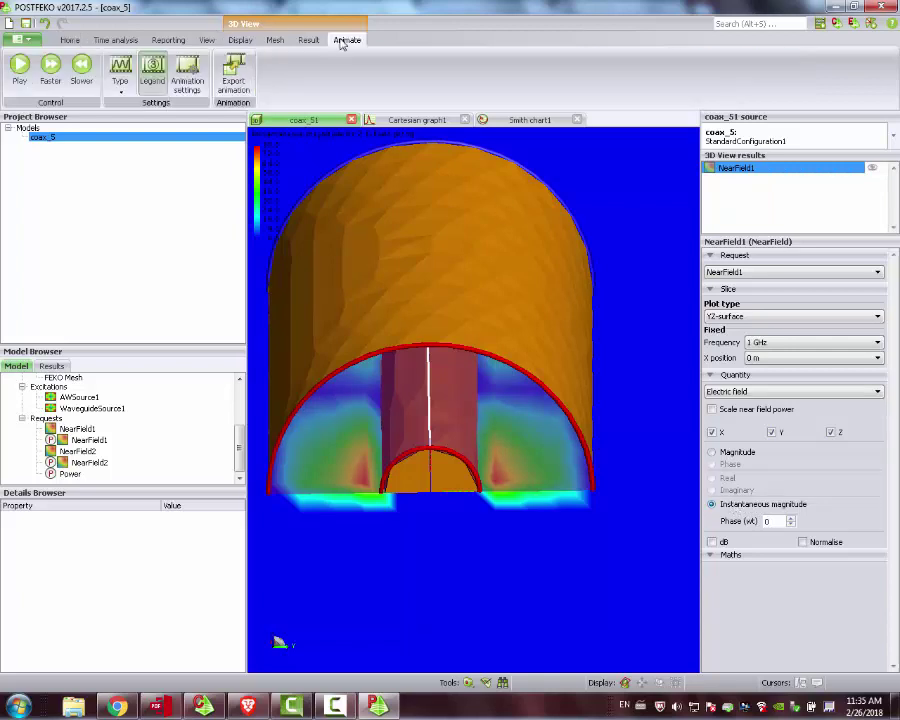
{"action": "scroll", "coordinate": [315, 40], "scroll_direction": "up", "scroll_amount": 3}
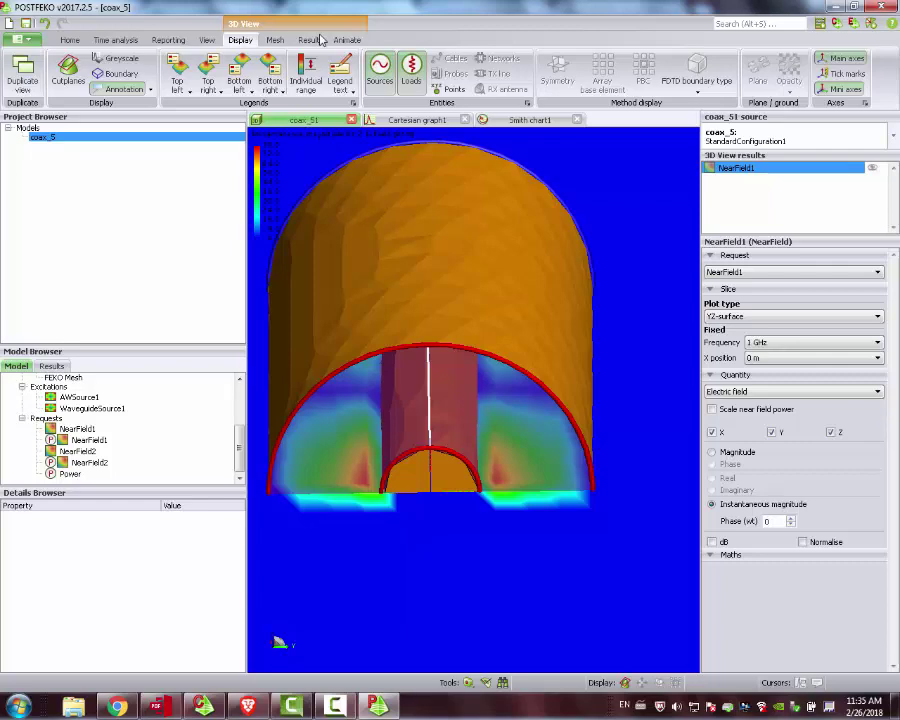
{"action": "left_click", "coordinate": [310, 40]}
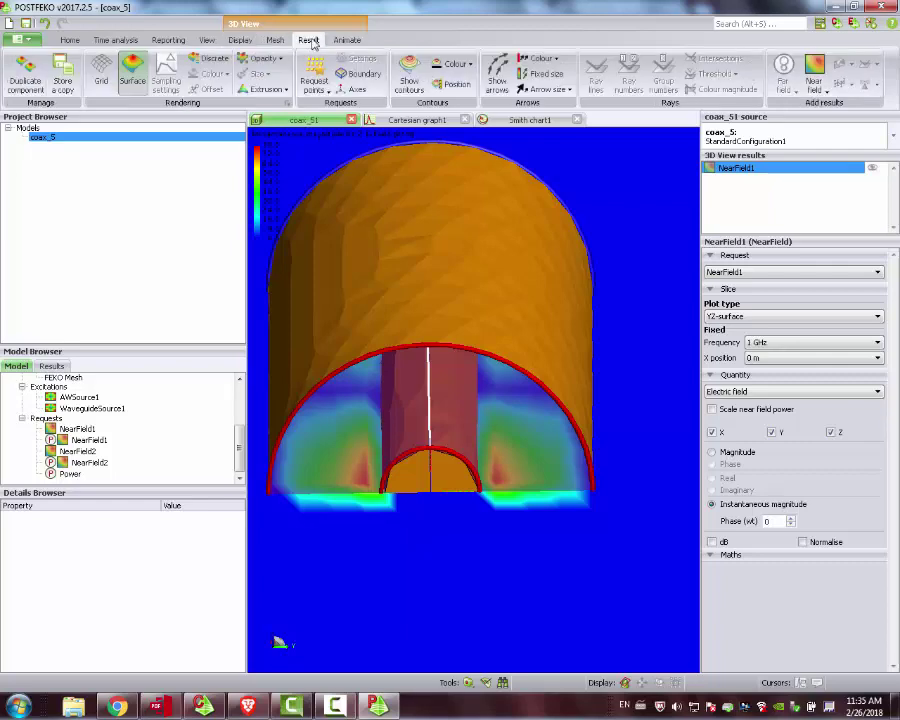
{"action": "left_click", "coordinate": [497, 78]}
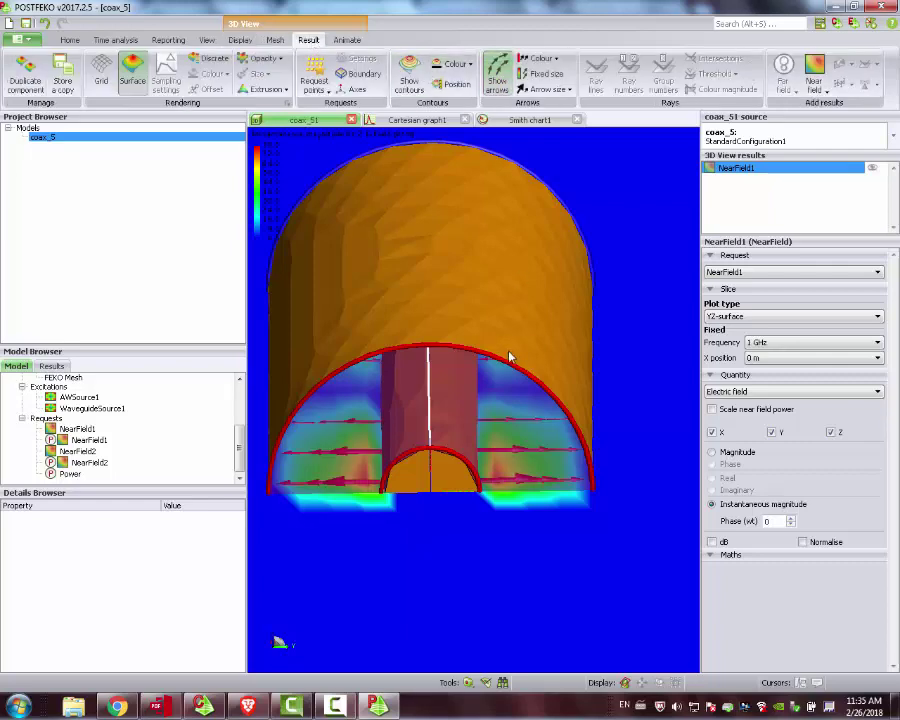
{"action": "mouse_move", "coordinate": [510, 357]}
{"action": "left_mouse_down"}
{"action": "mouse_move", "coordinate": [506, 283]}
{"action": "mouse_move", "coordinate": [498, 378]}
{"action": "mouse_move", "coordinate": [500, 352]}
{"action": "left_mouse_up"}
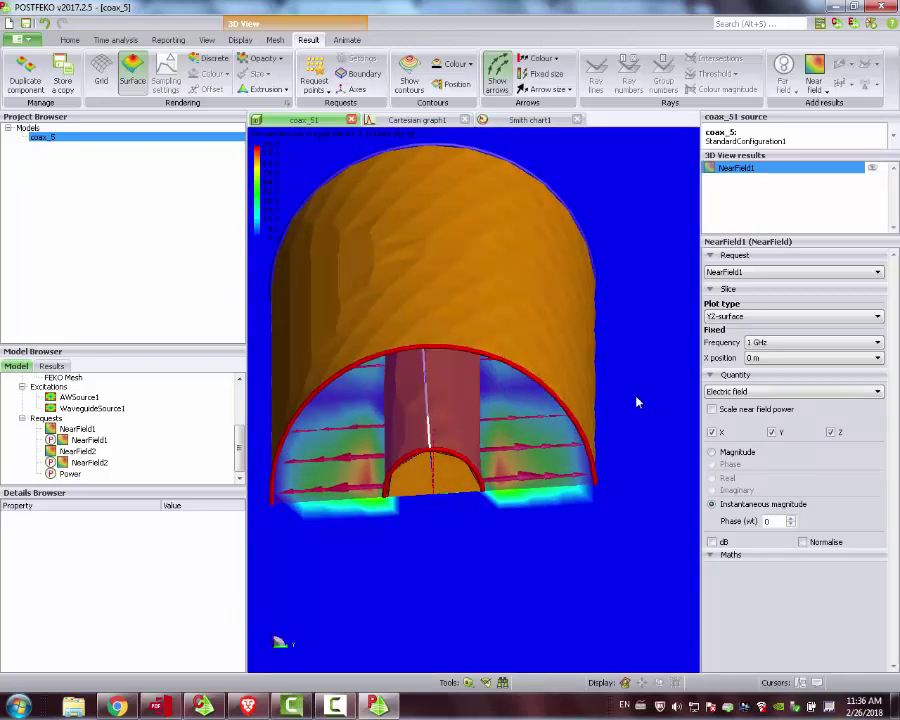
Set the NearField1 plot frequency to 1.7 GHz and finally to 2 GHz
{"action": "left_click", "coordinate": [769, 344]}
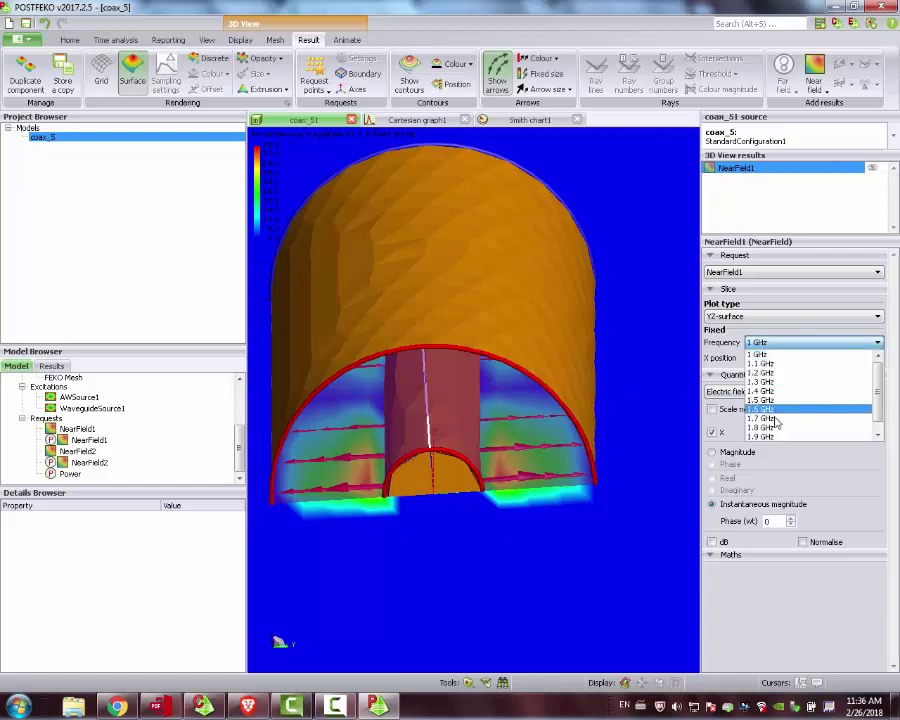
{"action": "left_click", "coordinate": [790, 415]}
{"action": "left_click", "coordinate": [784, 343]}
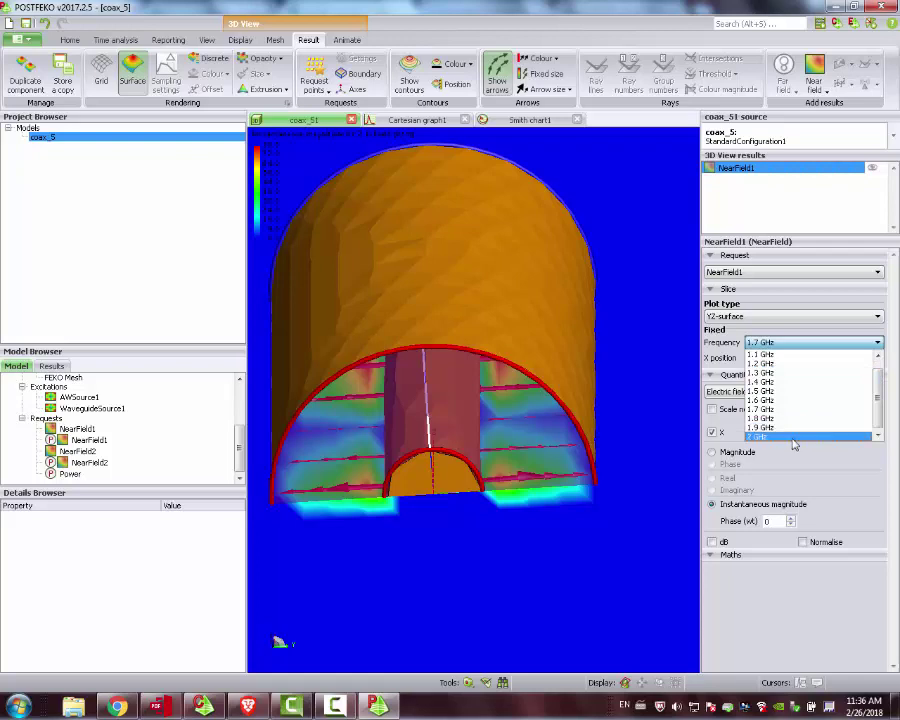
{"action": "left_click", "coordinate": [795, 436]}
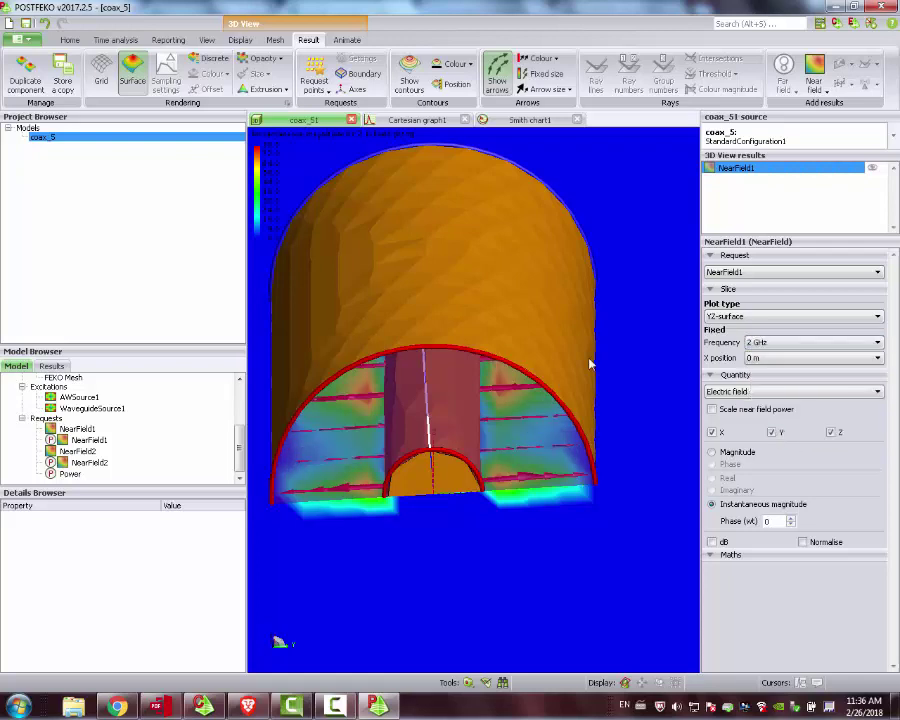
Set the animation type to phase, play the NearField1 electric field animation along the cable, and stop it
{"action": "scroll", "coordinate": [355, 40], "scroll_direction": "up", "scroll_amount": 2}
{"action": "left_click", "coordinate": [346, 40]}
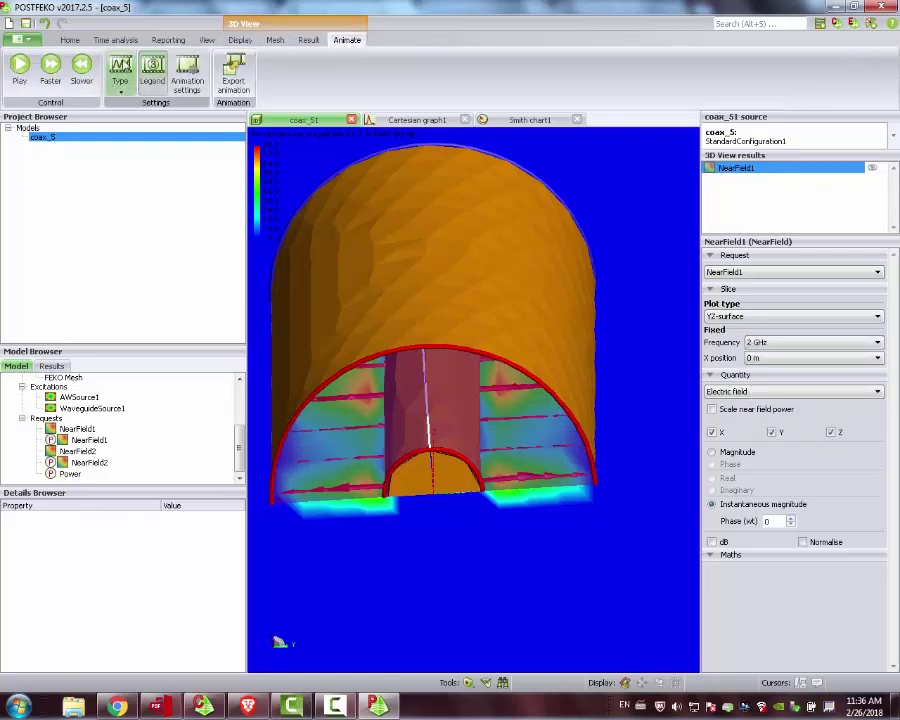
{"action": "left_click", "coordinate": [120, 85]}
{"action": "left_click", "coordinate": [112, 104]}
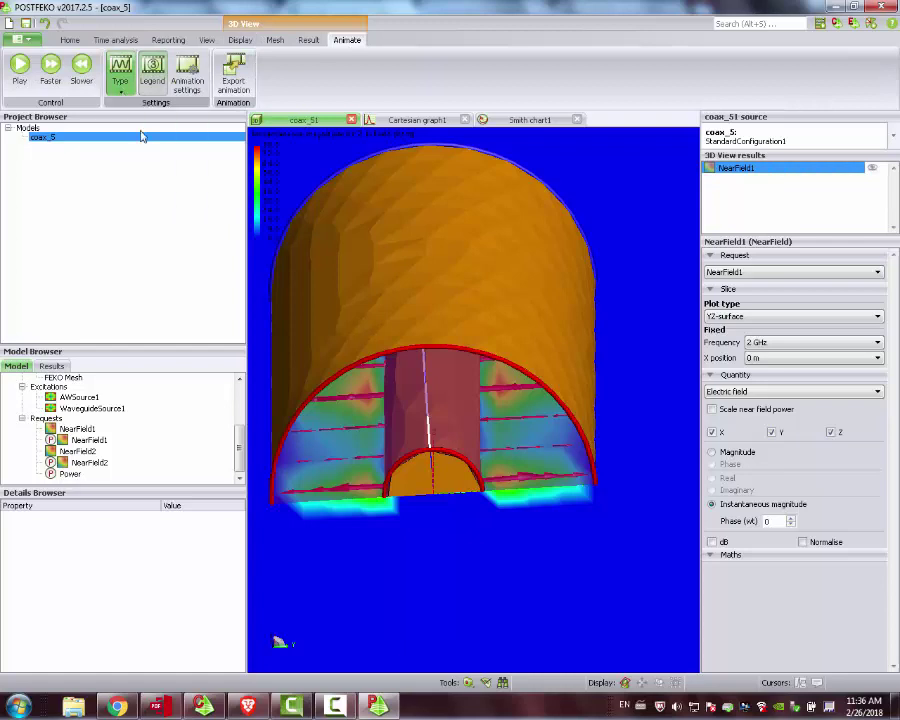
{"action": "left_click", "coordinate": [19, 68]}
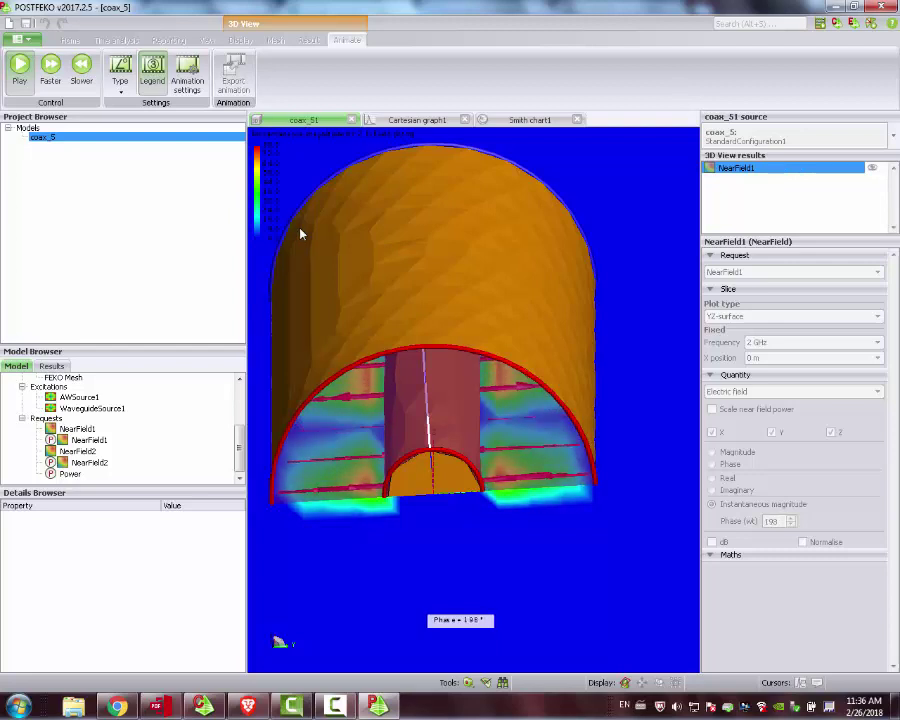
{"action": "left_click_drag", "start_coordinate": [448, 301], "coordinate": [467, 293]}
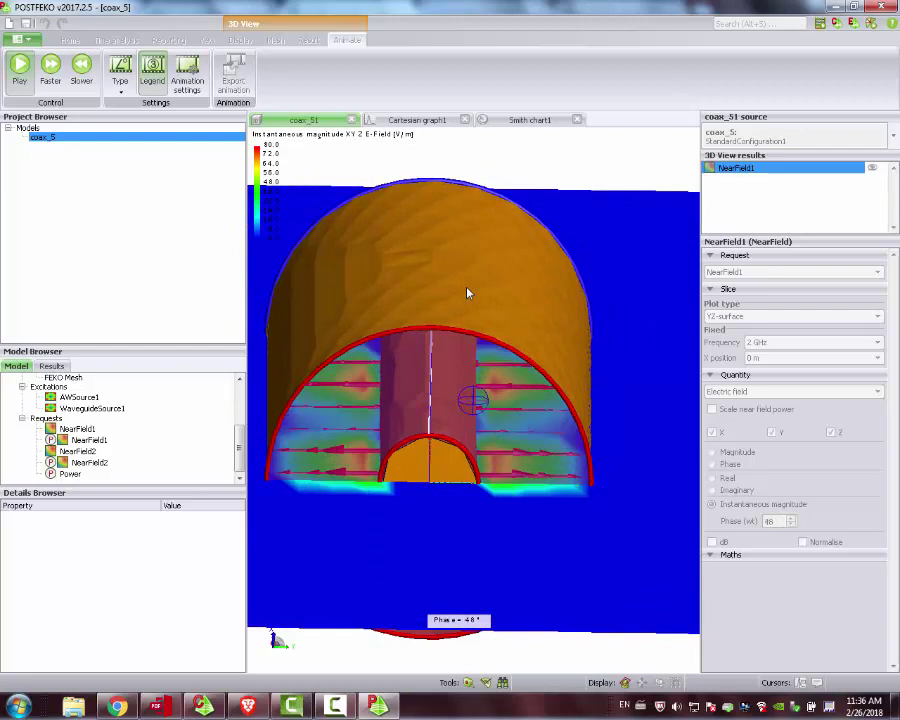
{"action": "left_click", "coordinate": [19, 66]}
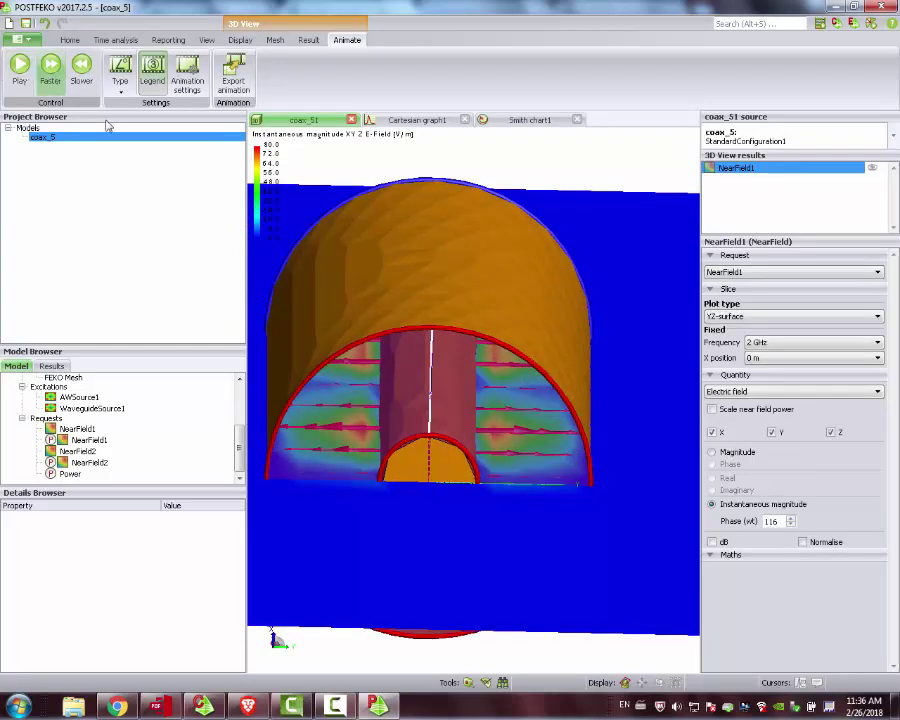
Add the NearField2 request to the 3D view and hide the NearField1 result
{"action": "mouse_move", "coordinate": [582, 286]}
{"action": "left_mouse_down"}
{"action": "mouse_move", "coordinate": [549, 327]}
{"action": "mouse_move", "coordinate": [556, 320]}
{"action": "left_mouse_up"}
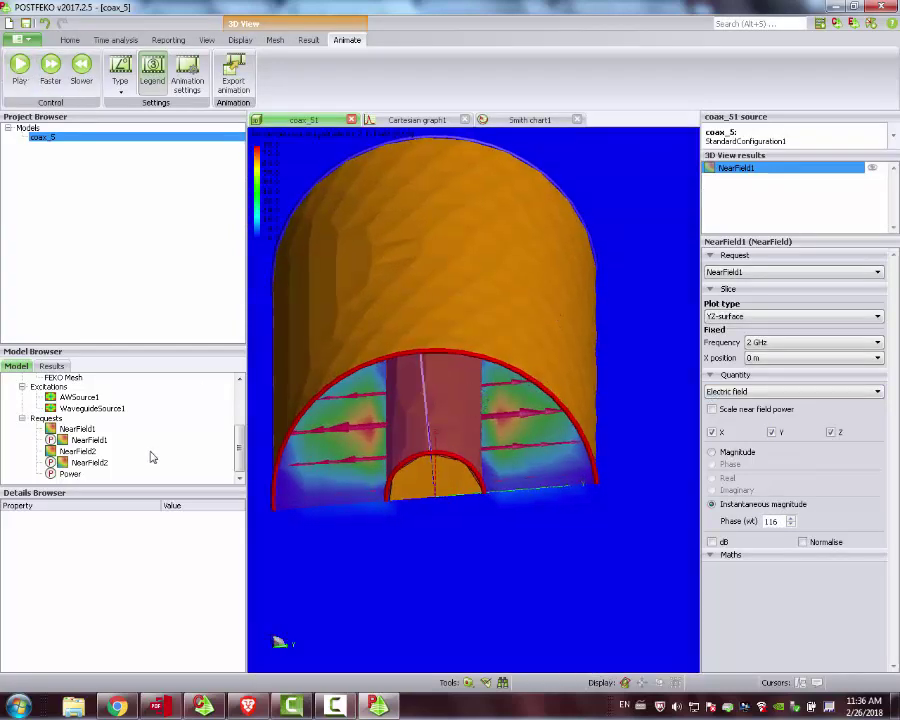
{"action": "mouse_move", "coordinate": [237, 445]}
{"action": "left_mouse_down"}
{"action": "mouse_move", "coordinate": [238, 420]}
{"action": "mouse_move", "coordinate": [238, 442]}
{"action": "left_mouse_up"}
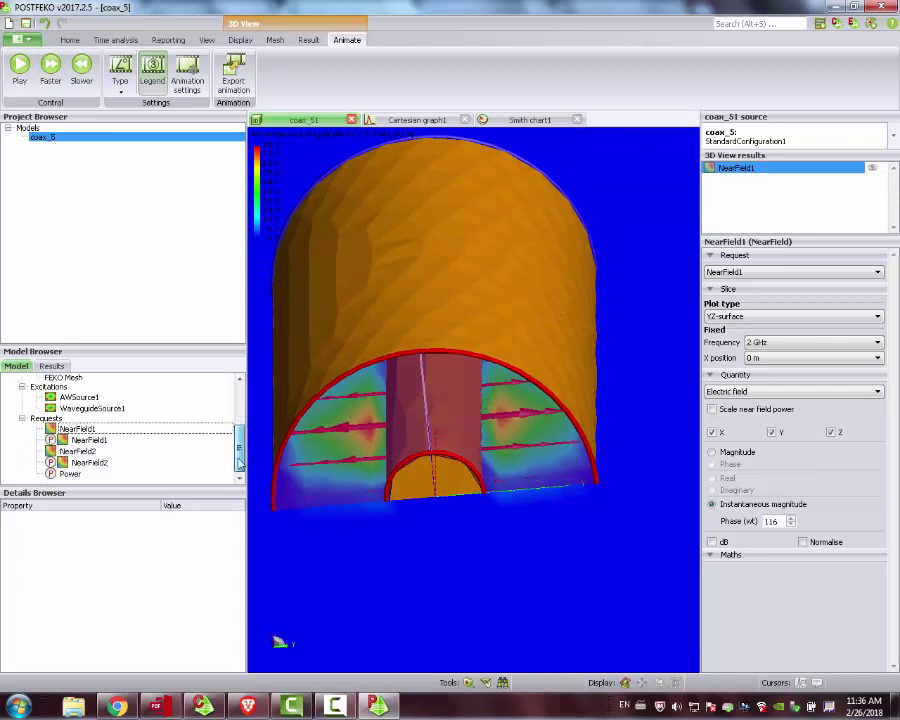
{"action": "left_click", "coordinate": [96, 463]}
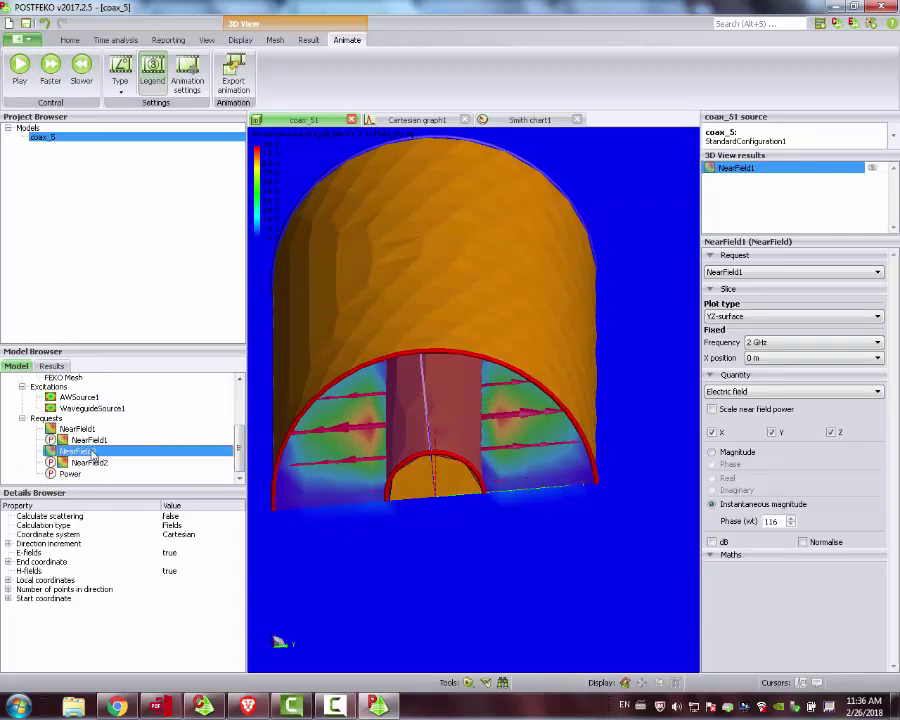
{"action": "mouse_move", "coordinate": [96, 463]}
{"action": "left_mouse_down"}
{"action": "mouse_move", "coordinate": [452, 362]}
{"action": "mouse_move", "coordinate": [451, 338]}
{"action": "mouse_move", "coordinate": [460, 416]}
{"action": "mouse_move", "coordinate": [460, 345]}
{"action": "mouse_move", "coordinate": [480, 340]}
{"action": "left_mouse_up"}
{"action": "left_click", "coordinate": [757, 169]}
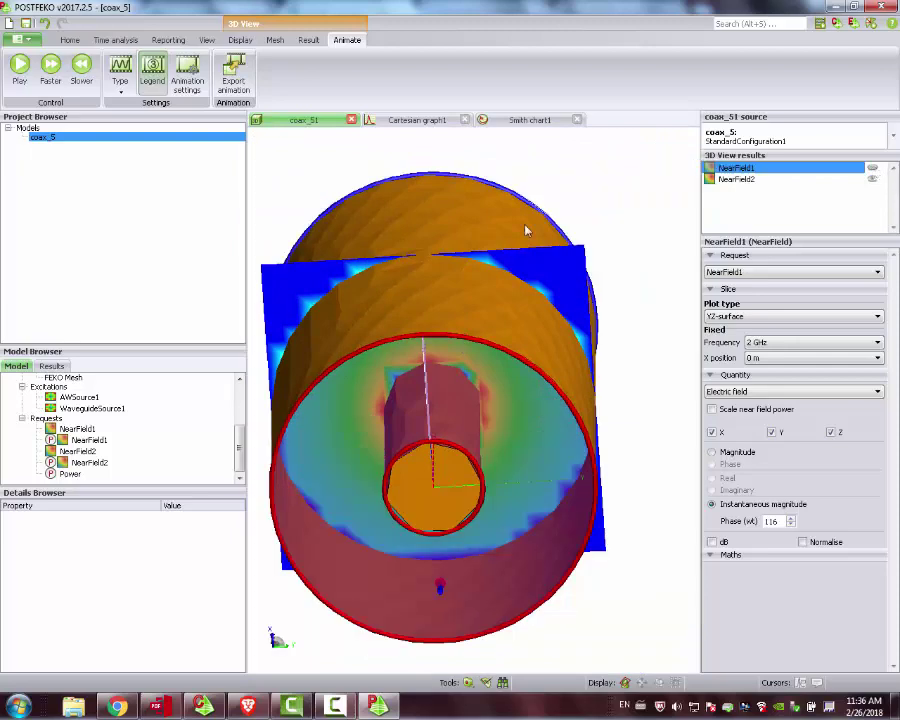
Show the NearField2 electric field at 1.8 GHz as instantaneous magnitude with field arrows on the cable's cross-section
{"action": "left_click_drag", "start_coordinate": [526, 226], "coordinate": [530, 236]}
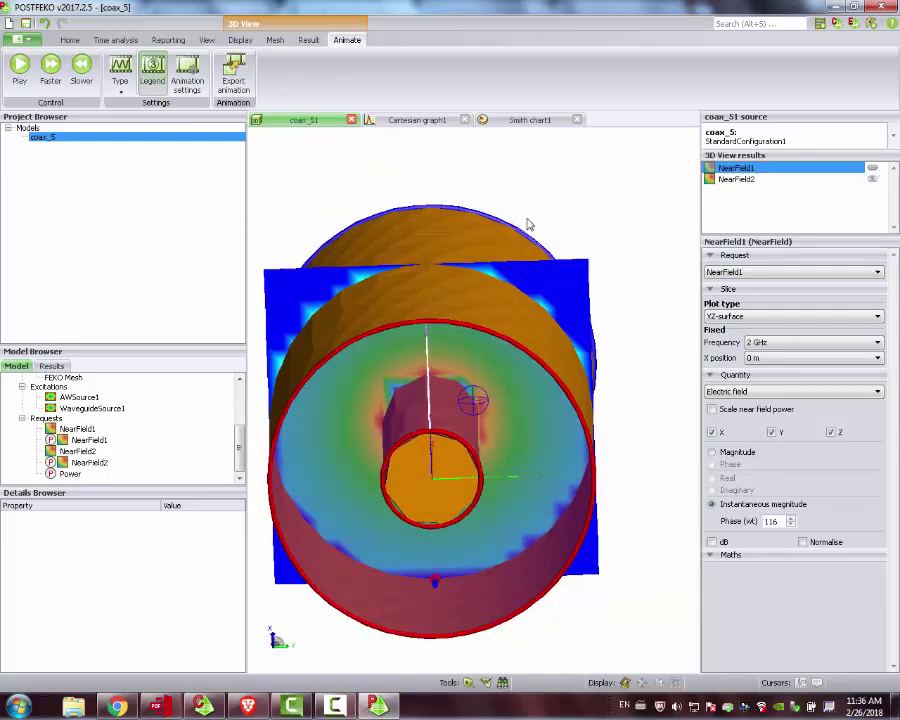
{"action": "left_click", "coordinate": [308, 40]}
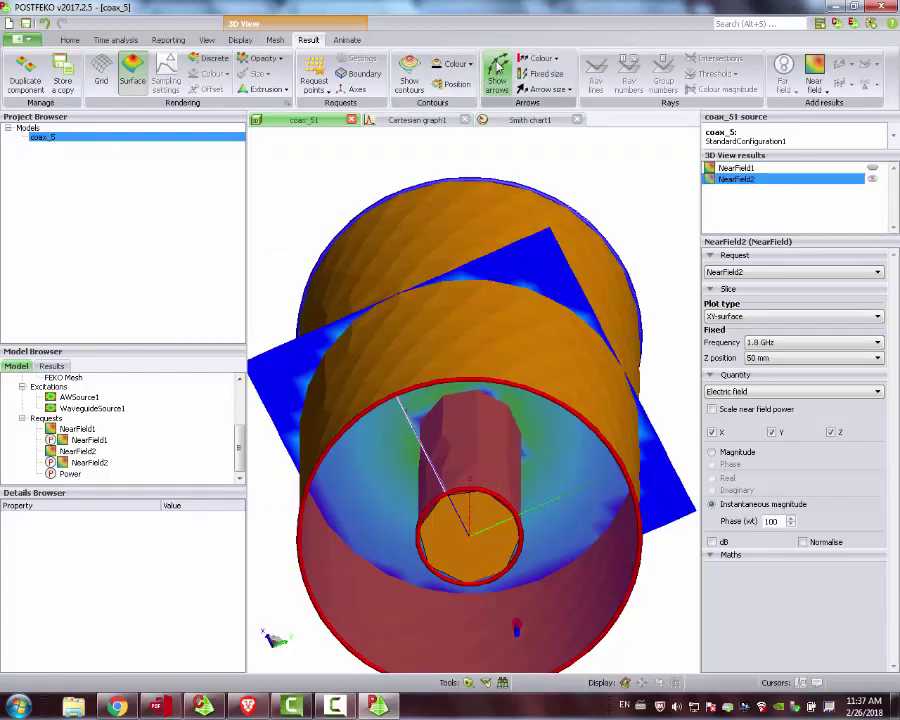
{"action": "left_click_drag", "start_coordinate": [489, 180], "coordinate": [509, 237]}
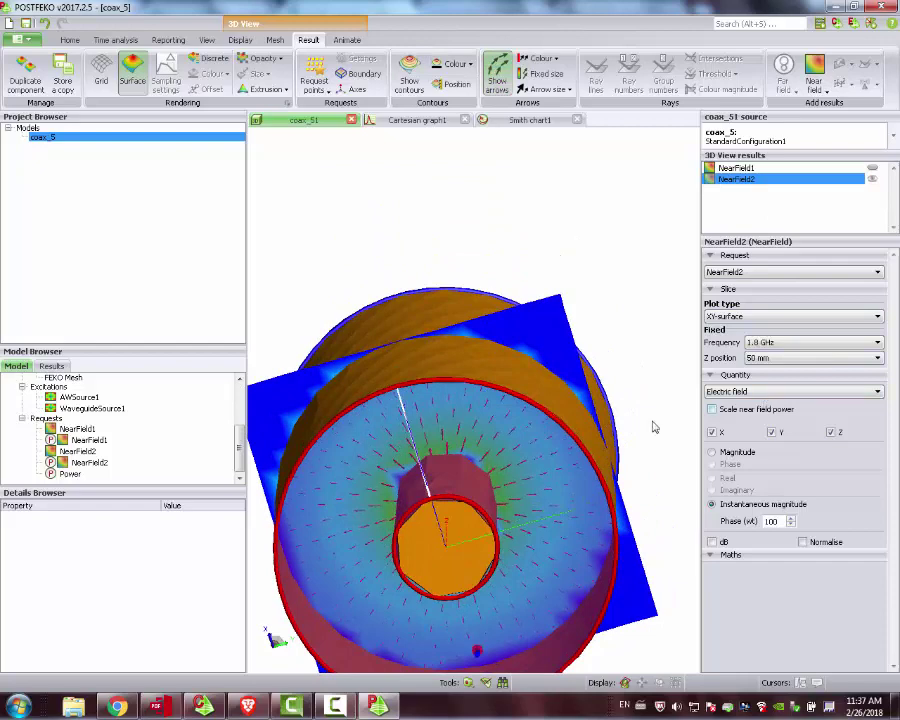
Switch the NearField2 quantity to magnetic field to inspect it on the cross-section, and return it to electric field
{"action": "left_click", "coordinate": [795, 391]}
{"action": "left_click", "coordinate": [750, 410]}
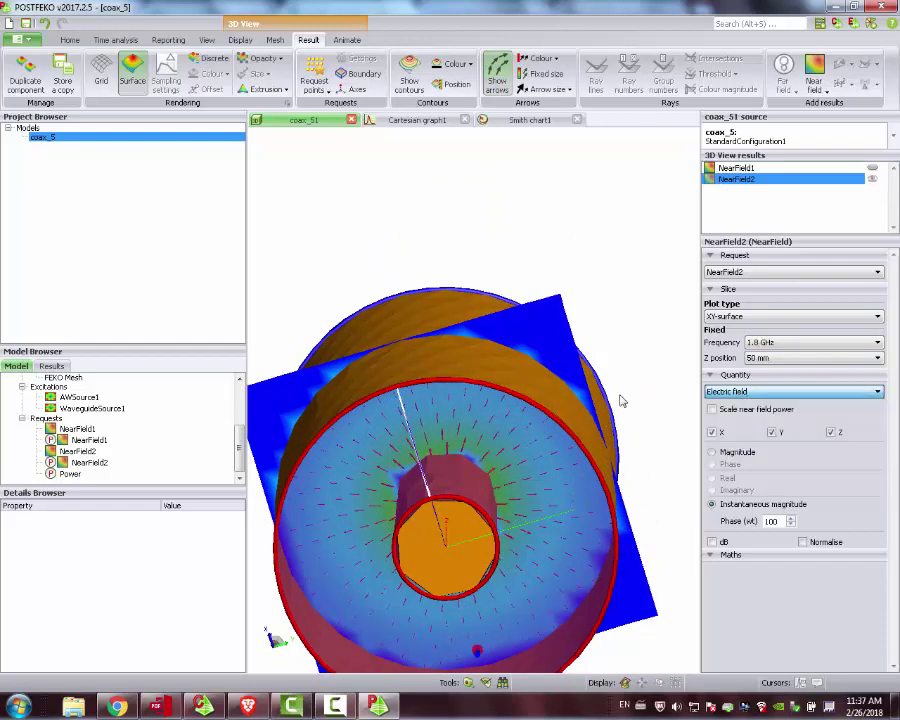
{"action": "left_click_drag", "start_coordinate": [578, 390], "coordinate": [497, 503]}
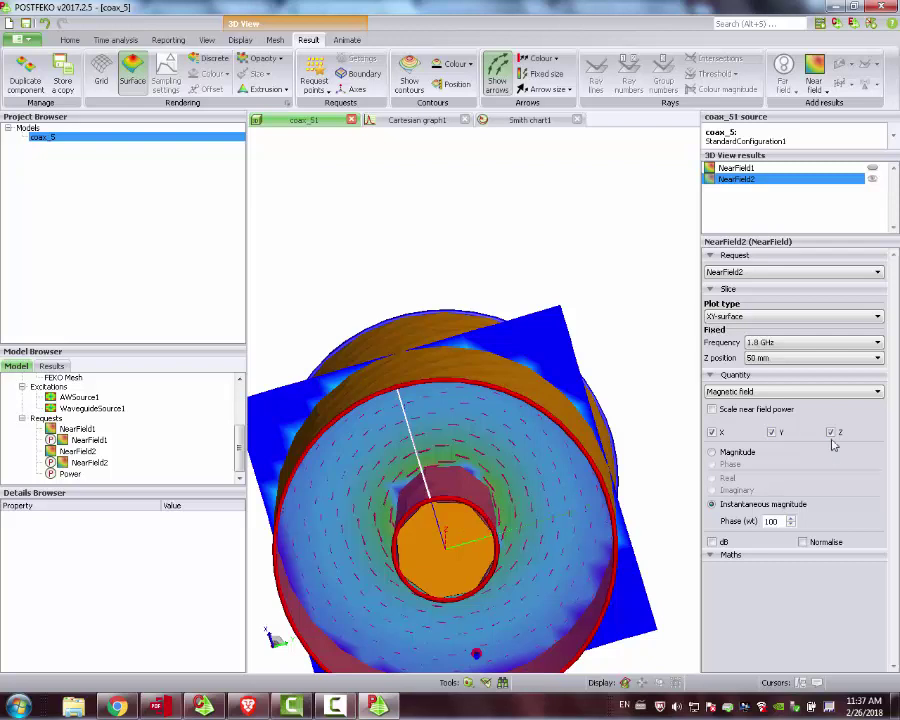
{"action": "left_click", "coordinate": [797, 396]}
{"action": "left_click", "coordinate": [789, 402]}
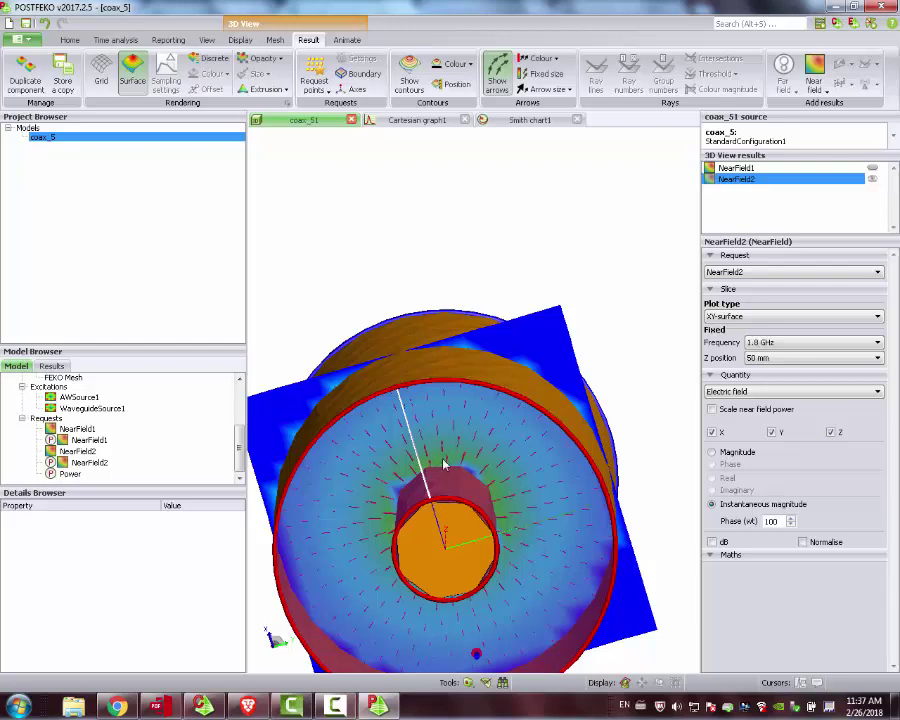
{"action": "left_click_drag", "start_coordinate": [446, 484], "coordinate": [488, 454]}
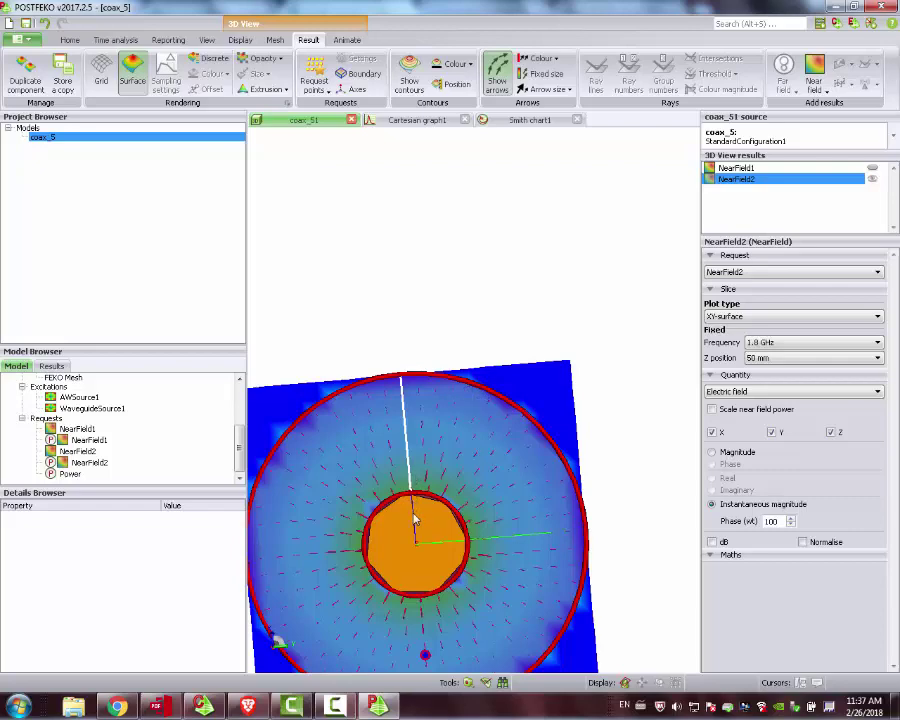
{"action": "left_click_drag", "start_coordinate": [428, 384], "coordinate": [494, 361]}
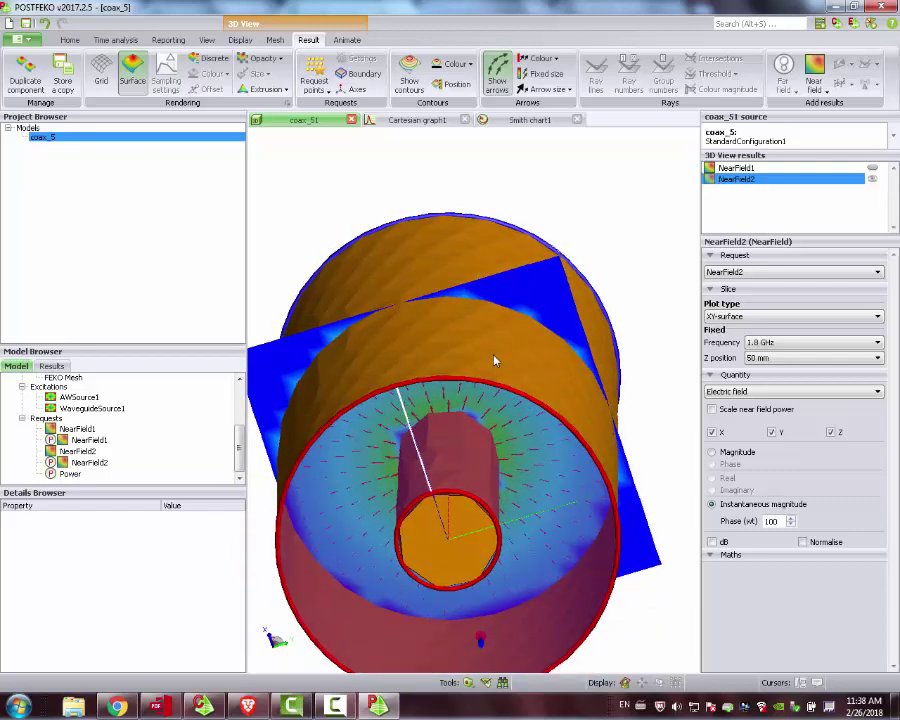
Show the NearField1 result in the 3D view again together with NearField2
{"action": "scroll", "coordinate": [494, 359], "scroll_direction": "down", "scroll_amount": 4}
{"action": "left_click_drag", "start_coordinate": [404, 288], "coordinate": [426, 426]}
{"action": "left_click", "coordinate": [873, 177]}
{"action": "scroll", "coordinate": [440, 393], "scroll_direction": "down", "scroll_amount": 4}
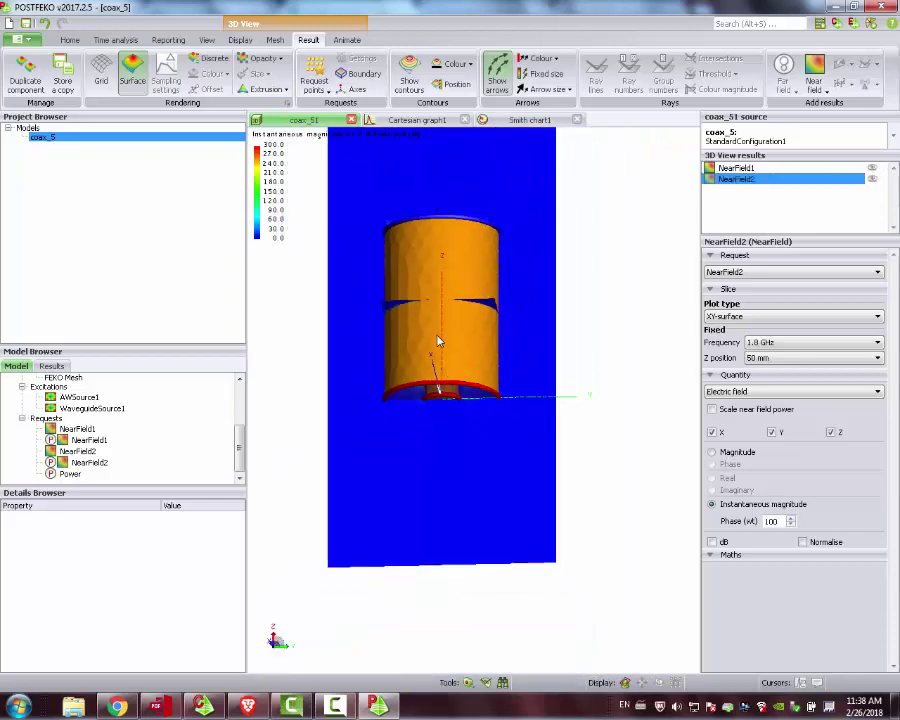
{"action": "scroll", "coordinate": [437, 341], "scroll_direction": "up", "scroll_amount": 2}
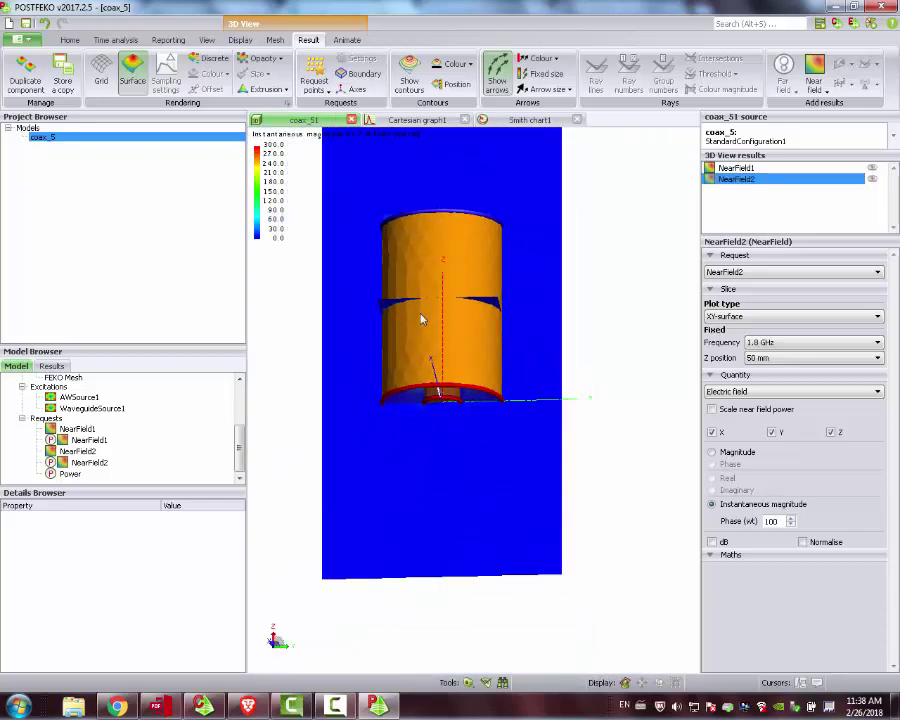
{"action": "left_click_drag", "start_coordinate": [421, 319], "coordinate": [444, 193]}
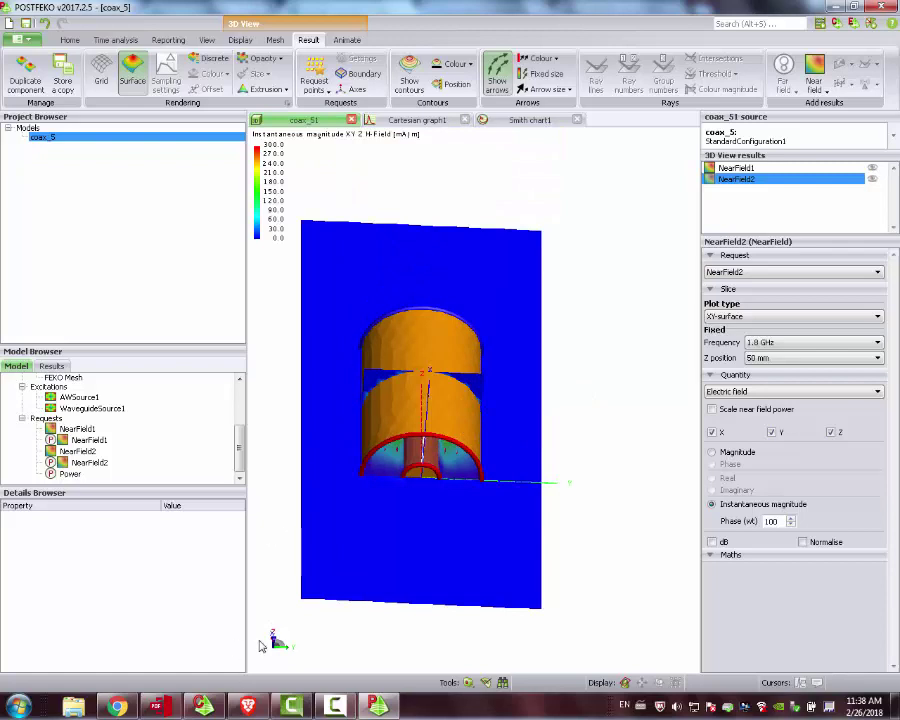
Exit POSTFEKO and save the changes of the coax_5 session
{"action": "left_click", "coordinate": [20, 39]}
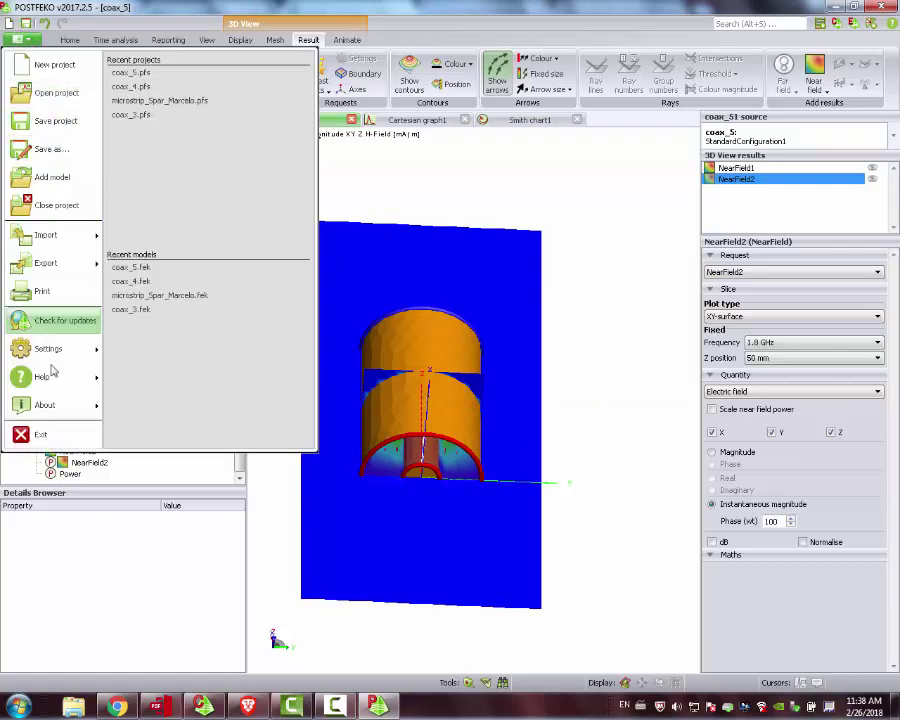
{"action": "left_click", "coordinate": [50, 434]}
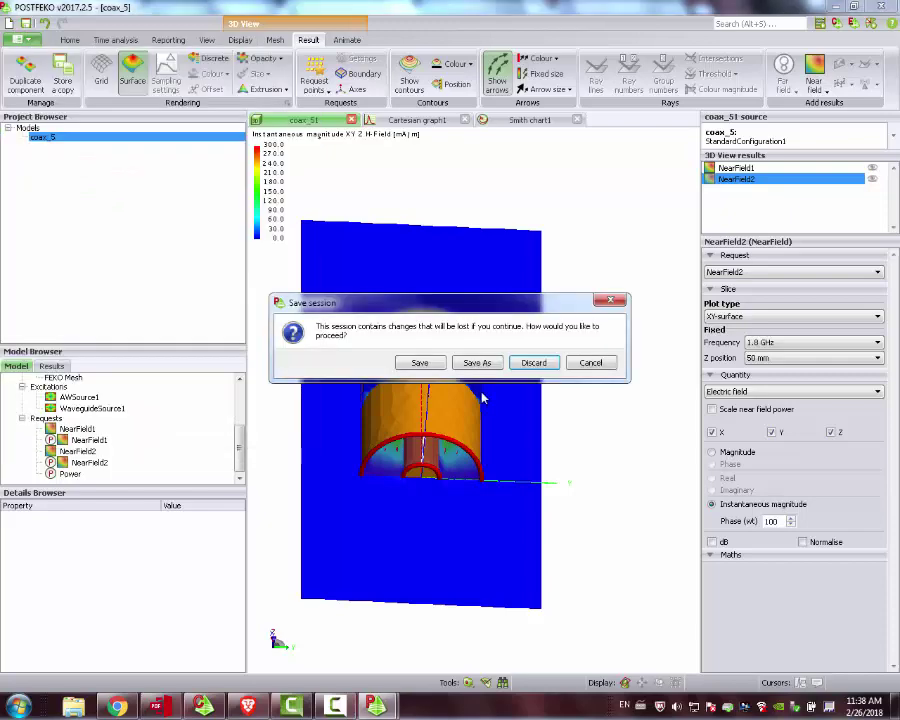
{"action": "left_click", "coordinate": [415, 362]}
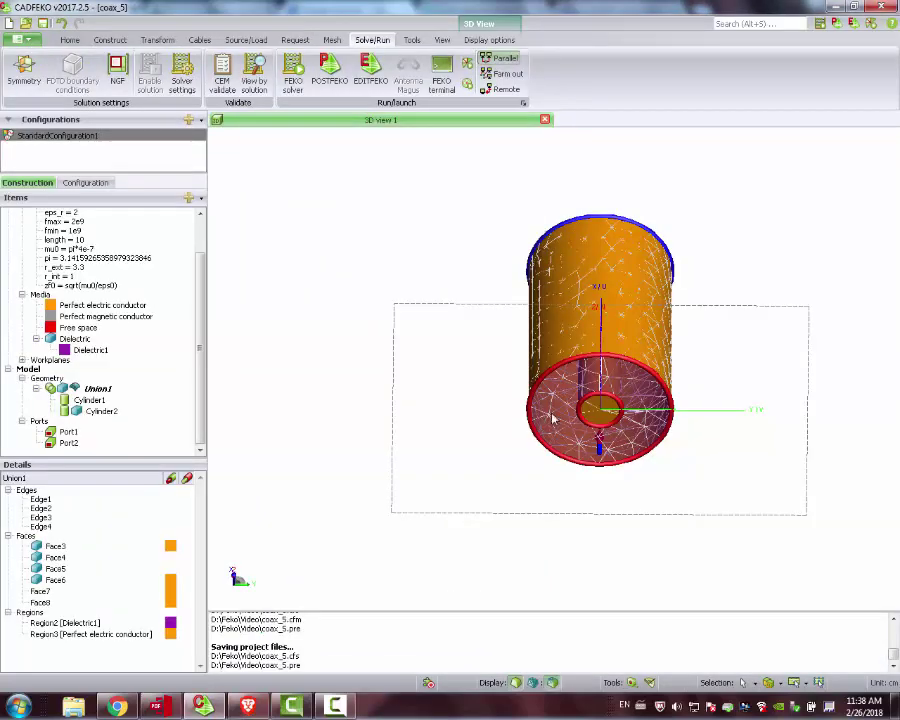
Review the WaveguideSource1 settings in the CADFEKO configuration and close them without changes
{"action": "left_click_drag", "start_coordinate": [570, 367], "coordinate": [545, 388]}
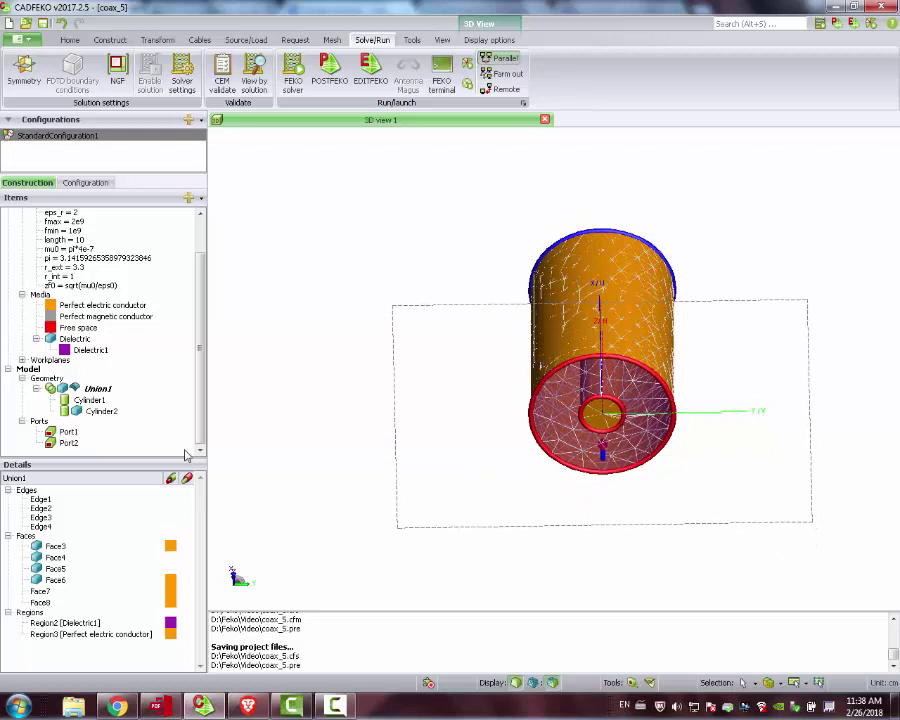
{"action": "left_click", "coordinate": [86, 183]}
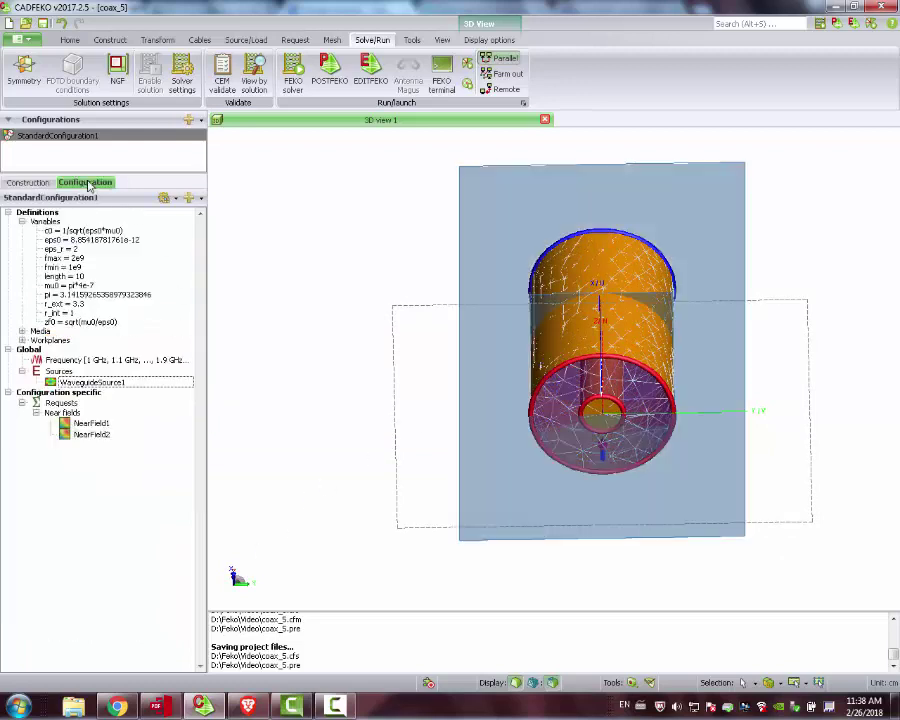
{"action": "double_click", "coordinate": [110, 384]}
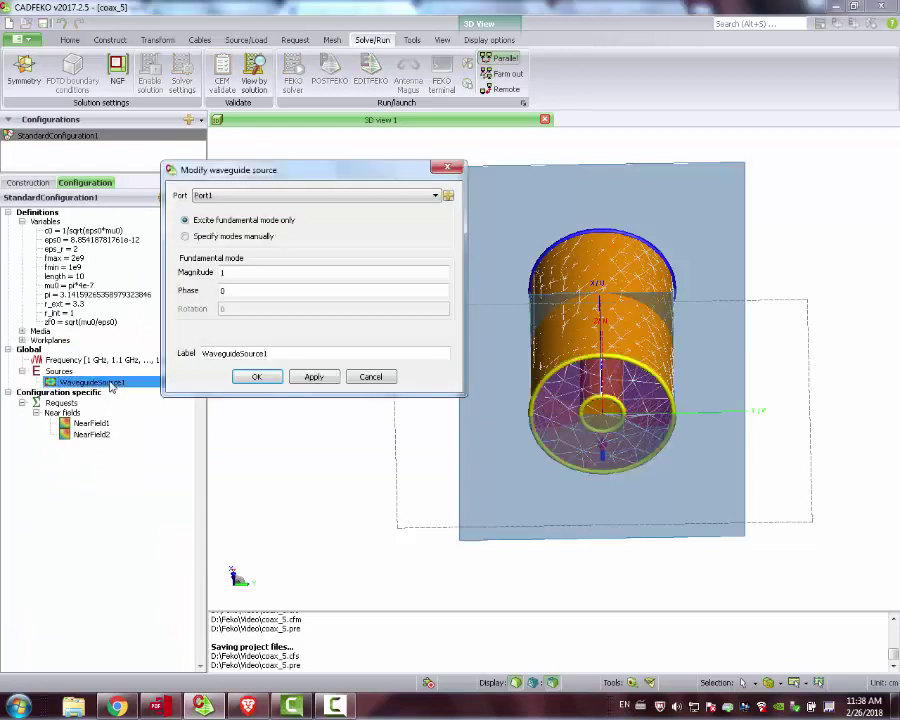
{"action": "left_click", "coordinate": [371, 377]}
{"action": "double_click", "coordinate": [91, 384]}
{"action": "left_click", "coordinate": [378, 378]}
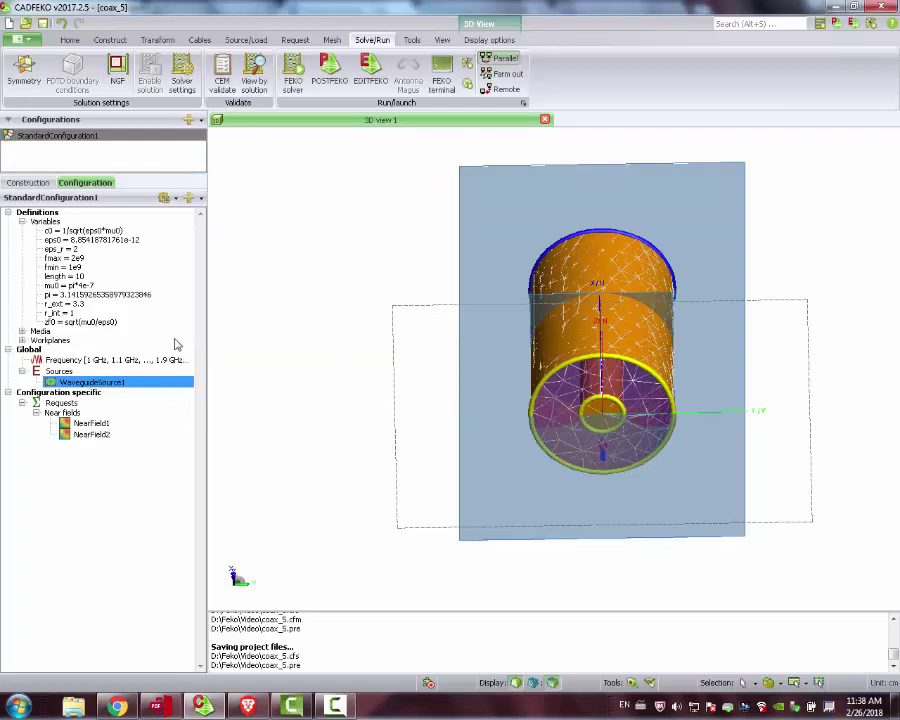
Delete Port2 at the far end of the coaxial cable
{"action": "left_click", "coordinate": [45, 182]}
{"action": "left_click", "coordinate": [68, 443]}
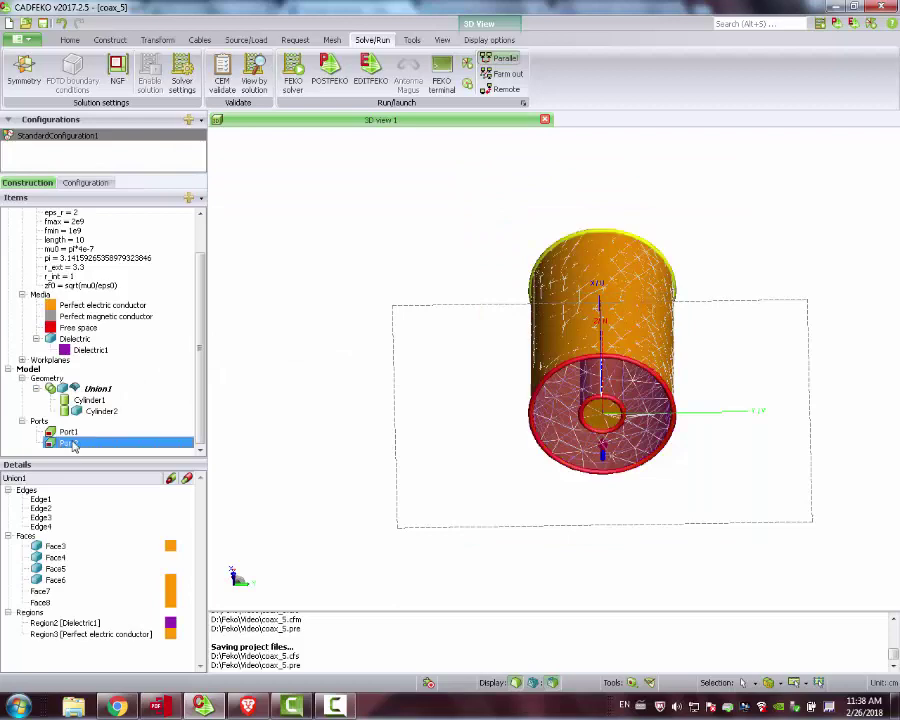
{"action": "right_click", "coordinate": [70, 444]}
{"action": "left_click", "coordinate": [95, 447]}
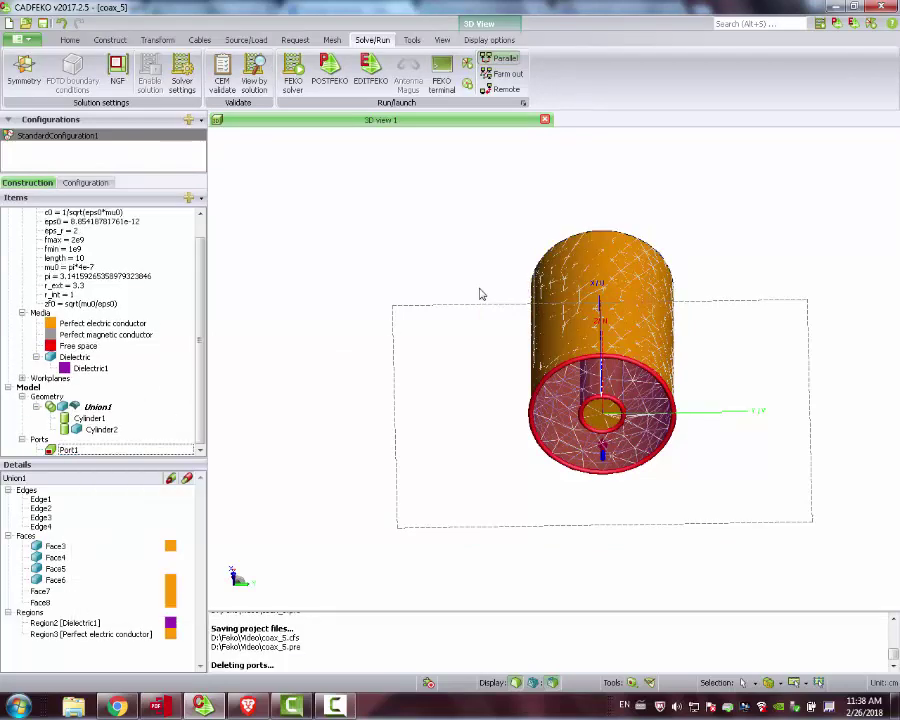
{"action": "left_click_drag", "start_coordinate": [481, 277], "coordinate": [557, 347]}
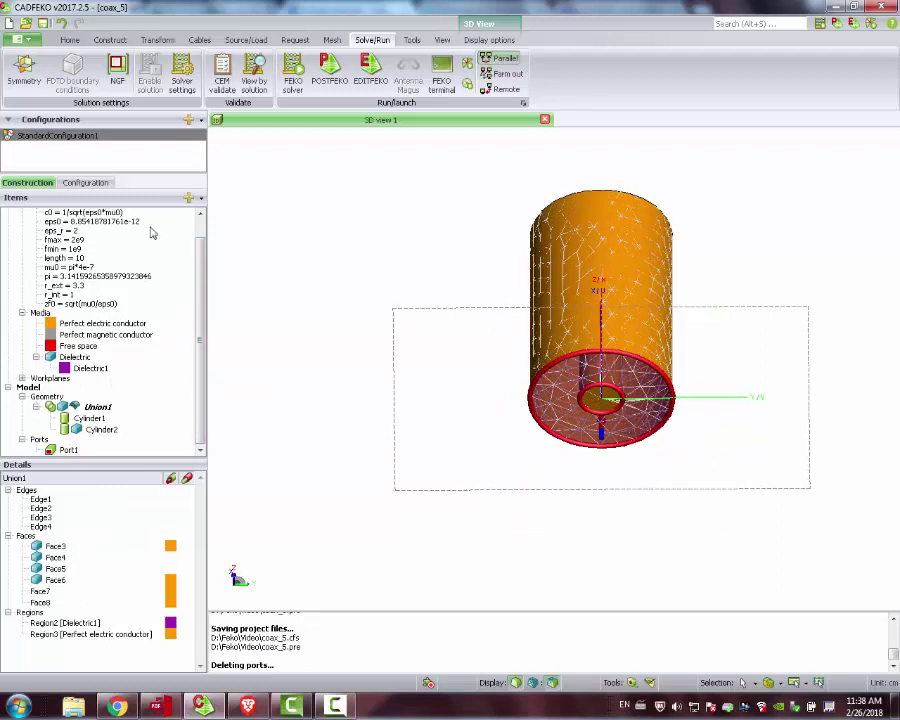
Check which port WaveguideSource1 excites and cancel out of its settings
{"action": "left_click", "coordinate": [84, 183]}
{"action": "double_click", "coordinate": [63, 384]}
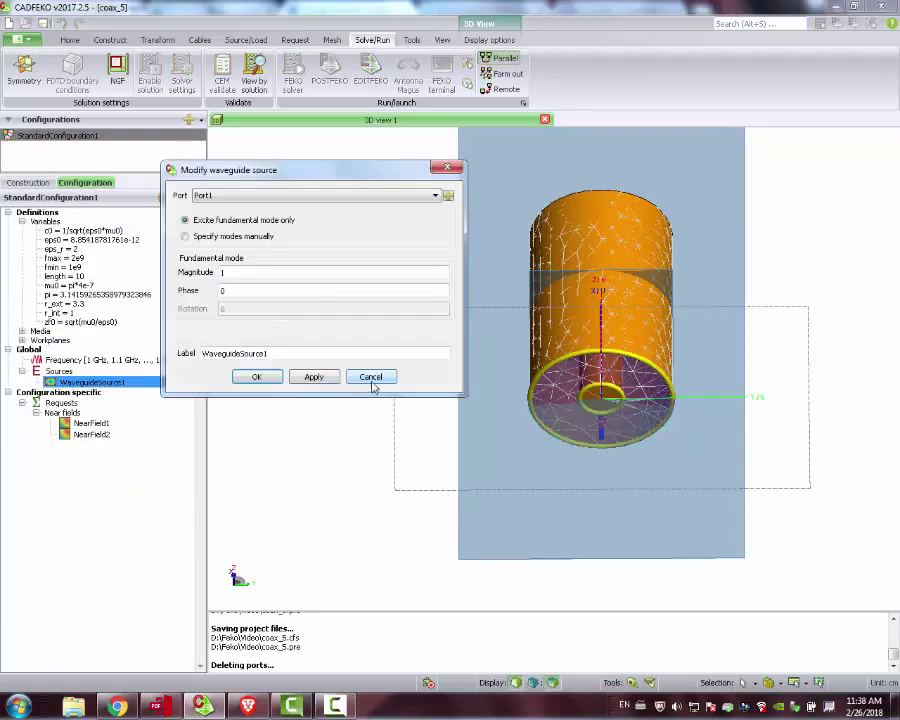
{"action": "left_click", "coordinate": [371, 378]}
{"action": "left_click_drag", "start_coordinate": [547, 386], "coordinate": [634, 205]}
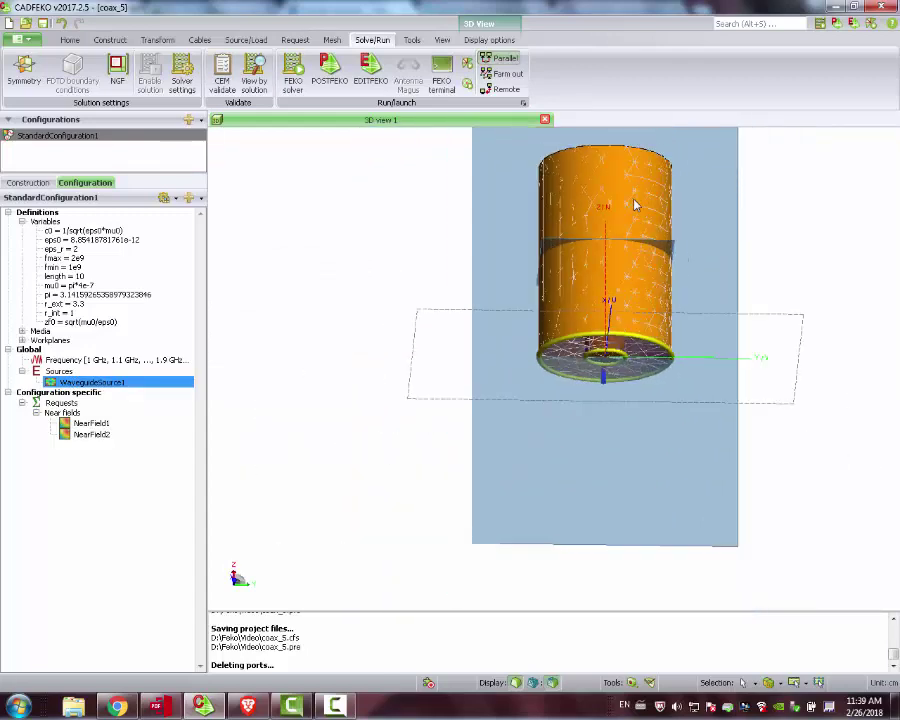
Remesh the whole model with the standard mesh size
{"action": "left_click", "coordinate": [331, 40]}
{"action": "left_click", "coordinate": [19, 75]}
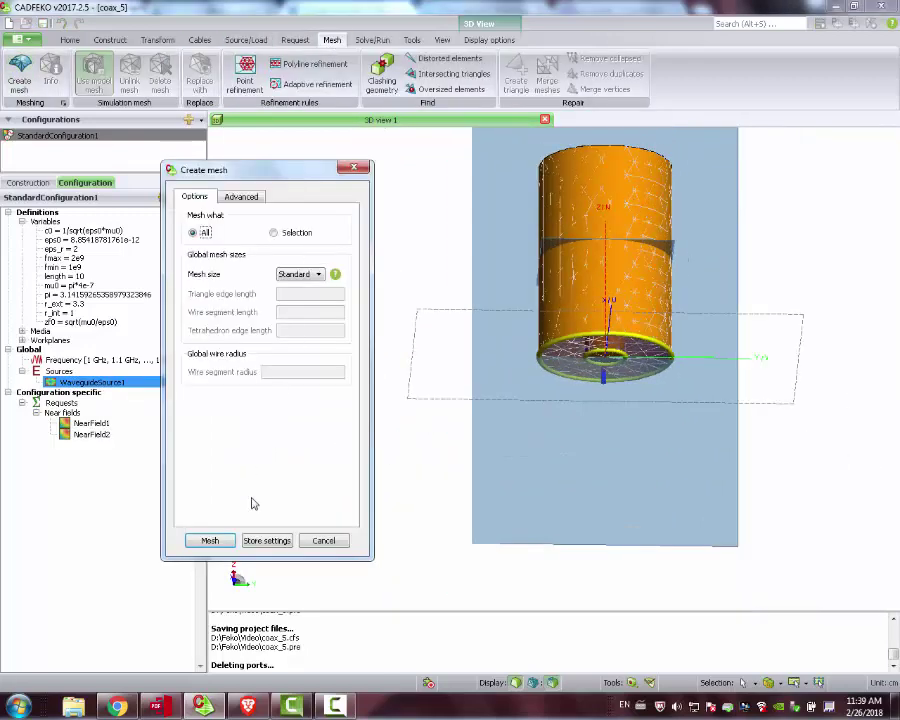
{"action": "key", "text": "Return"}
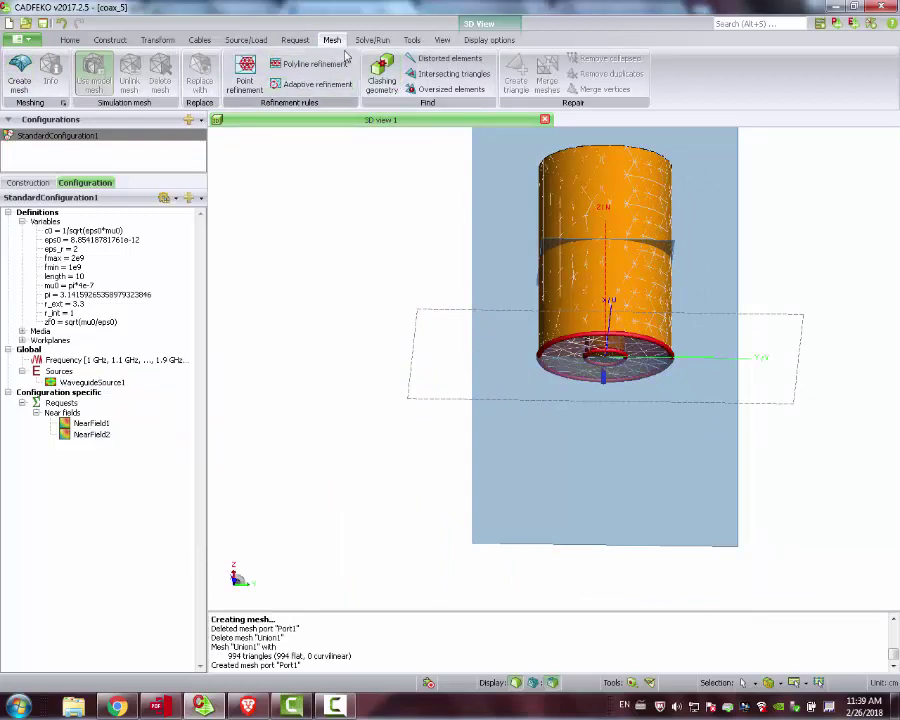
Run the FEKO solver on the model, saving the changes first, and close the run window when the calculation ends
{"action": "left_click", "coordinate": [372, 40]}
{"action": "left_click", "coordinate": [292, 76]}
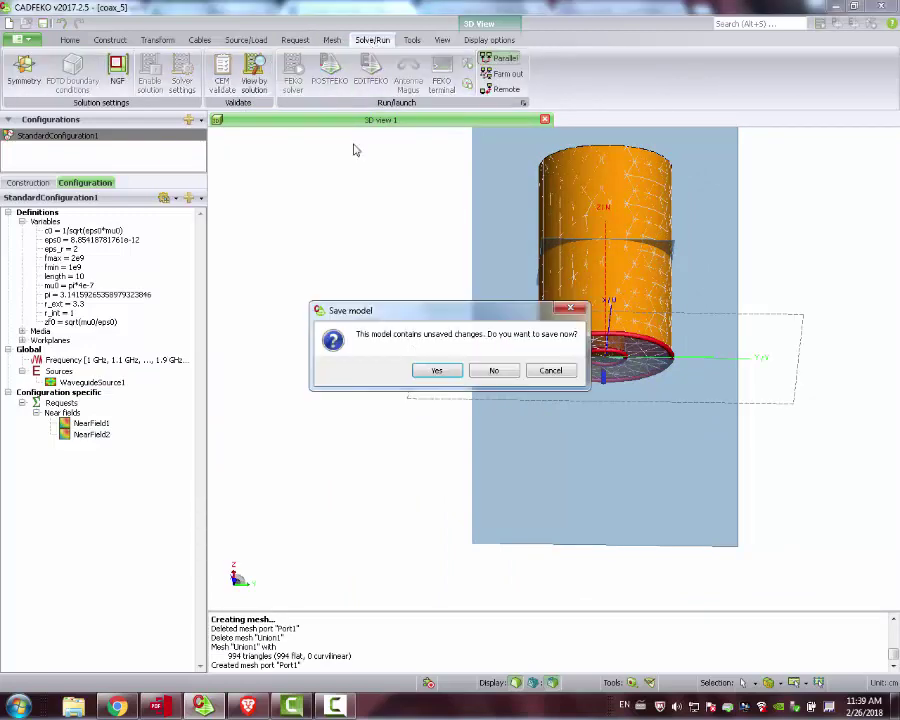
{"action": "left_click", "coordinate": [443, 369]}
{"action": "left_click", "coordinate": [466, 373]}
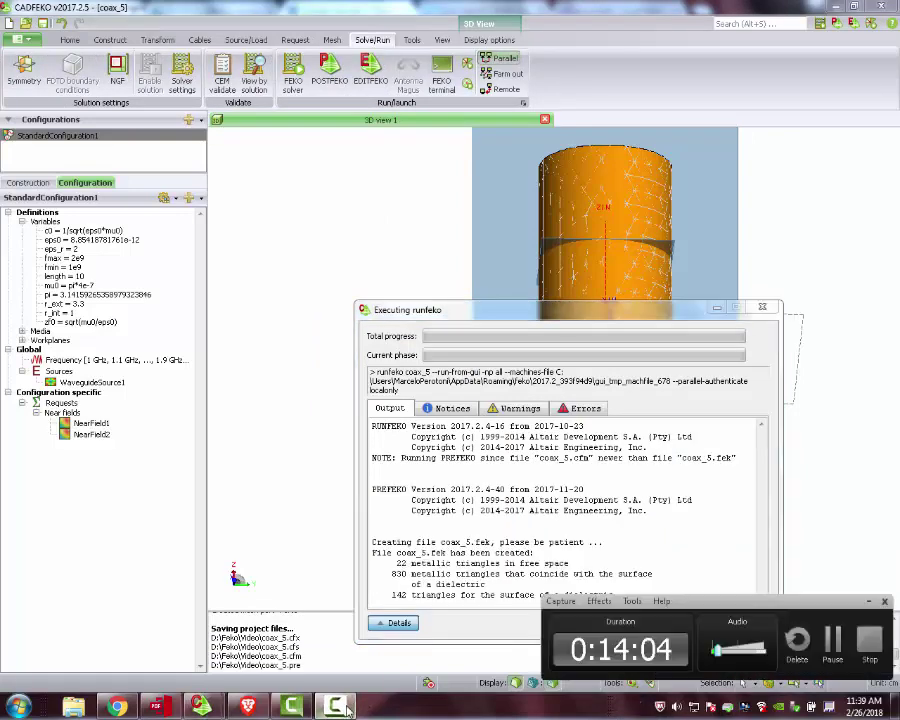
{"action": "left_click", "coordinate": [836, 647]}
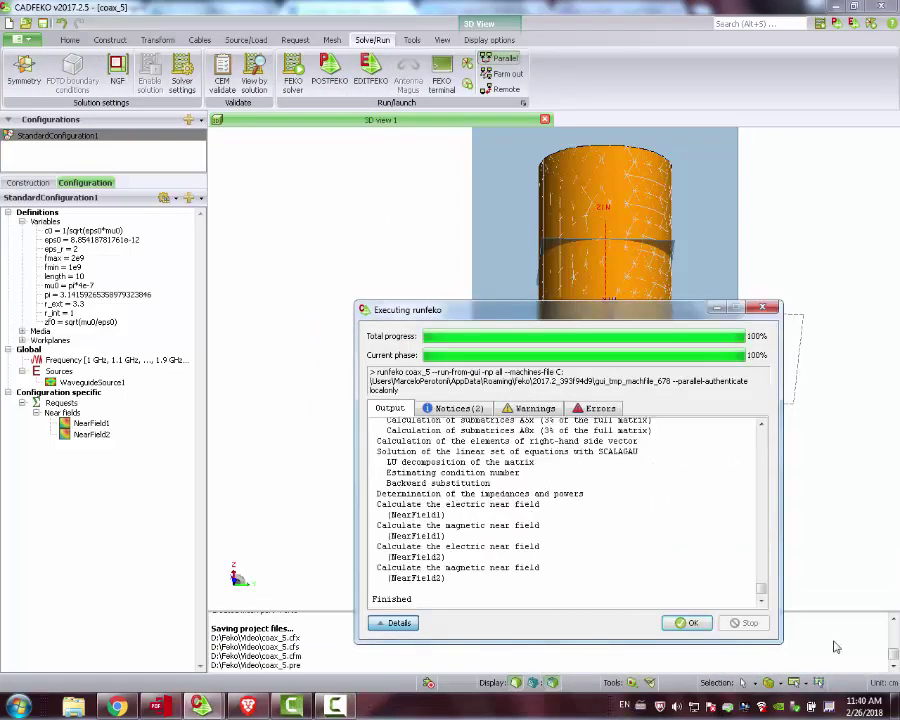
{"action": "left_click", "coordinate": [690, 626]}
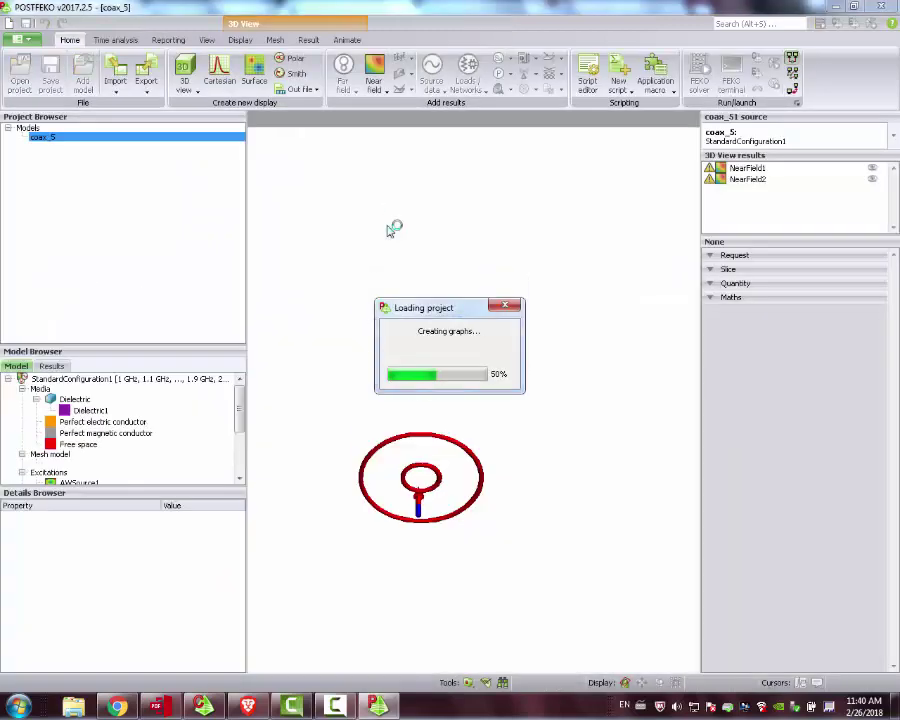
In POSTFEKO, set the NearField1 quantity to electric field and display it in dB
{"action": "left_click_drag", "start_coordinate": [420, 262], "coordinate": [406, 295]}
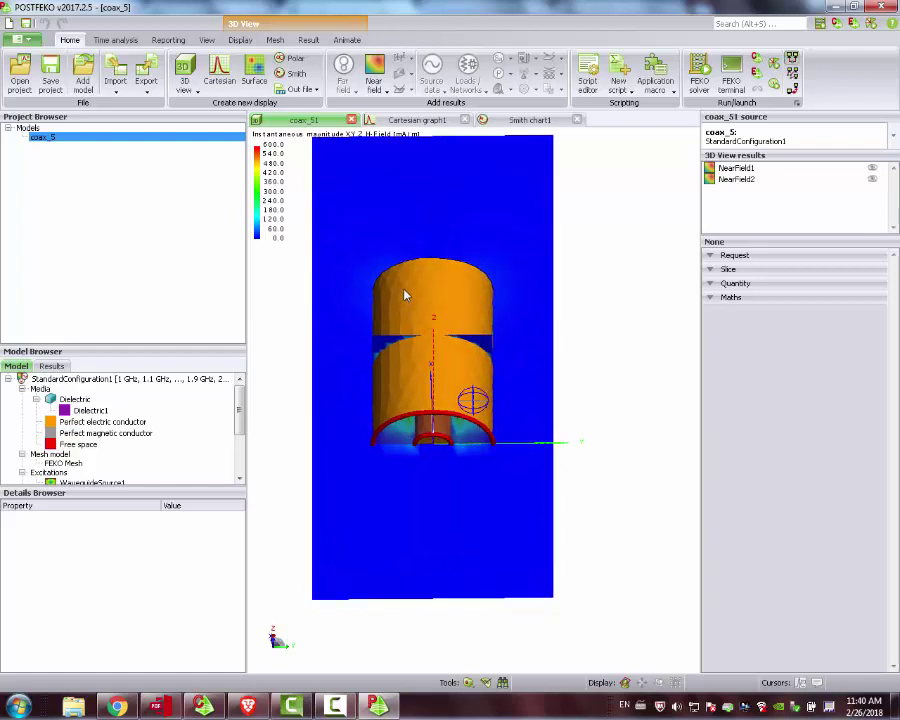
{"action": "left_click", "coordinate": [752, 170]}
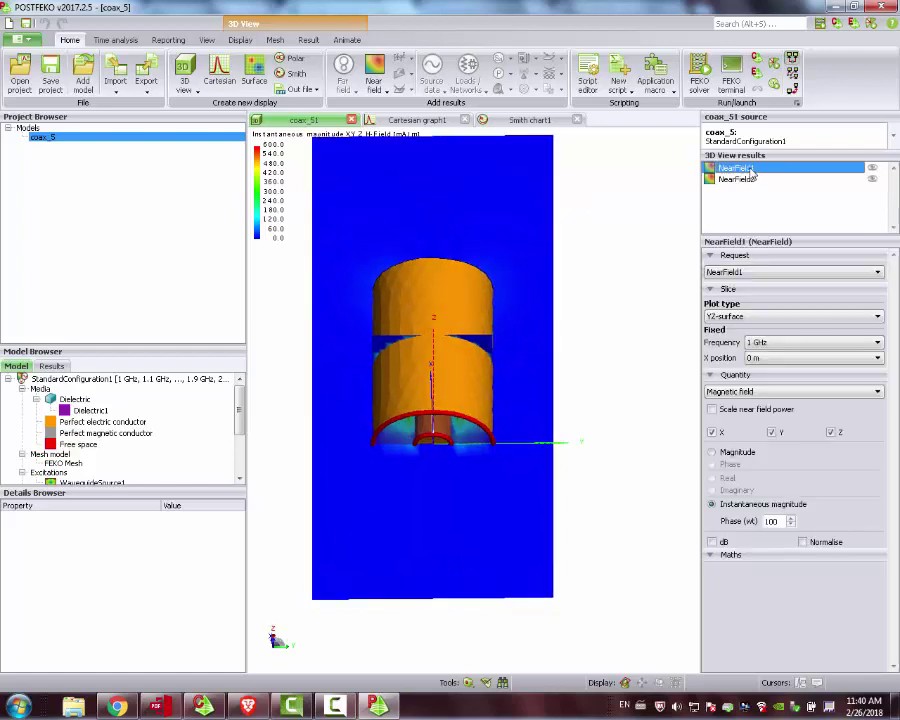
{"action": "left_click", "coordinate": [767, 391]}
{"action": "left_click", "coordinate": [762, 401]}
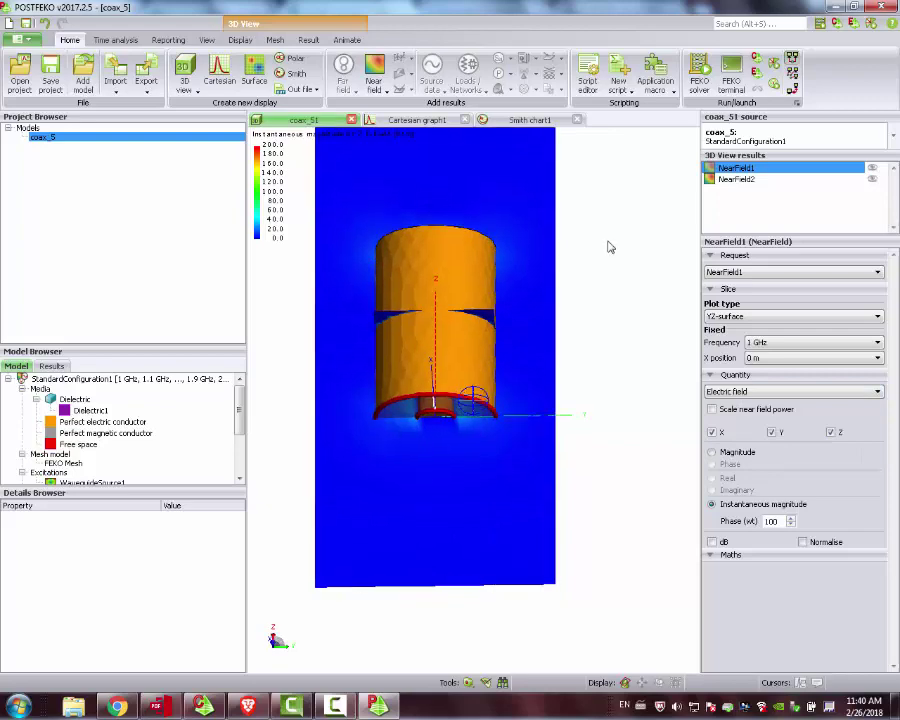
{"action": "left_click_drag", "start_coordinate": [610, 247], "coordinate": [640, 300]}
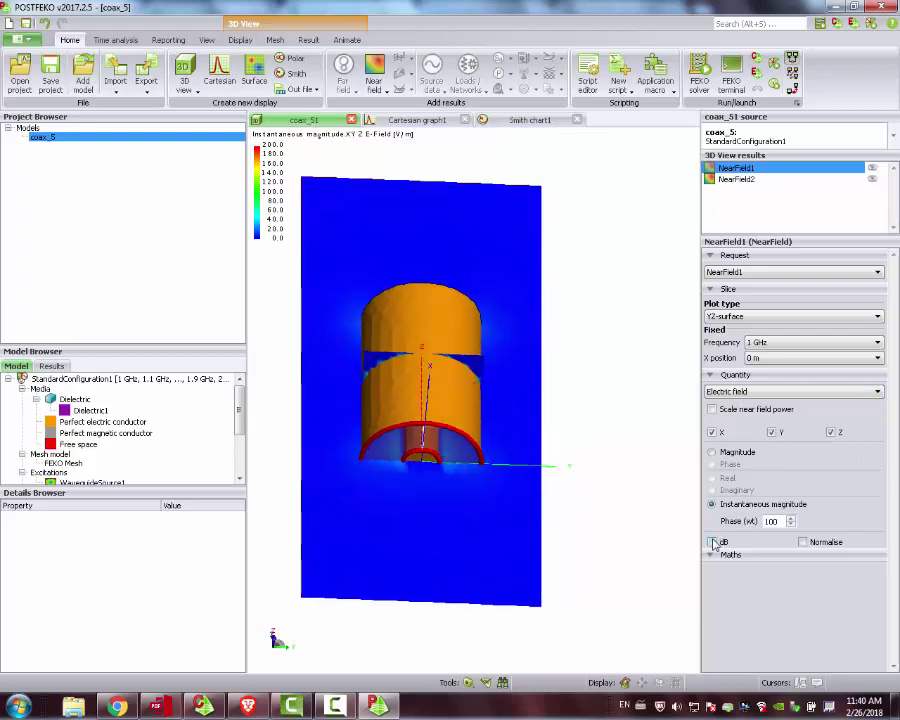
{"action": "left_click", "coordinate": [712, 542]}
{"action": "mouse_move", "coordinate": [499, 343]}
{"action": "left_mouse_down"}
{"action": "mouse_move", "coordinate": [500, 395]}
{"action": "mouse_move", "coordinate": [513, 314]}
{"action": "left_mouse_up"}
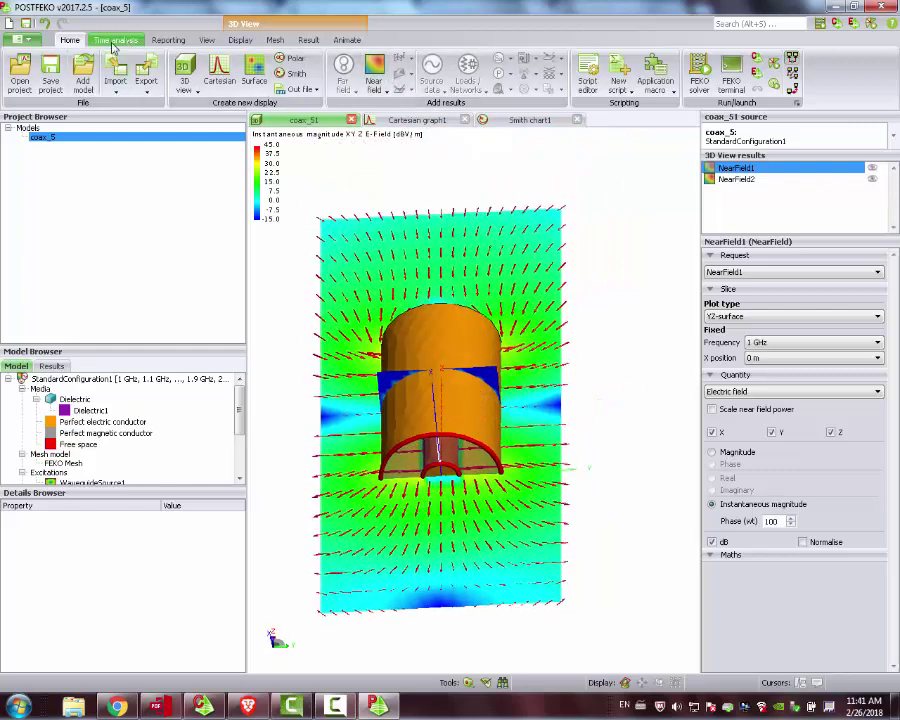
Set the animation type to phase and play the NearField1 electric field animation, viewing the fields around the cable's open end
{"action": "left_click", "coordinate": [347, 40]}
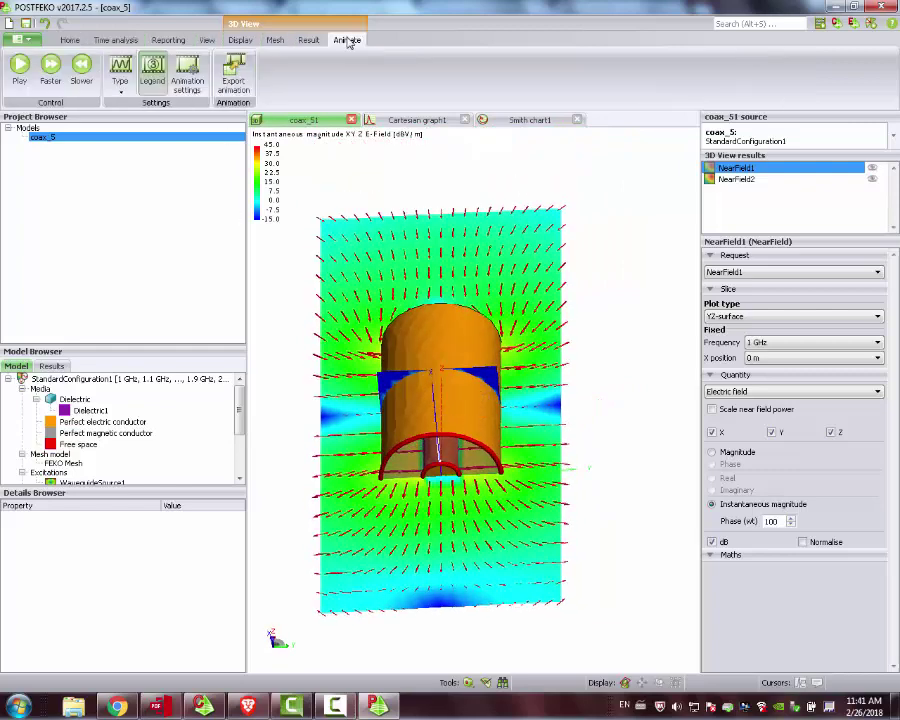
{"action": "left_click", "coordinate": [120, 75]}
{"action": "left_click", "coordinate": [130, 138]}
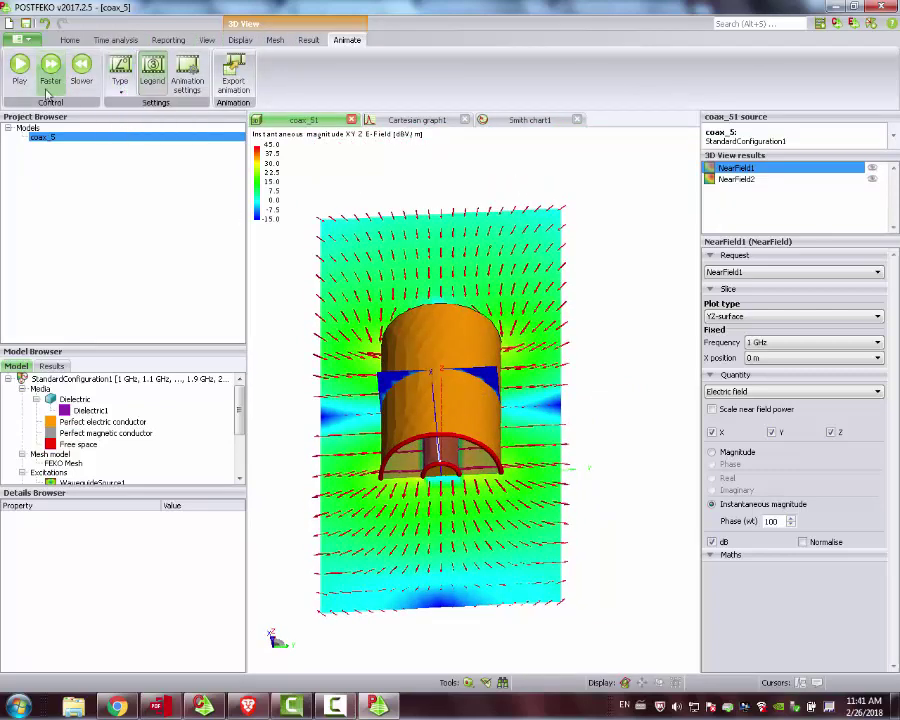
{"action": "left_click", "coordinate": [20, 66]}
{"action": "left_click_drag", "start_coordinate": [460, 208], "coordinate": [488, 434]}
{"action": "scroll", "coordinate": [422, 225], "scroll_direction": "up", "scroll_amount": 2}
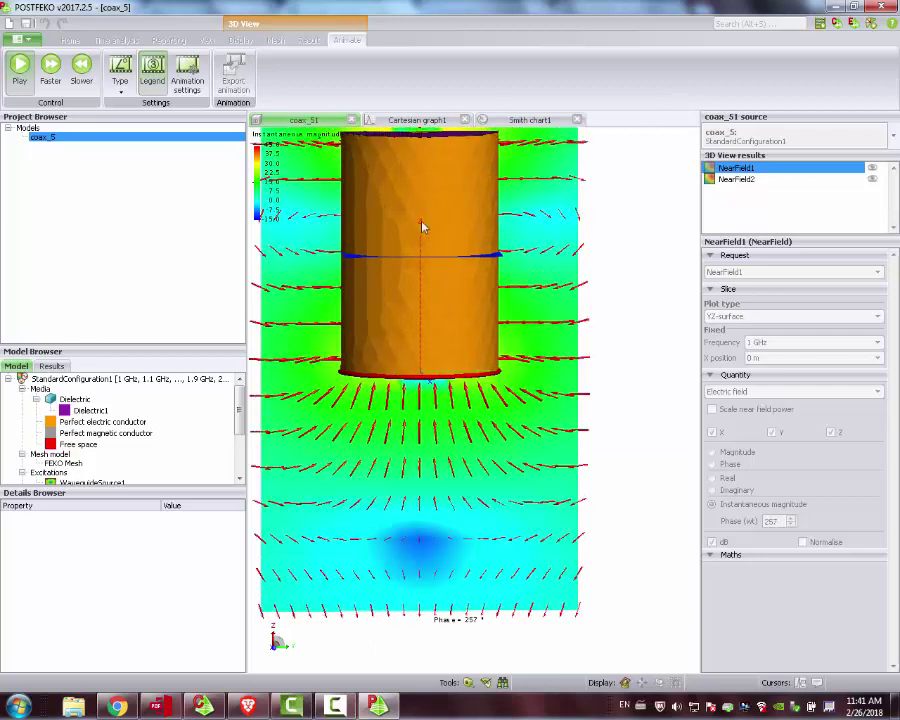
{"action": "scroll", "coordinate": [422, 226], "scroll_direction": "down", "scroll_amount": 2}
{"action": "scroll", "coordinate": [517, 204], "scroll_direction": "down", "scroll_amount": 3}
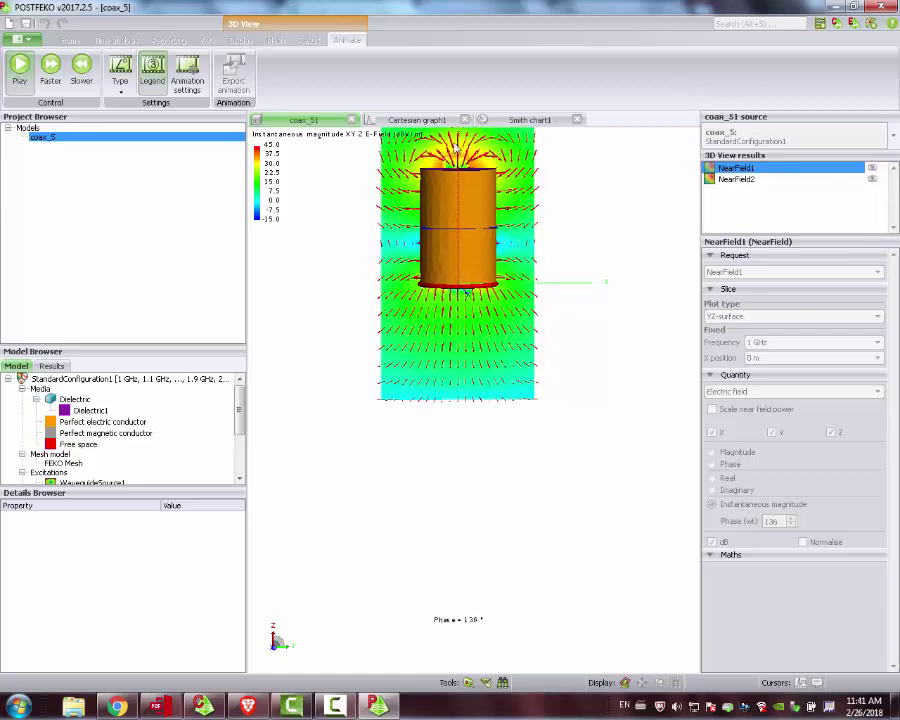
Examine the animated NearField1 electric field around the whole cable and stop the animation
{"action": "scroll", "coordinate": [623, 271], "scroll_direction": "down", "scroll_amount": 2}
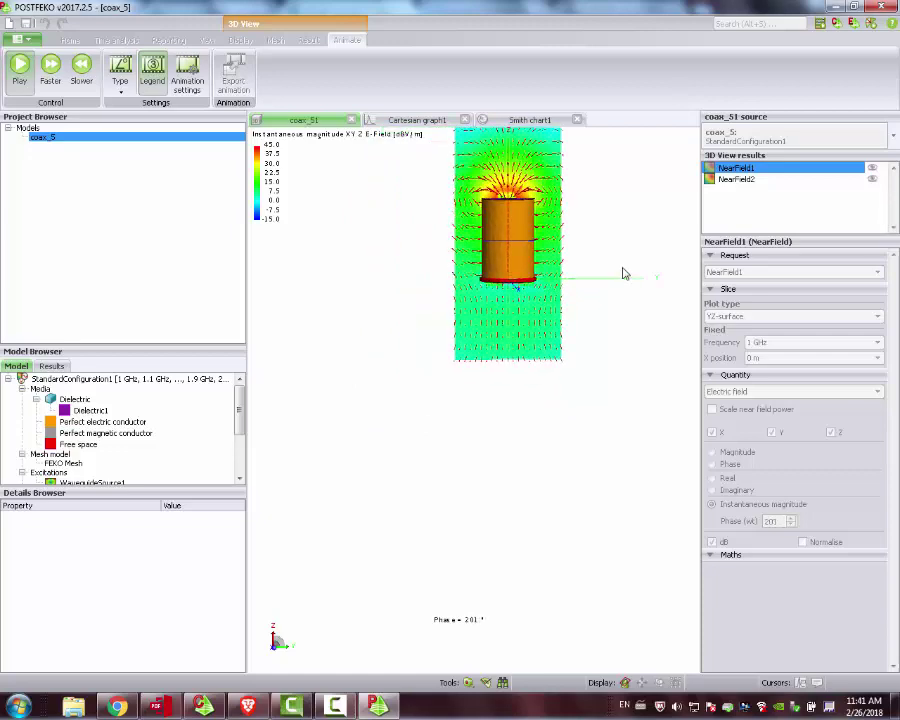
{"action": "scroll", "coordinate": [626, 273], "scroll_direction": "up", "scroll_amount": 3}
{"action": "scroll", "coordinate": [628, 273], "scroll_direction": "down", "scroll_amount": 2}
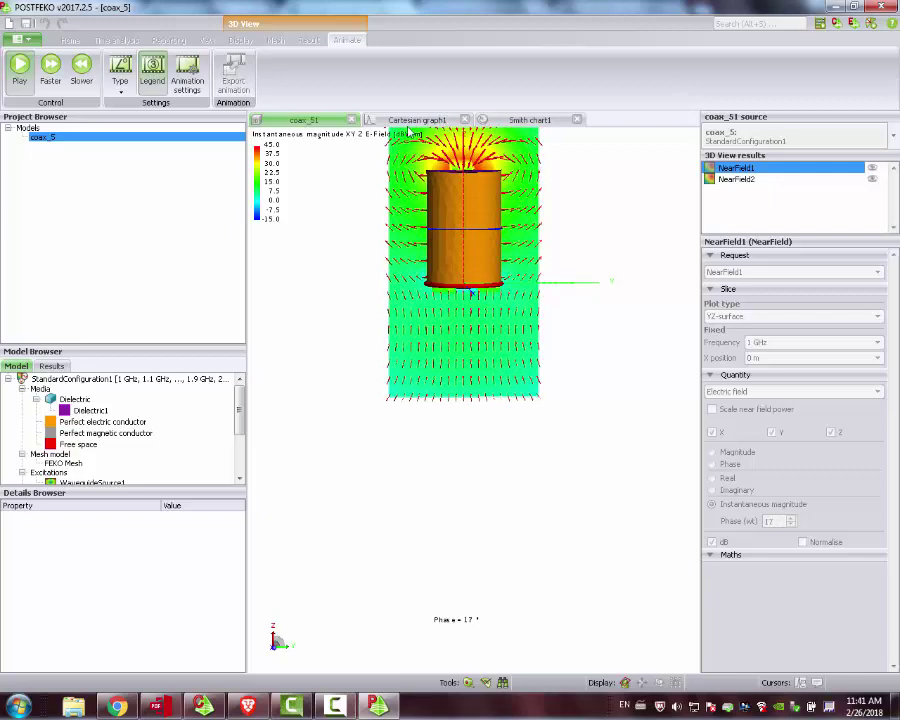
{"action": "left_click", "coordinate": [18, 66]}
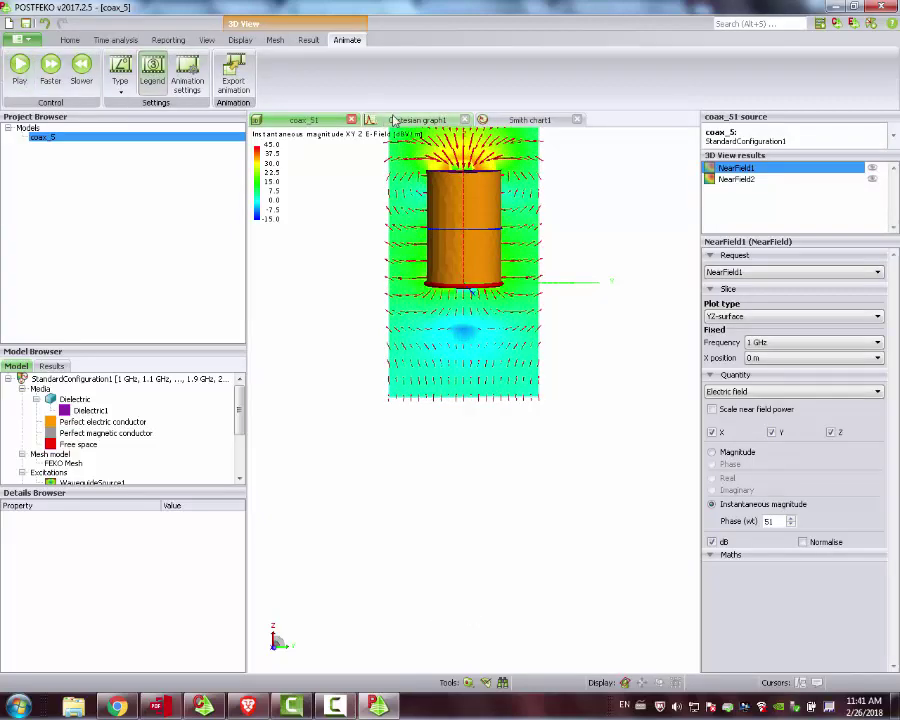
Close the existing Cartesian graph and Smith chart, keeping only the coax_5 3D view open
{"action": "left_click", "coordinate": [440, 119]}
{"action": "left_click", "coordinate": [464, 119]}
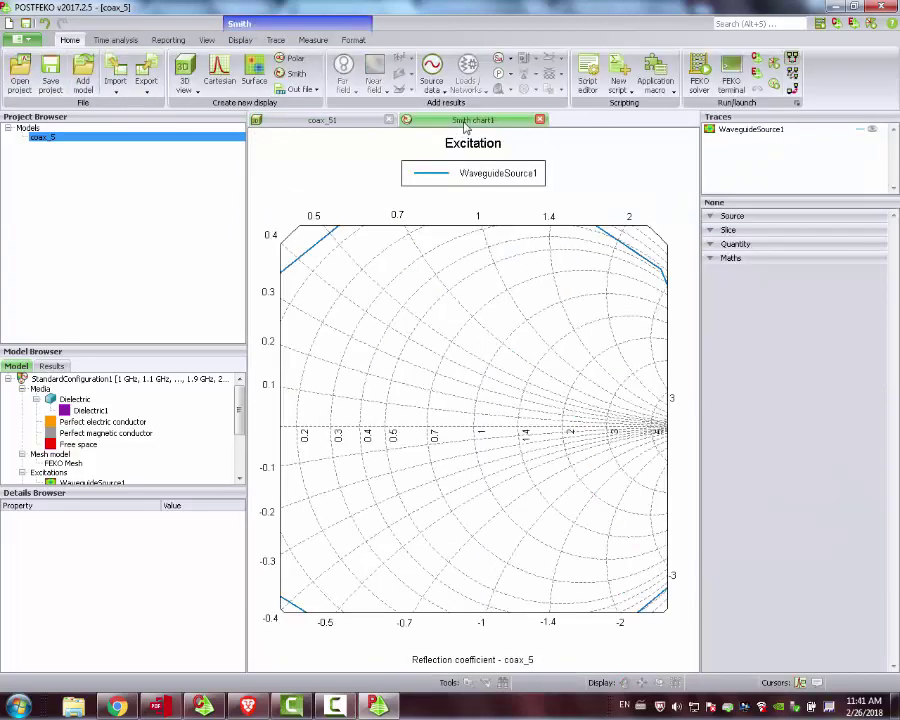
{"action": "left_click", "coordinate": [541, 120]}
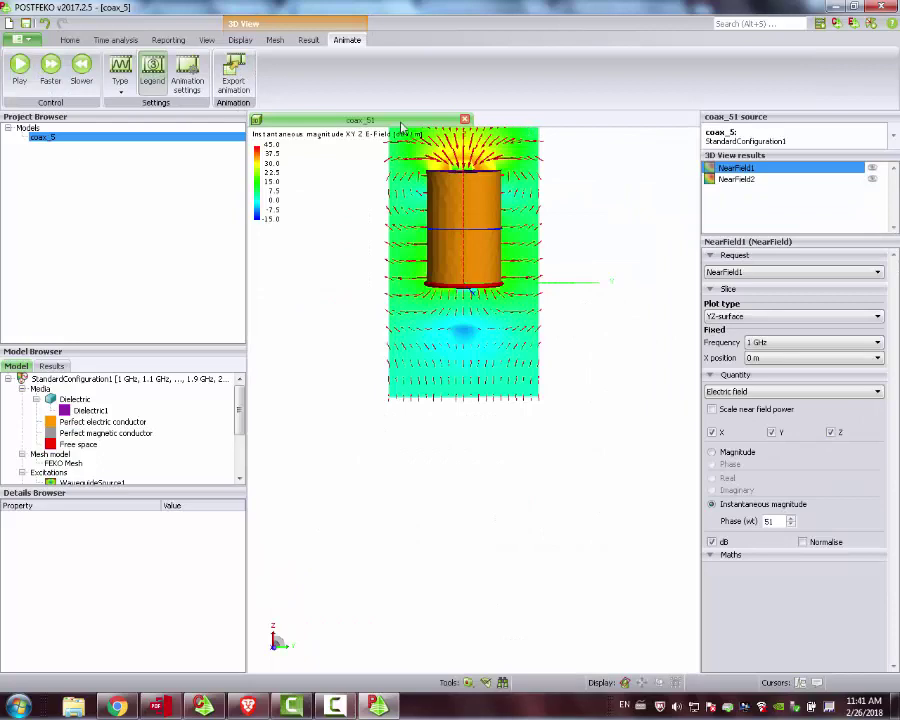
Create a new Cartesian graph and plot the WaveguideSource1 reflection coefficient magnitude in dB against frequency
{"action": "left_click", "coordinate": [66, 38]}
{"action": "left_click", "coordinate": [219, 72]}
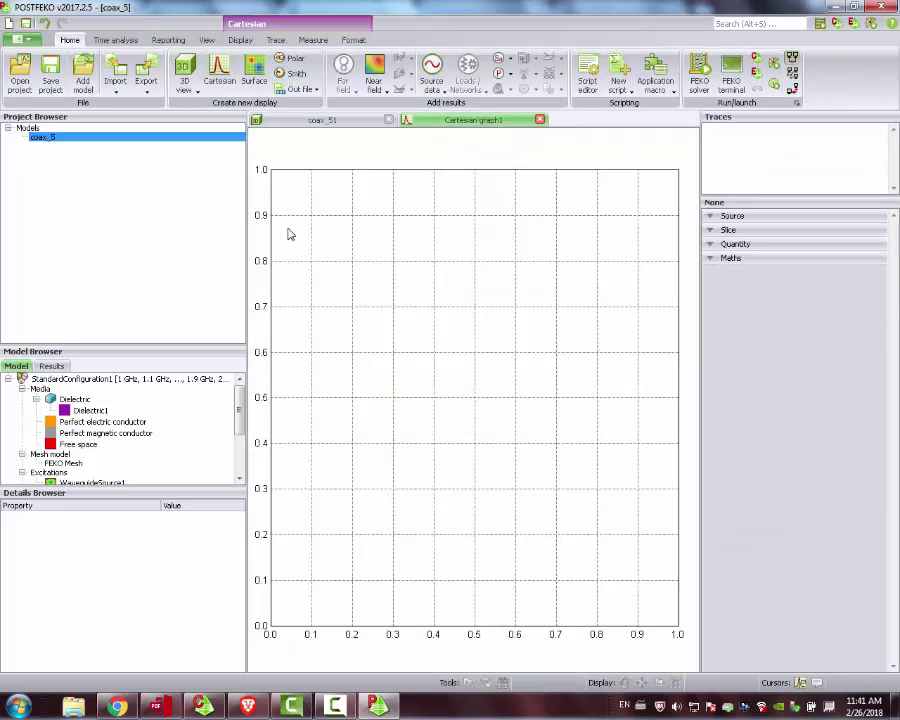
{"action": "left_click_drag", "start_coordinate": [240, 408], "coordinate": [240, 445]}
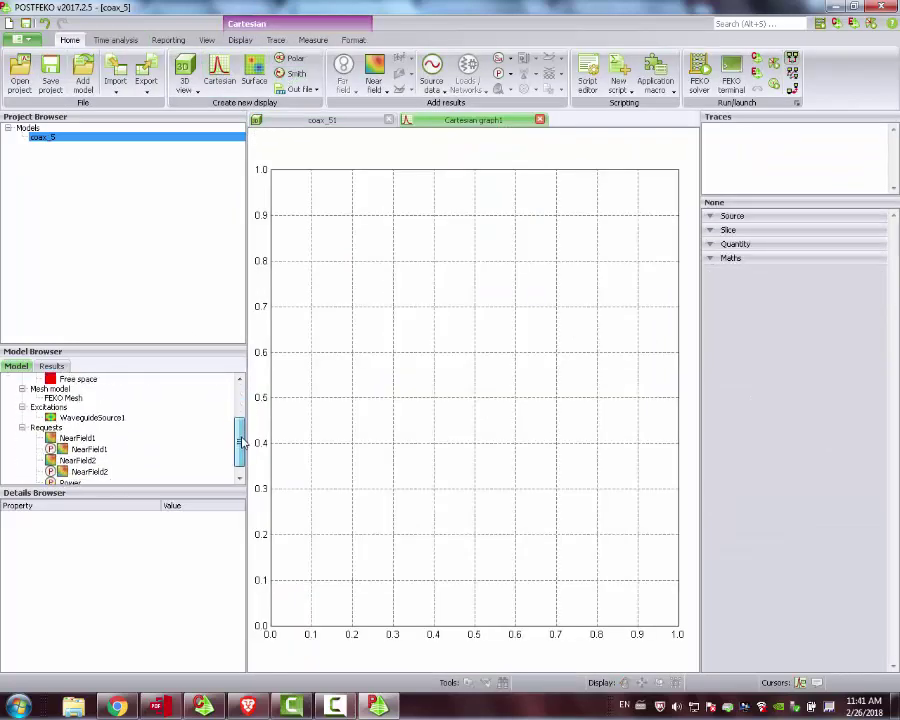
{"action": "left_click_drag", "start_coordinate": [92, 405], "coordinate": [462, 406]}
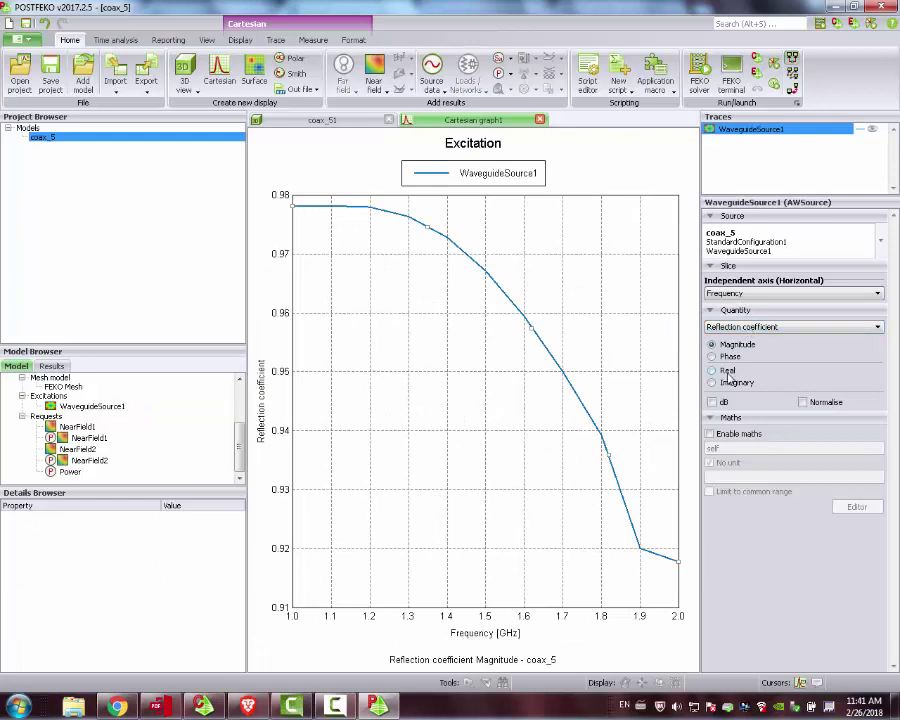
{"action": "left_click", "coordinate": [723, 402]}
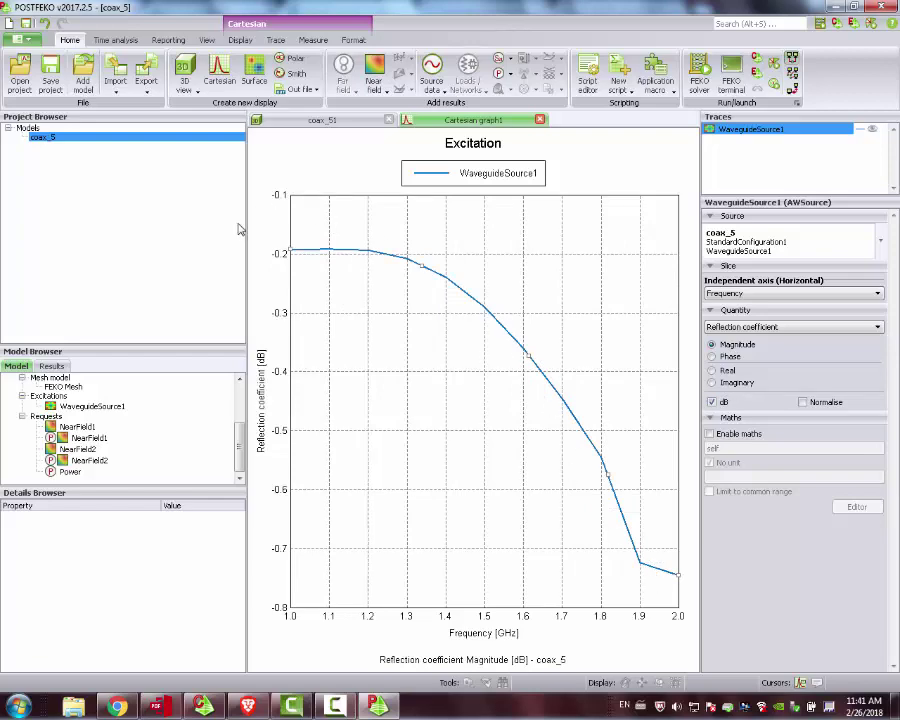
Create a new Smith chart and plot the WaveguideSource1 reflection coefficient on it
{"action": "left_click", "coordinate": [293, 74]}
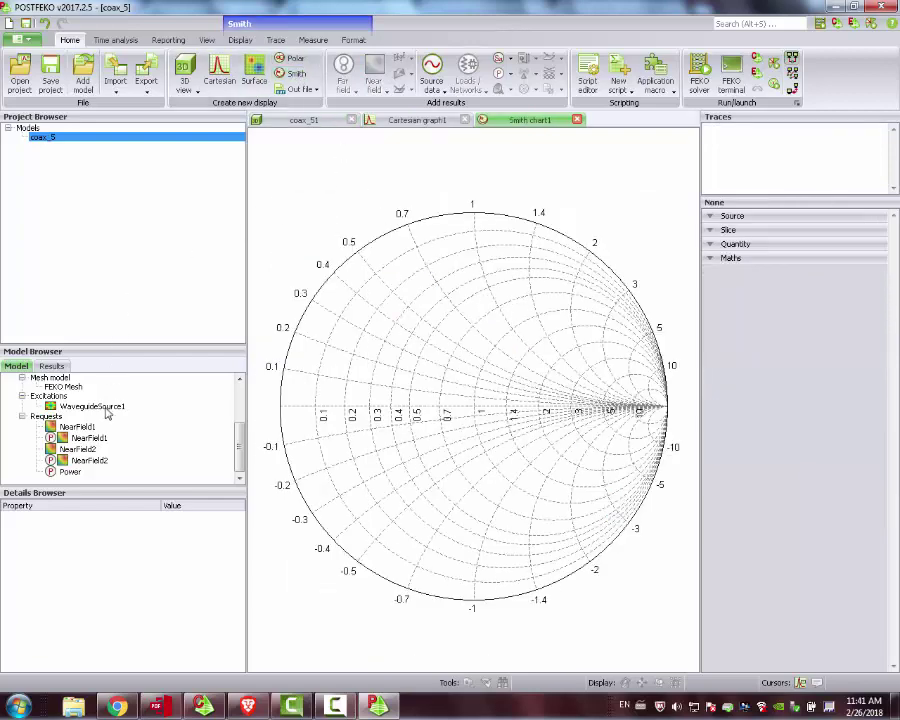
{"action": "left_click_drag", "start_coordinate": [107, 412], "coordinate": [474, 410]}
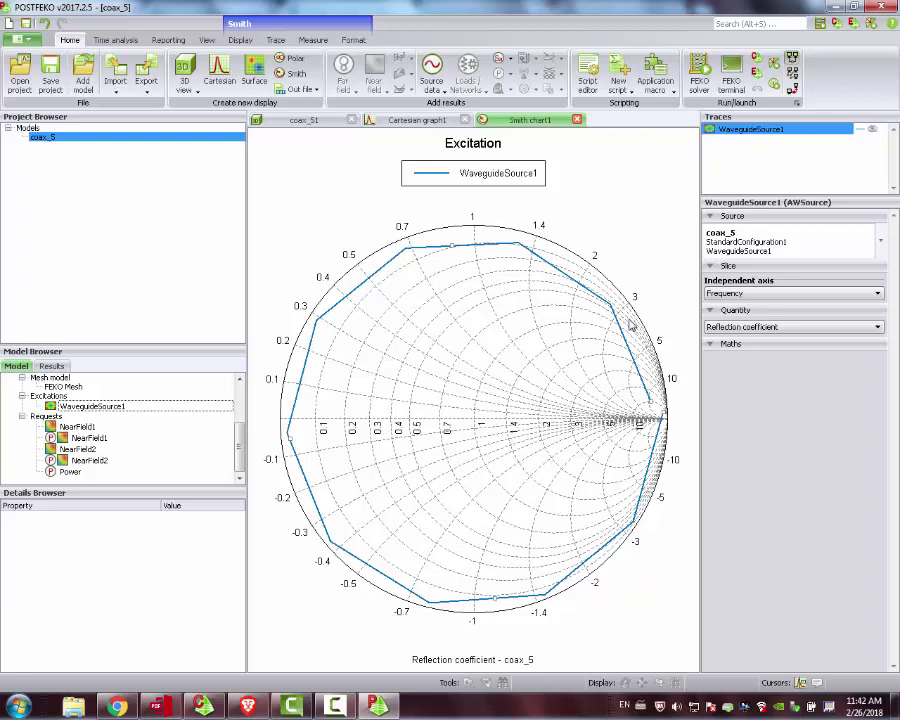
{"action": "left_click", "coordinate": [380, 704]}
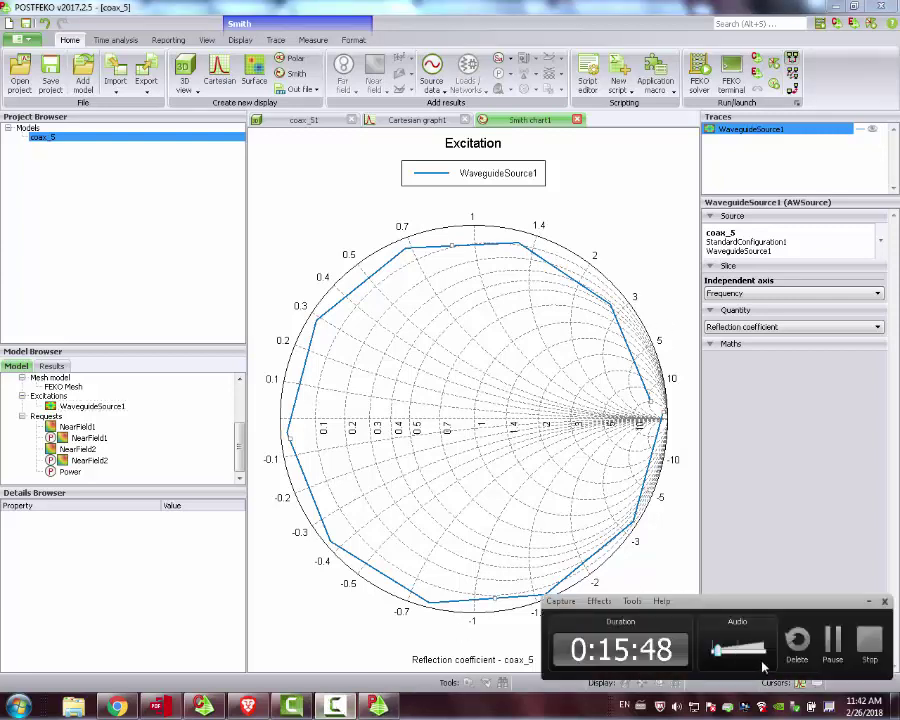
{"action": "left_click", "coordinate": [872, 643]}
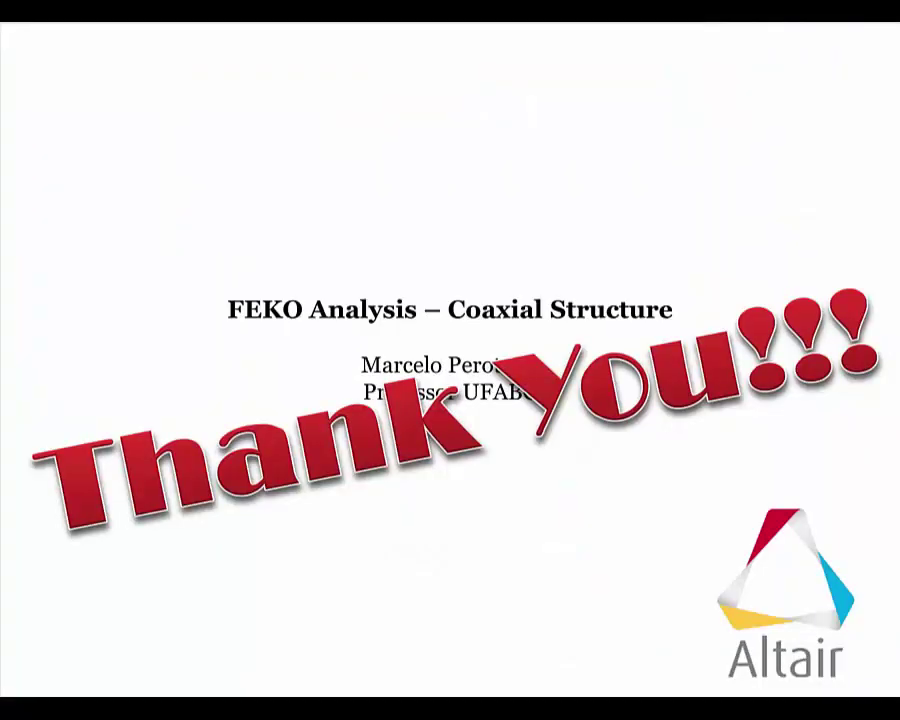